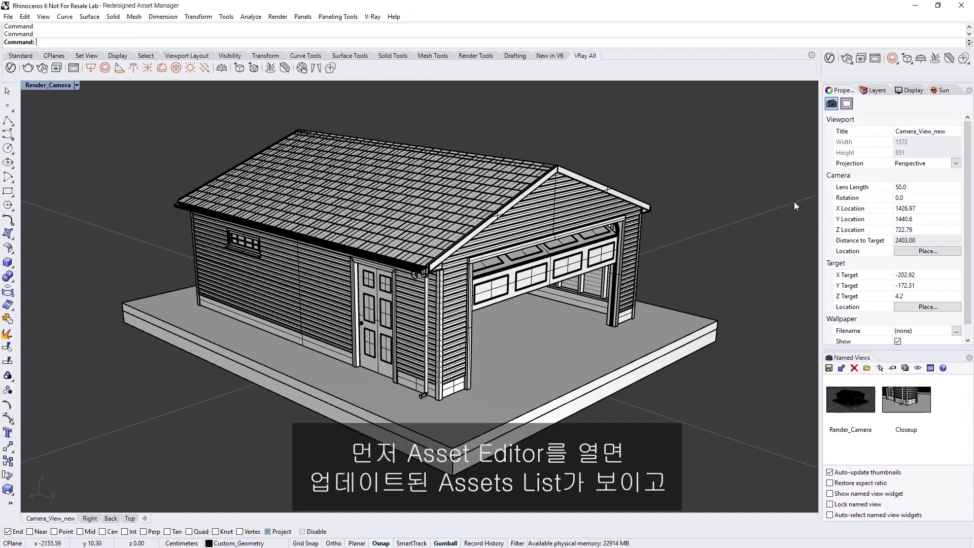
- Open the V-Ray Asset Editor and list the geometry assets Clipper_1, Clipper_2 and Clipper_3
{"action": "left_click", "coordinate": [826, 64]}
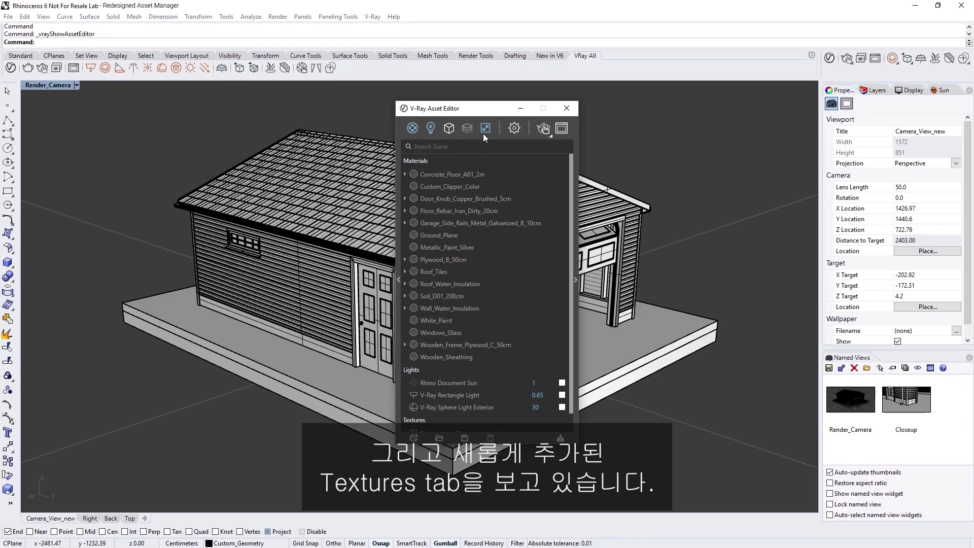
{"action": "scroll", "coordinate": [459, 345], "scroll_direction": "down", "scroll_amount": 1}
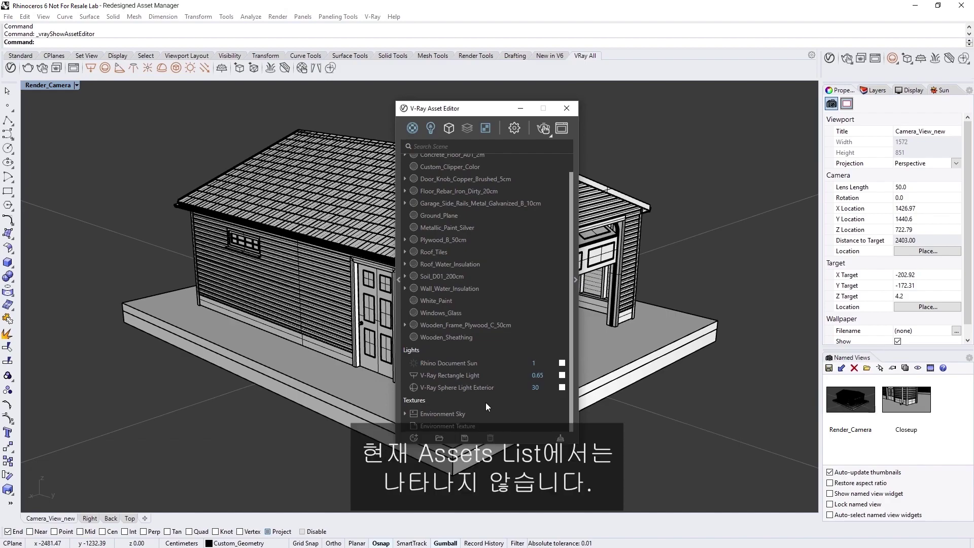
{"action": "scroll", "coordinate": [485, 402], "scroll_direction": "up", "scroll_amount": 2}
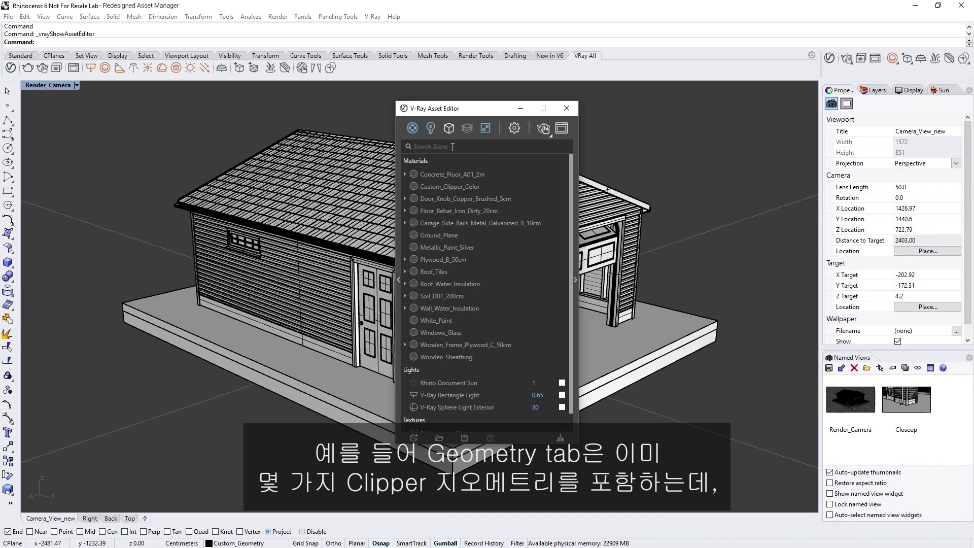
{"action": "left_click", "coordinate": [449, 131]}
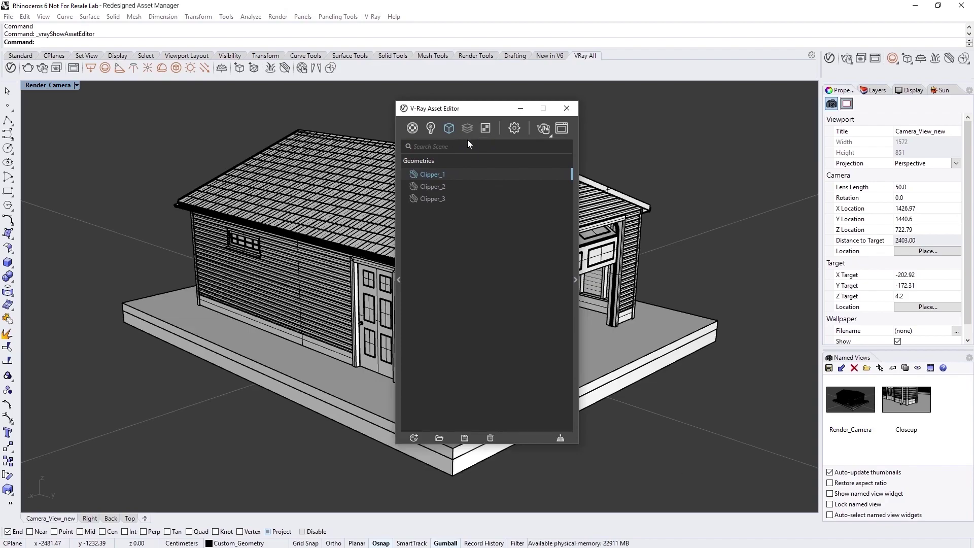
{"action": "right_click", "coordinate": [467, 128]}
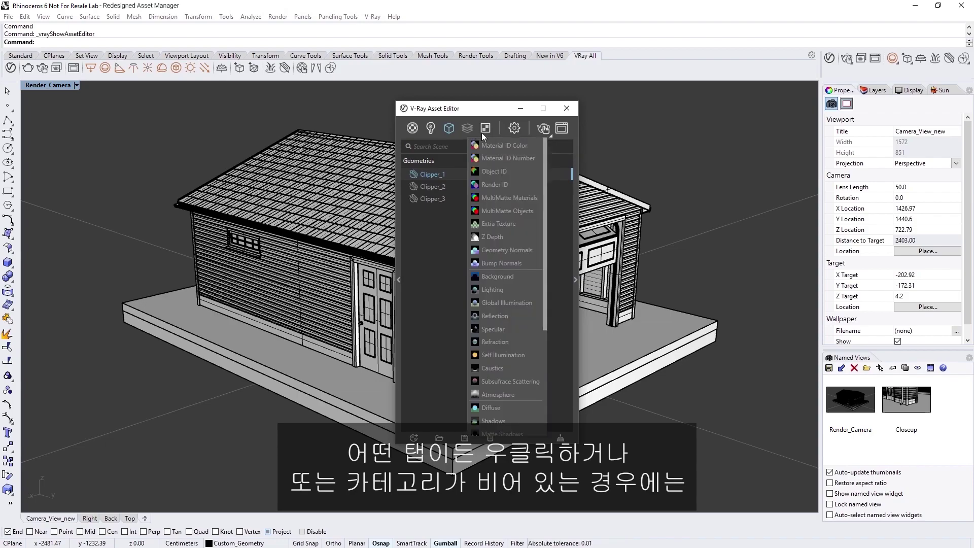
{"action": "scroll", "coordinate": [510, 234], "scroll_direction": "down", "scroll_amount": 3}
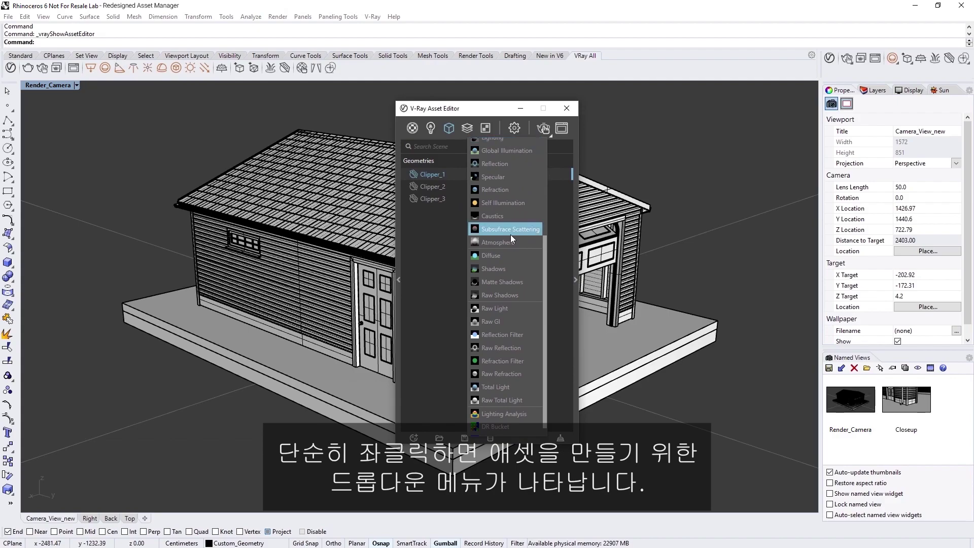
{"action": "scroll", "coordinate": [510, 235], "scroll_direction": "up", "scroll_amount": 3}
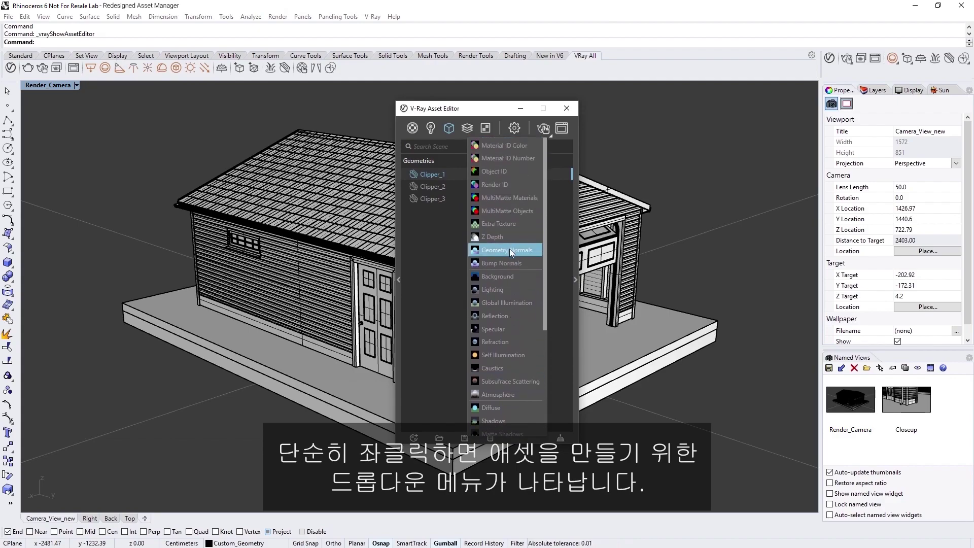
{"action": "left_click", "coordinate": [507, 277], "text": "ctrl"}
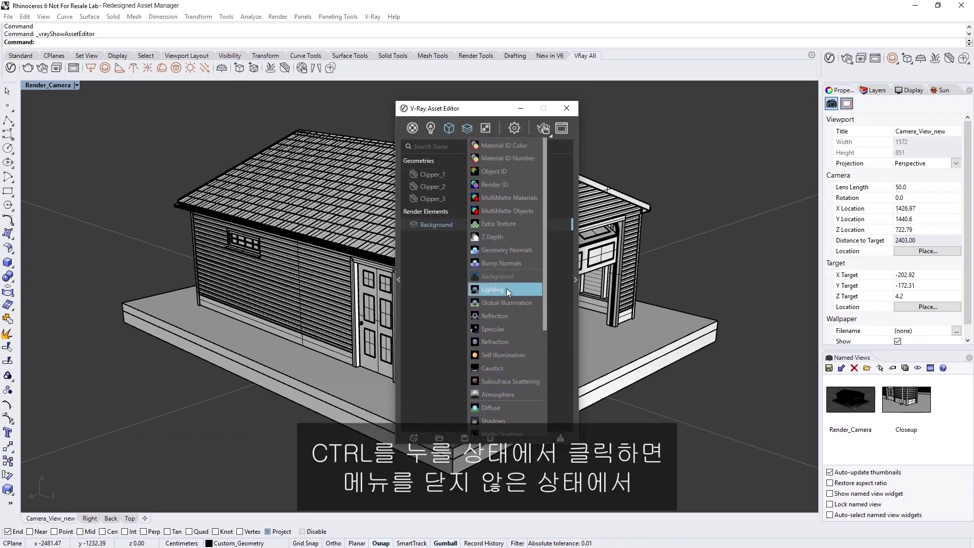
{"action": "left_click", "coordinate": [506, 289], "text": "ctrl"}
{"action": "left_click", "coordinate": [505, 302], "text": "ctrl"}
{"action": "left_click", "coordinate": [506, 315], "text": "ctrl"}
{"action": "left_click", "coordinate": [505, 329], "text": "ctrl"}
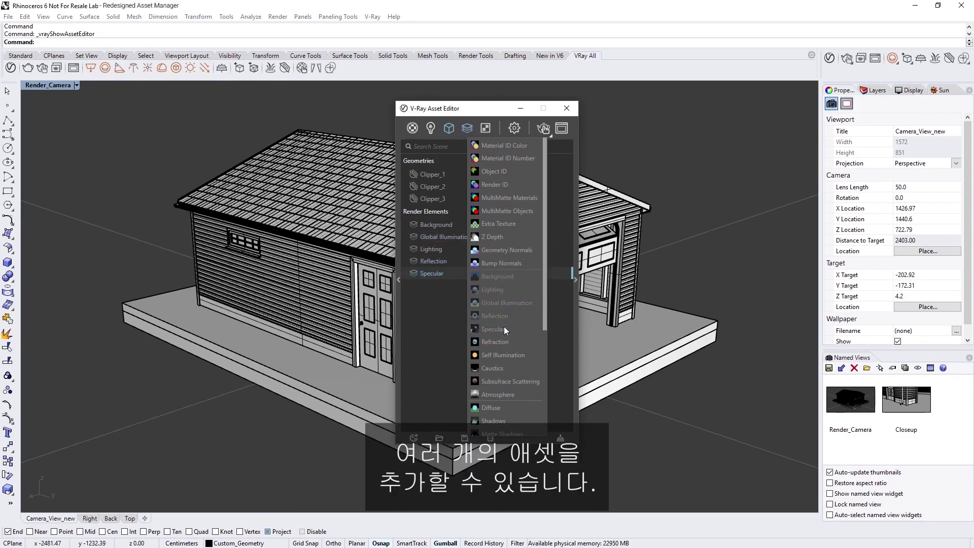
{"action": "left_click", "coordinate": [439, 316]}
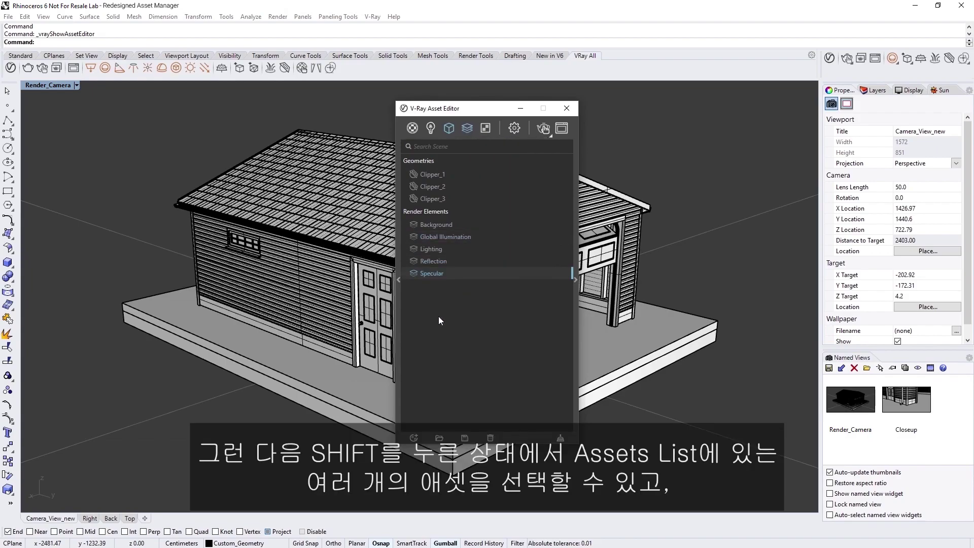
{"action": "left_click", "coordinate": [431, 249], "text": "shift"}
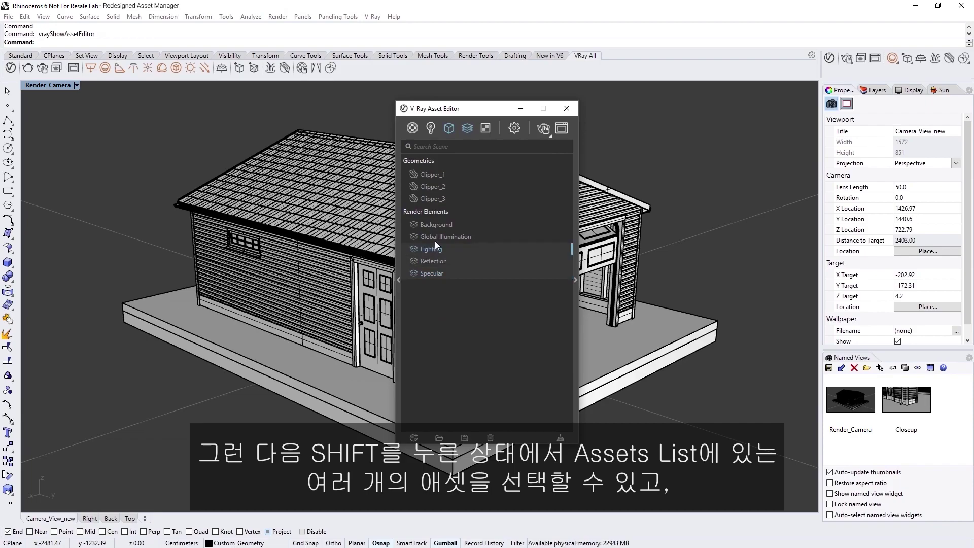
{"action": "left_click", "coordinate": [435, 239]}
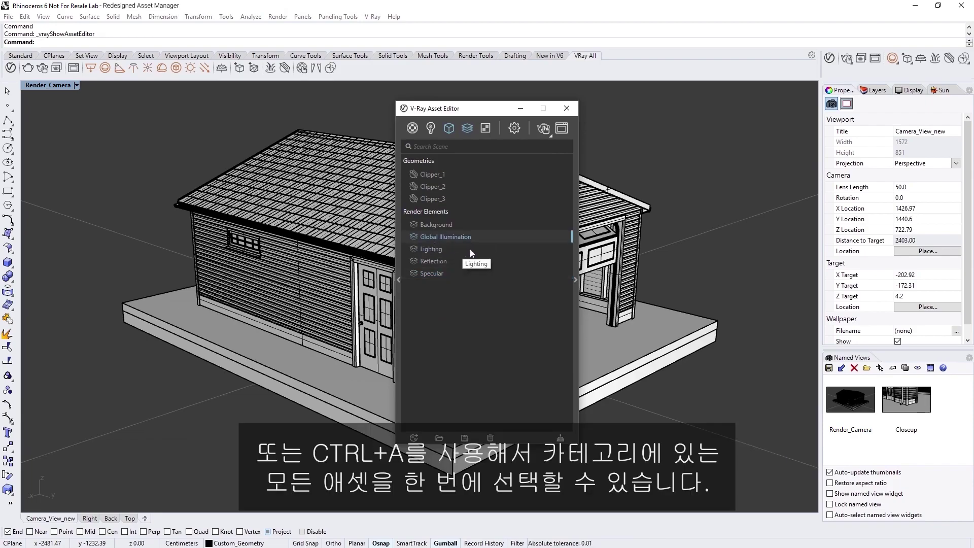
{"action": "key", "text": "ctrl+a"}
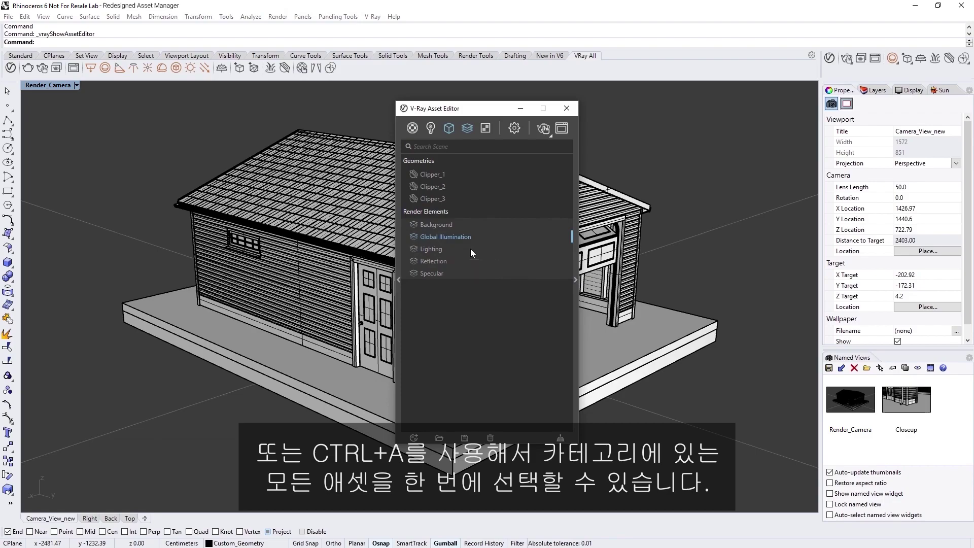
{"action": "key", "text": "Delete"}
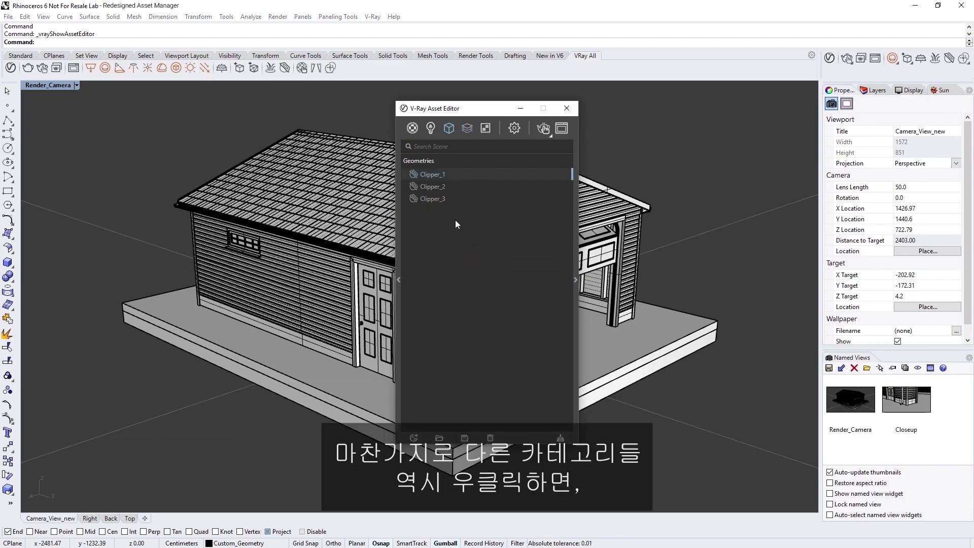
{"action": "right_click", "coordinate": [445, 129]}
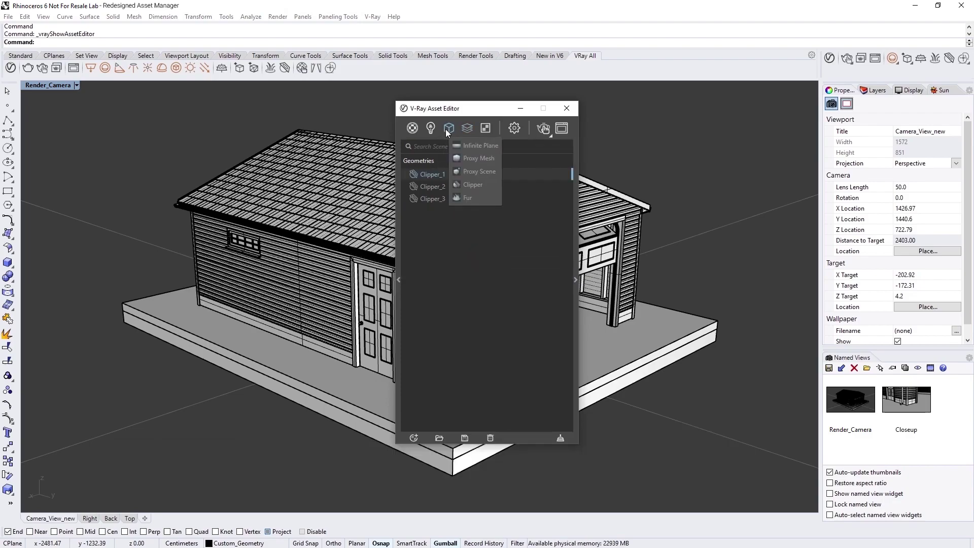
{"action": "right_click", "coordinate": [434, 129]}
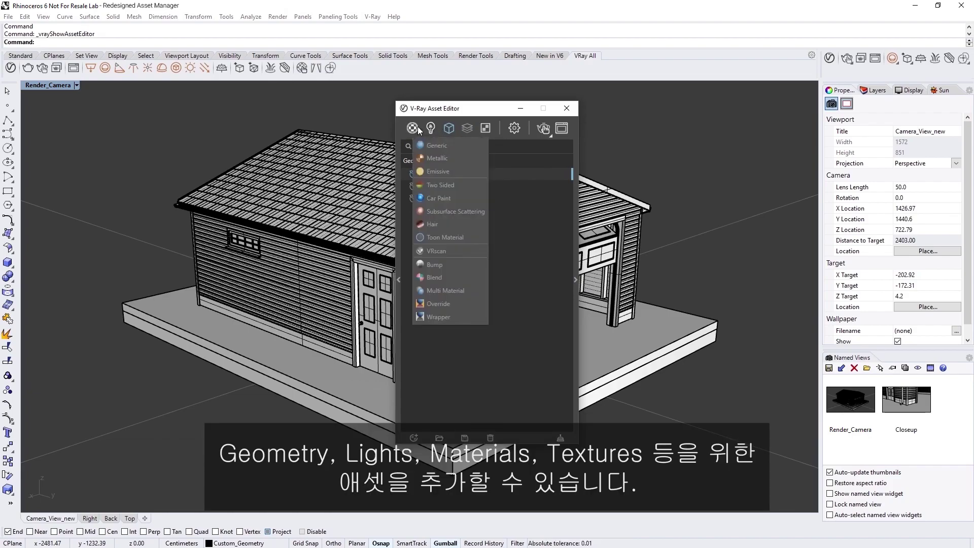
{"action": "mouse_move", "coordinate": [485, 129]}
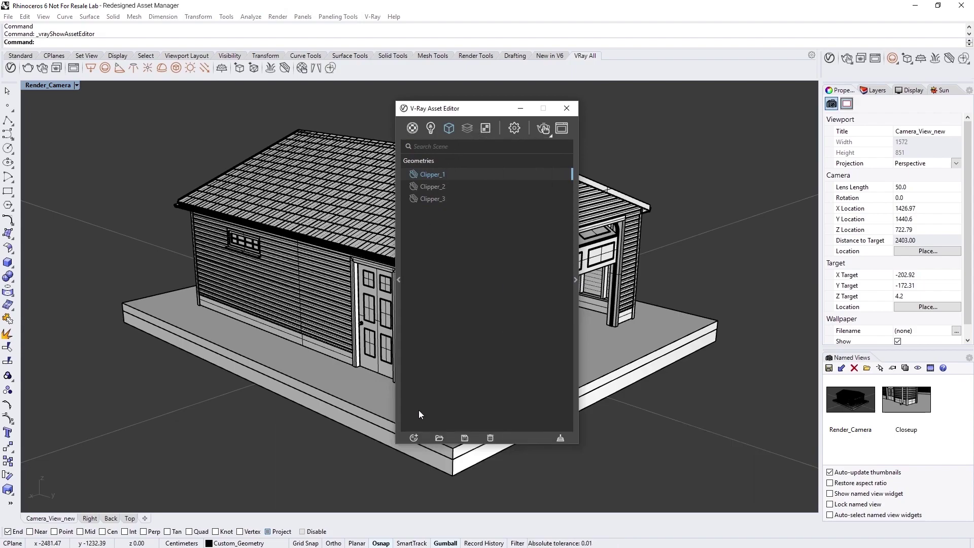
{"action": "left_click", "coordinate": [415, 437]}
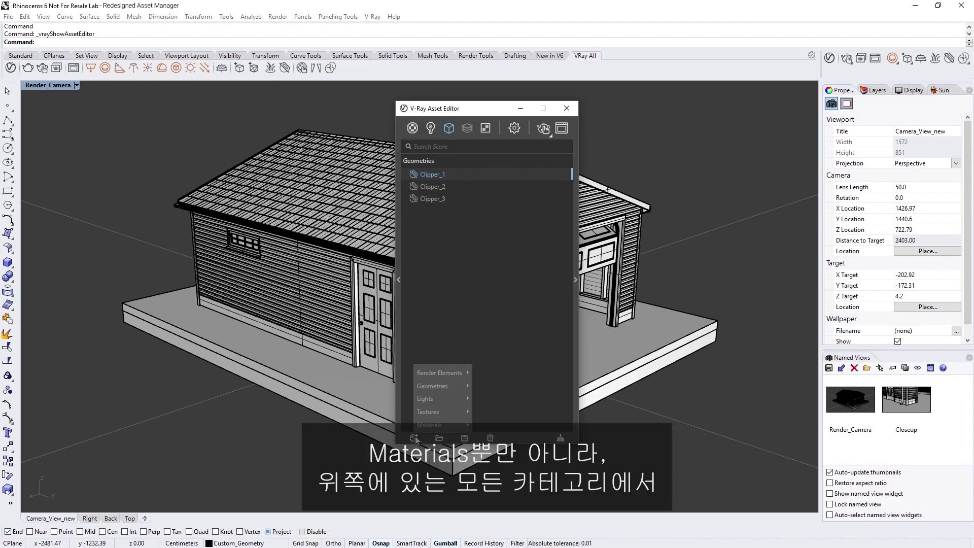
{"action": "mouse_move", "coordinate": [416, 422]}
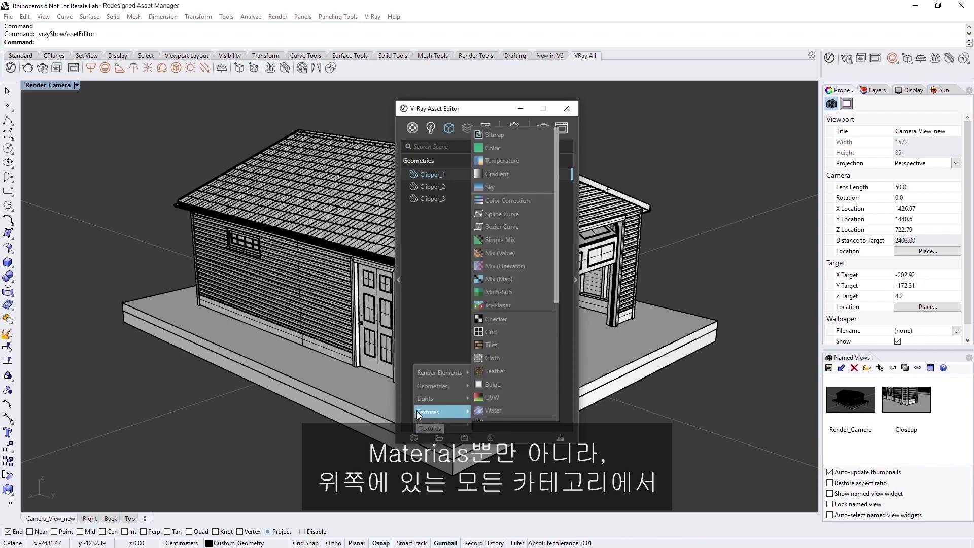
{"action": "mouse_move", "coordinate": [416, 399]}
{"action": "mouse_move", "coordinate": [419, 375]}
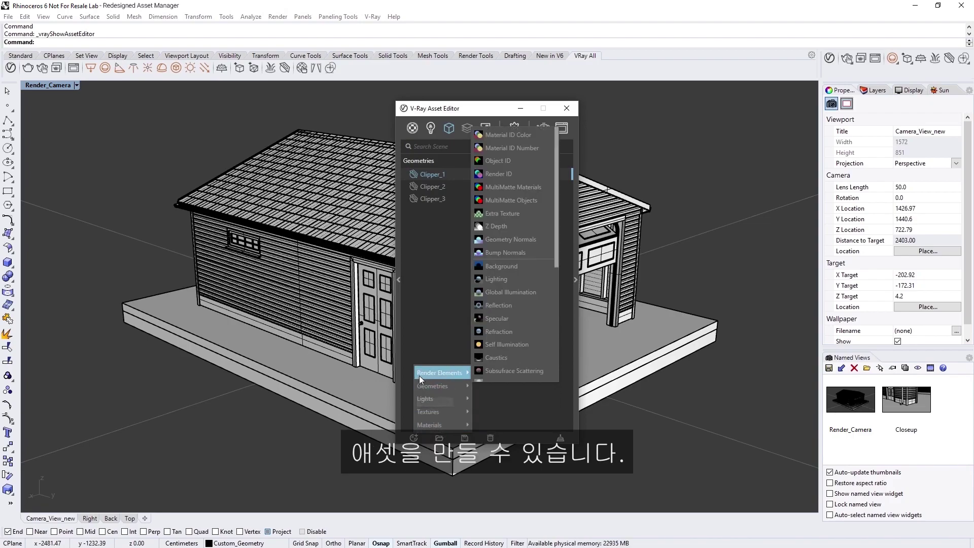
{"action": "left_click", "coordinate": [420, 351]}
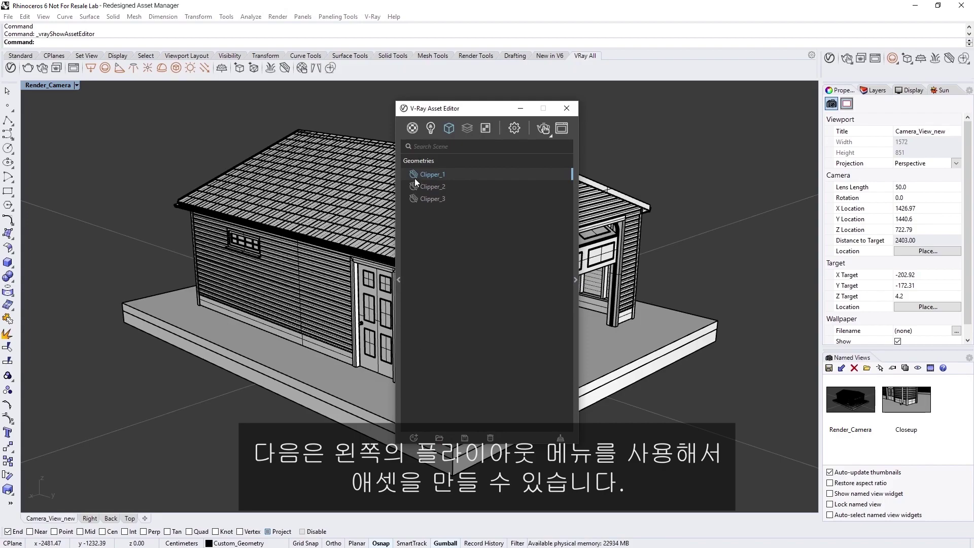
- List the scene's materials and browse the library's light, render element and texture presets
{"action": "left_click", "coordinate": [412, 129]}
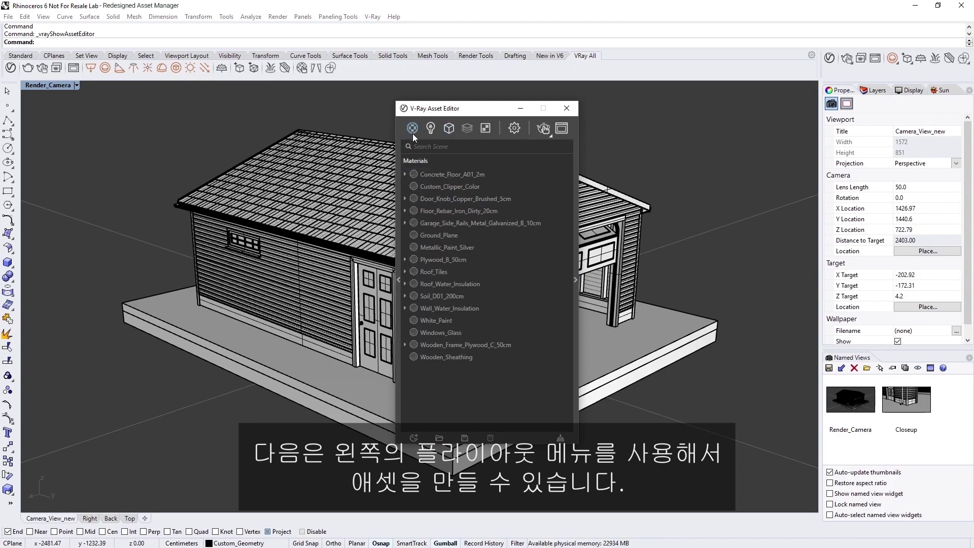
{"action": "left_click", "coordinate": [399, 169]}
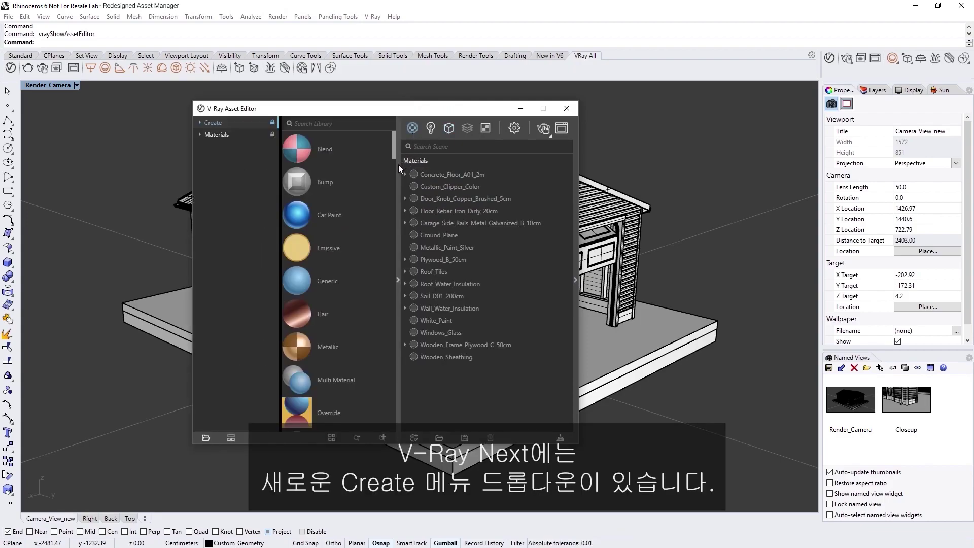
{"action": "left_click", "coordinate": [201, 123]}
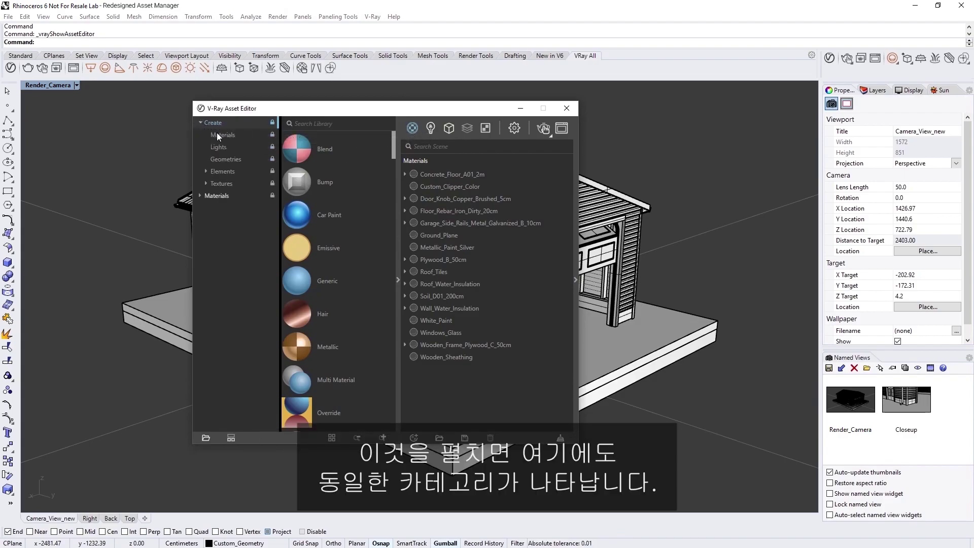
{"action": "left_click", "coordinate": [219, 147]}
{"action": "double_click", "coordinate": [224, 170]}
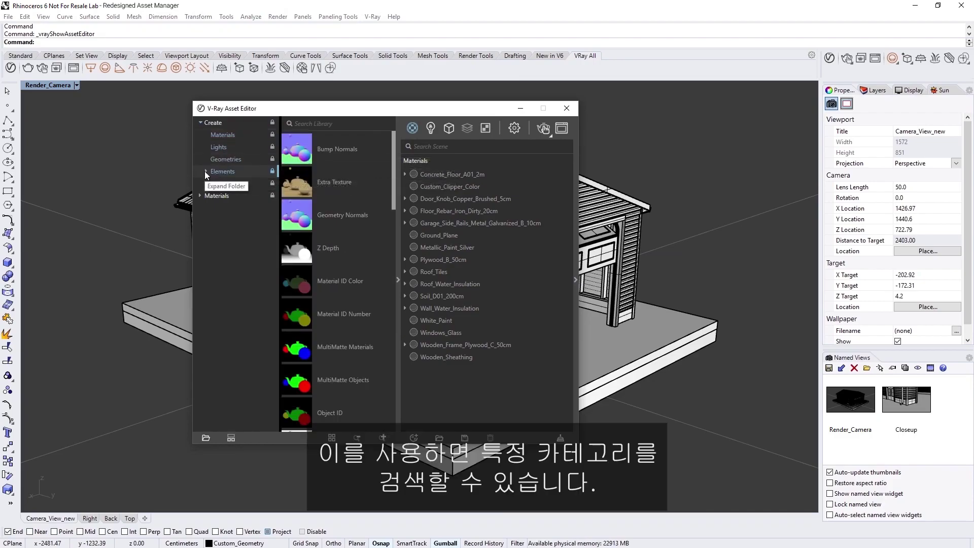
{"action": "left_click", "coordinate": [226, 208]}
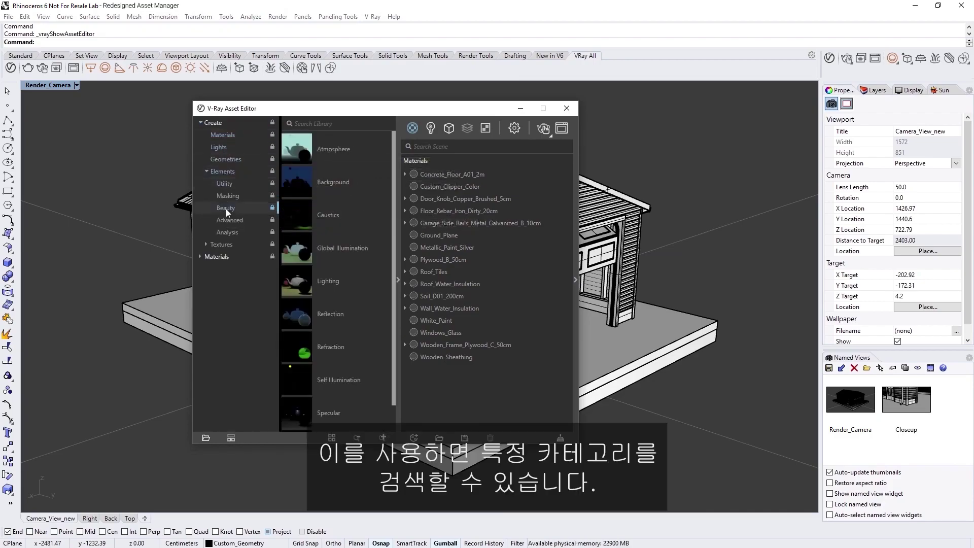
{"action": "left_click", "coordinate": [206, 171]}
{"action": "double_click", "coordinate": [212, 184]}
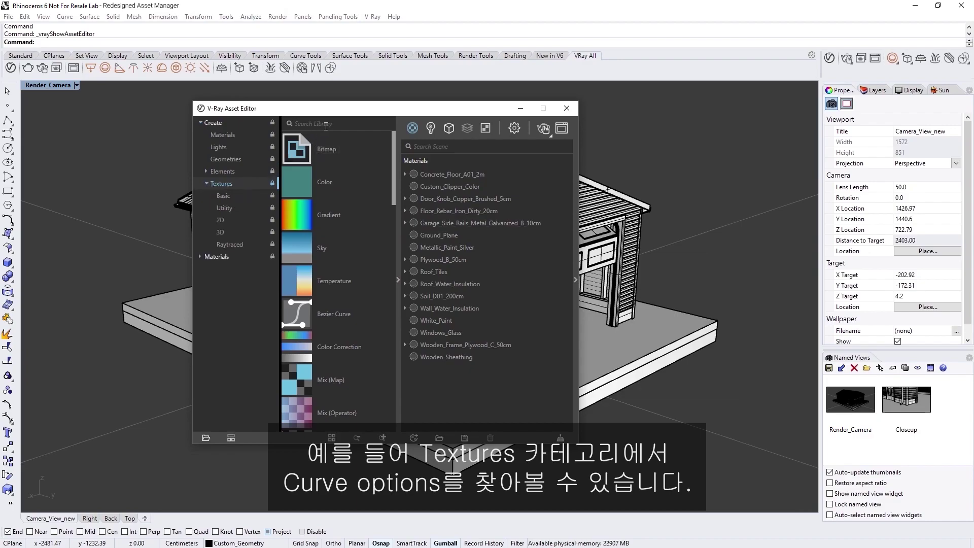
- Search the texture presets for 'curve', then clear the search and collapse Textures
{"action": "left_click", "coordinate": [343, 124]}
{"action": "type", "text": "curve"}
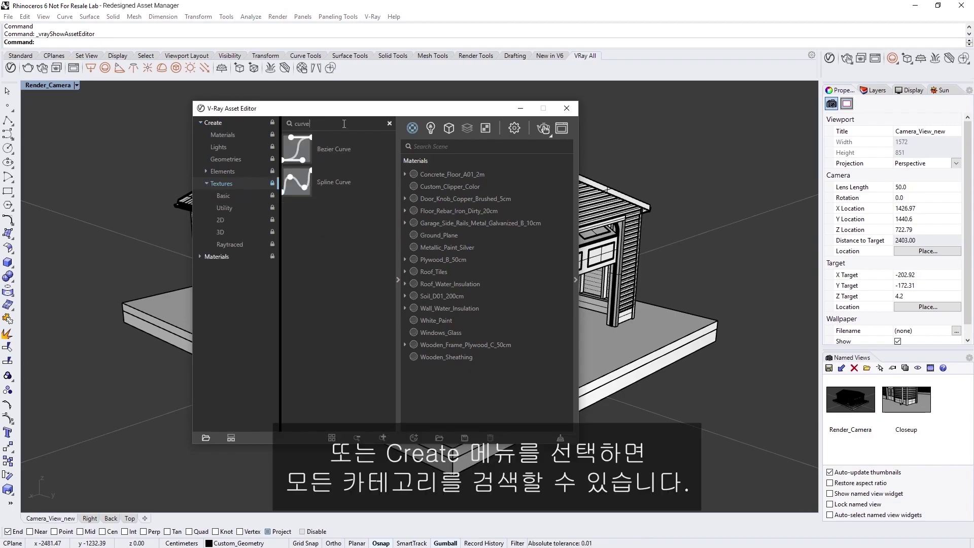
{"action": "key", "text": "ctrl+a"}
{"action": "key", "text": "BackSpace"}
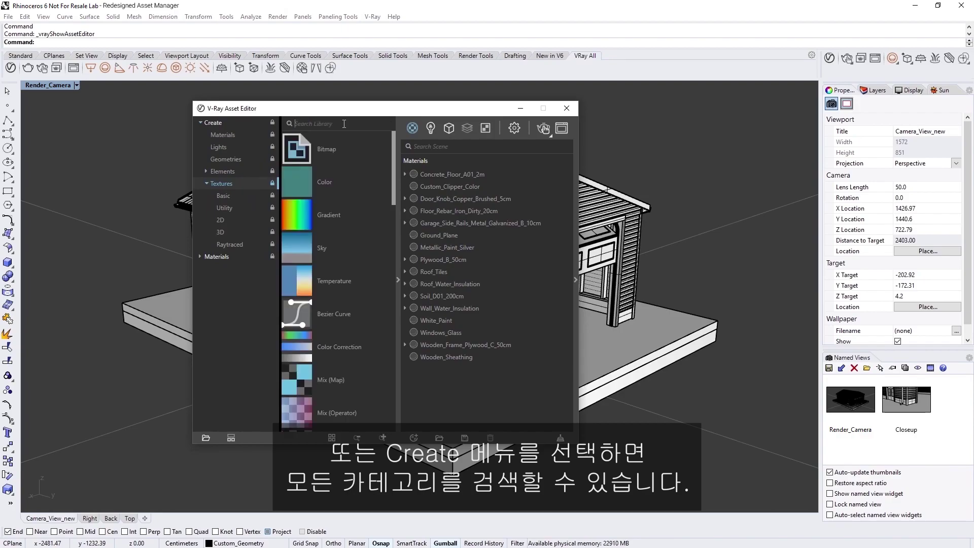
{"action": "left_click", "coordinate": [206, 183]}
- Show the material types under Create, filtering by 'metallic' and then clearing the search
{"action": "left_click", "coordinate": [217, 123]}
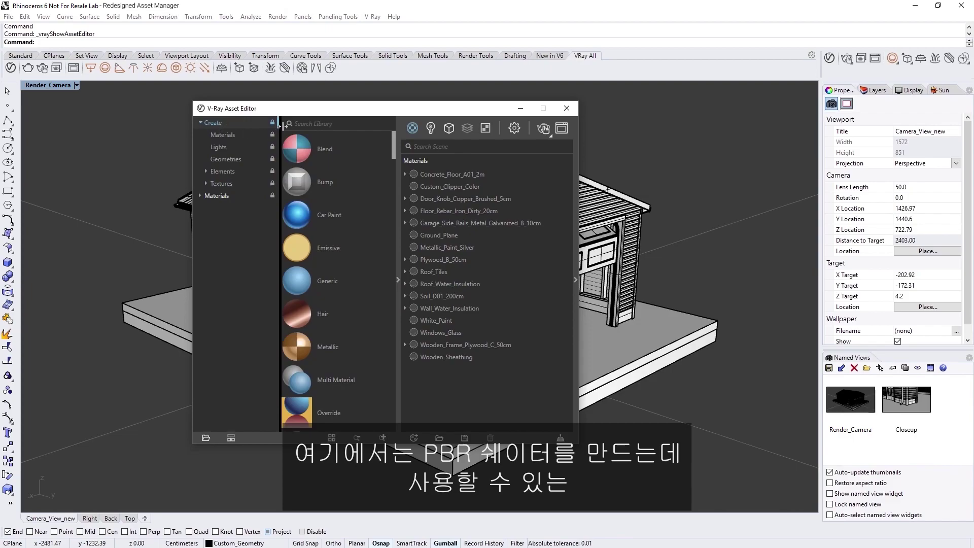
{"action": "left_click", "coordinate": [317, 123]}
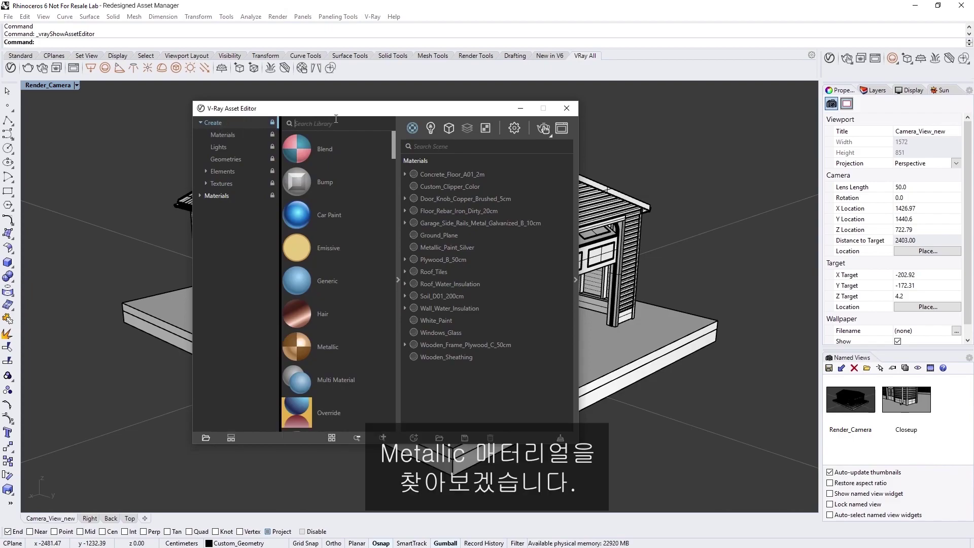
{"action": "type", "text": "metallic"}
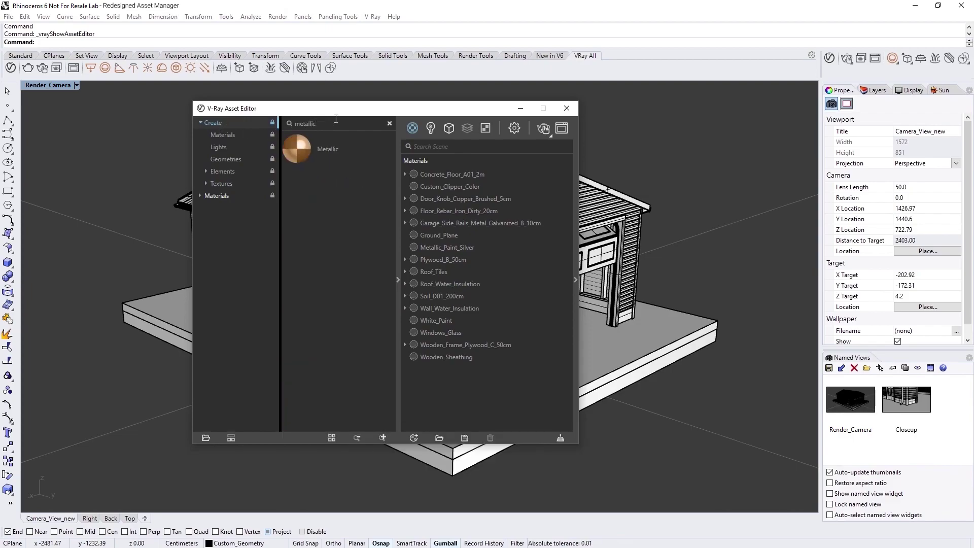
{"action": "key", "text": "ctrl+a"}
{"action": "key", "text": "BackSpace"}
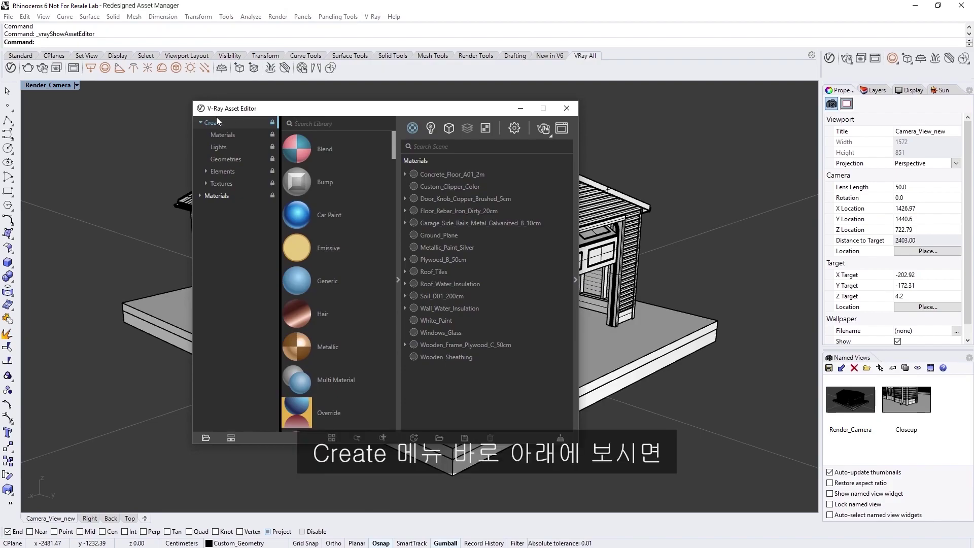
- Collapse Create, browse the Materials categories, then expand Concrete_Floor_A01_2m's texture nodes
{"action": "left_click", "coordinate": [201, 122]}
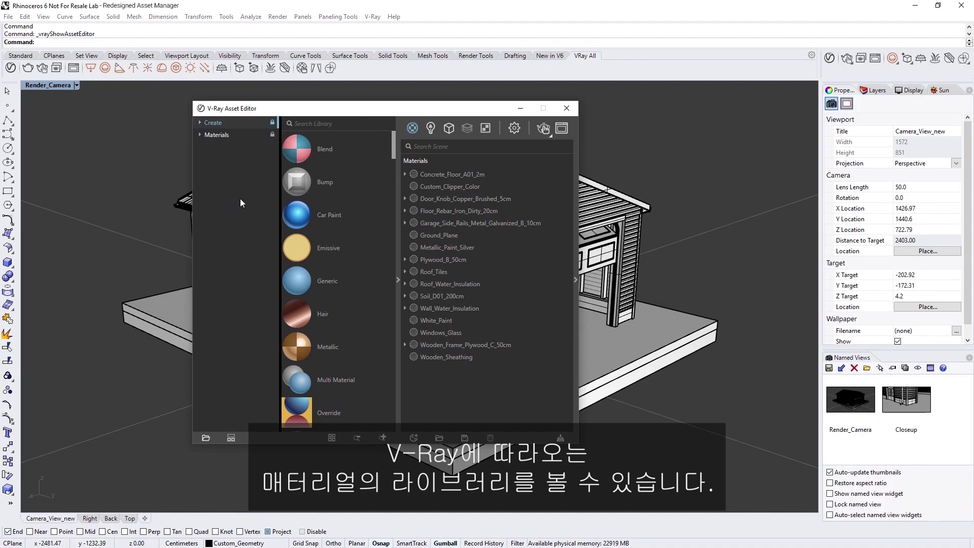
{"action": "left_click", "coordinate": [200, 136]}
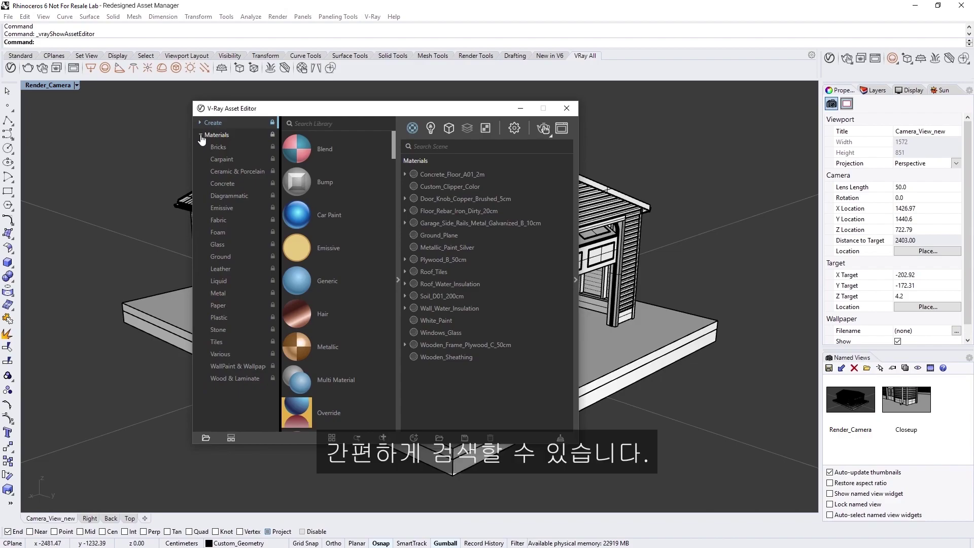
{"action": "left_click", "coordinate": [201, 136]}
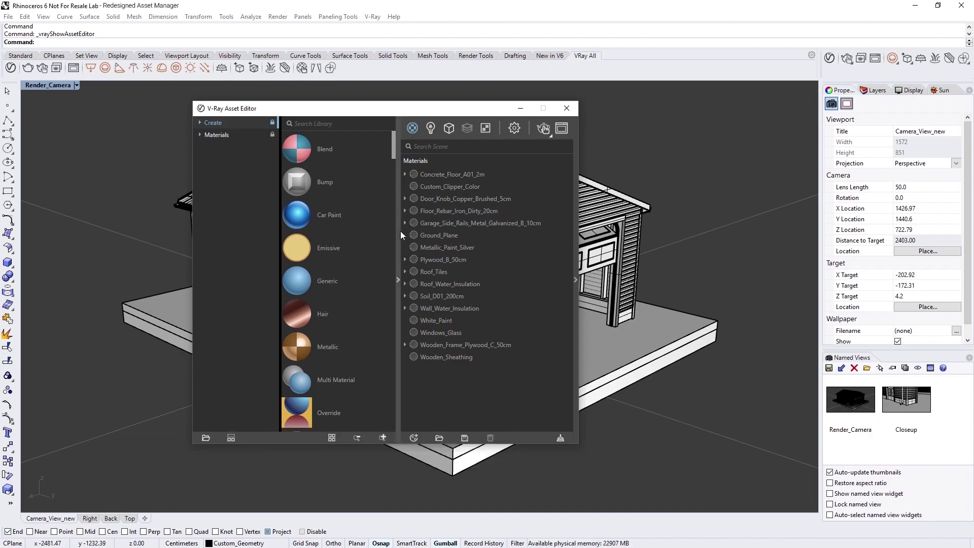
{"action": "left_click", "coordinate": [404, 174]}
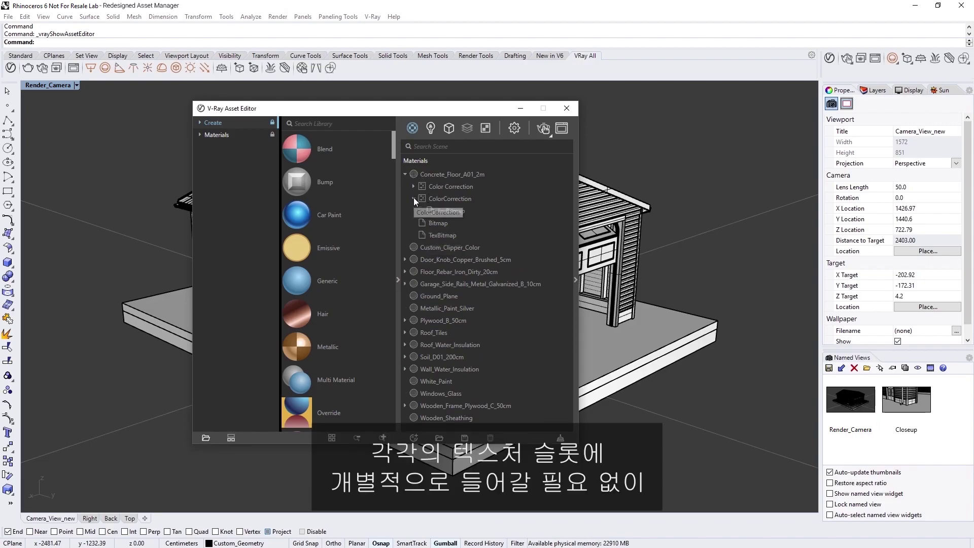
- Expand Concrete_Floor_A01_2m's two Color Correction nodes and open the concrete material's settings
{"action": "left_click", "coordinate": [413, 198]}
{"action": "left_click", "coordinate": [413, 187]}
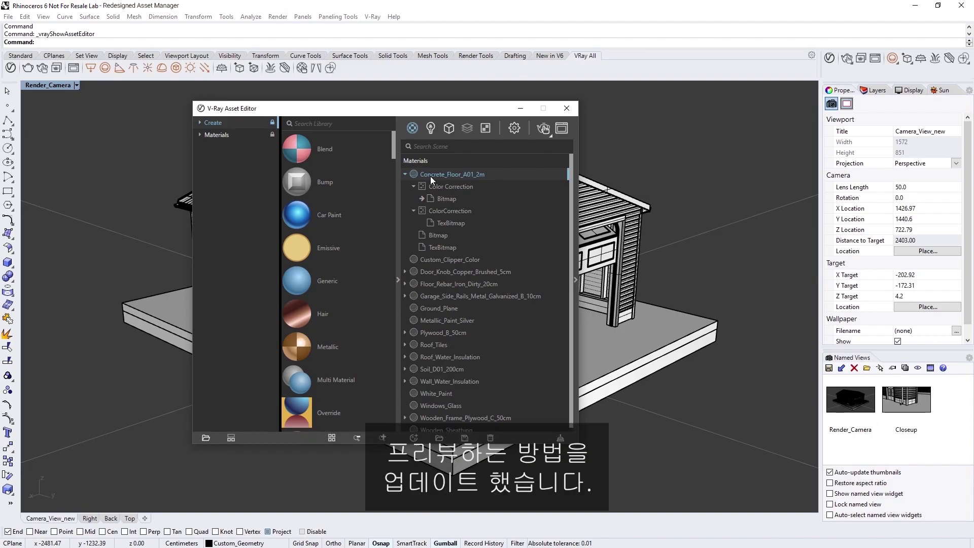
{"action": "left_click", "coordinate": [575, 208]}
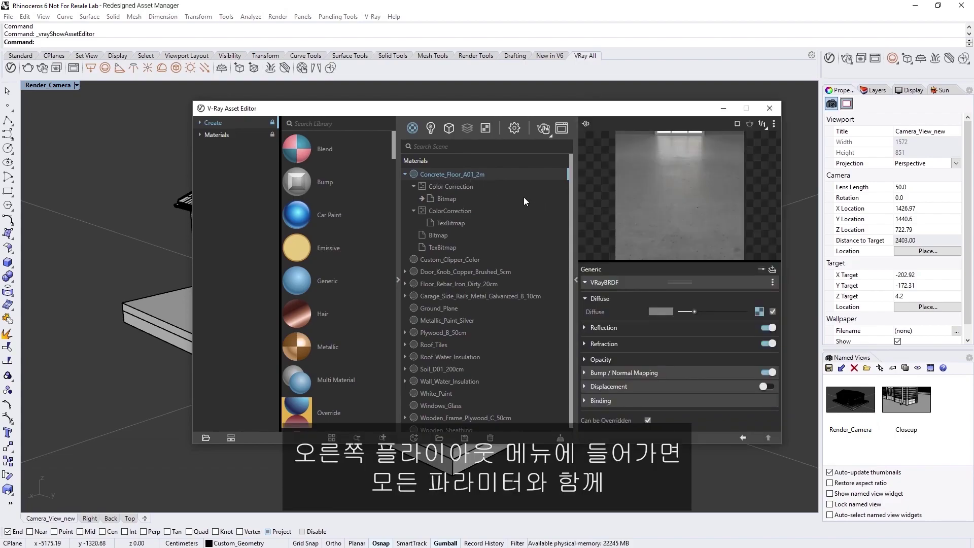
- Inspect the concrete's Color Correction, Bitmap and TexBitmap nodes, the sphere light and Clipper_1
{"action": "left_click", "coordinate": [459, 188]}
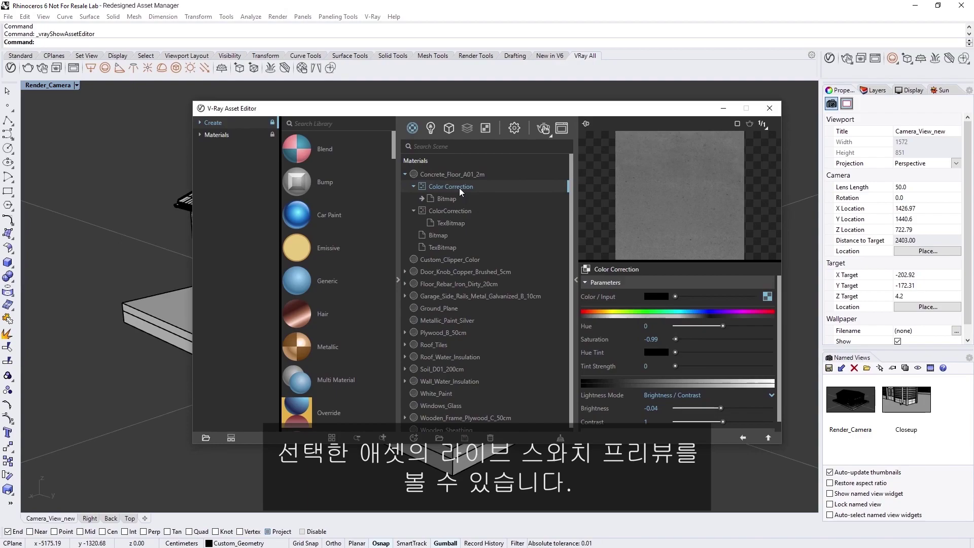
{"action": "left_click", "coordinate": [453, 211]}
{"action": "left_click", "coordinate": [449, 234]}
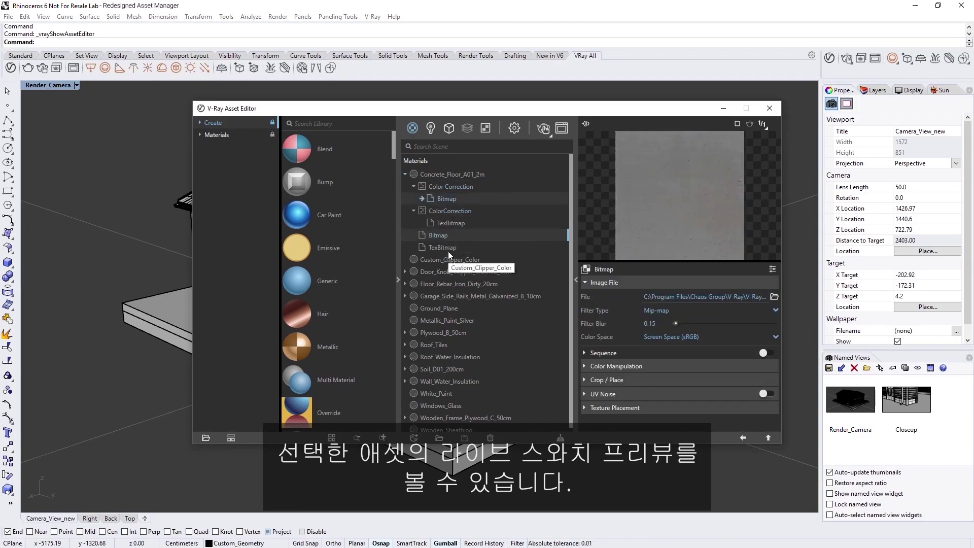
{"action": "left_click", "coordinate": [448, 248]}
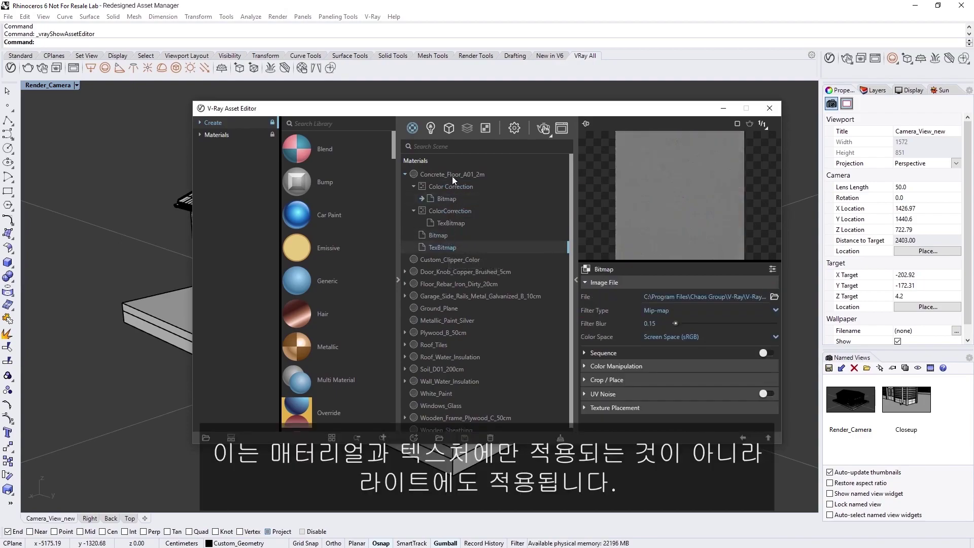
{"action": "left_click", "coordinate": [452, 176]}
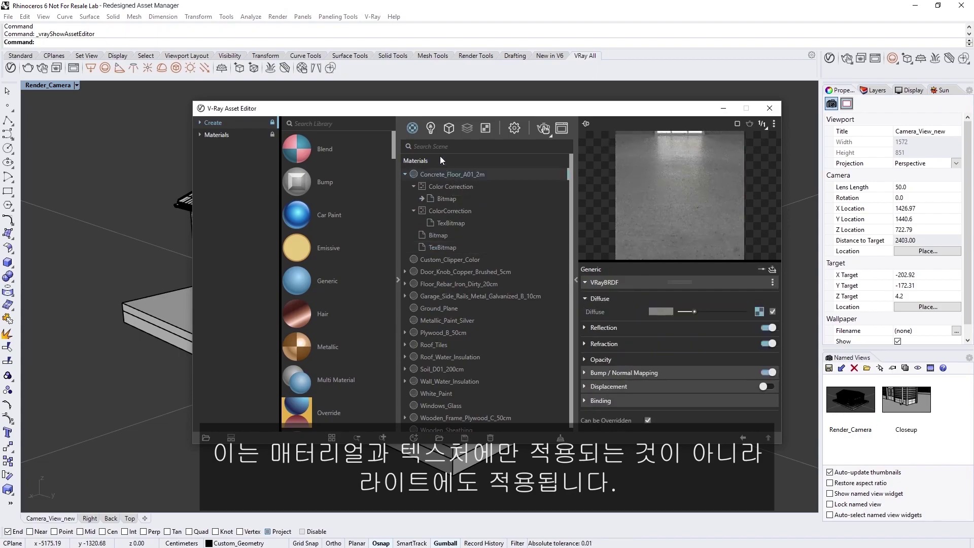
{"action": "scroll", "coordinate": [489, 289], "scroll_direction": "down", "scroll_amount": 3}
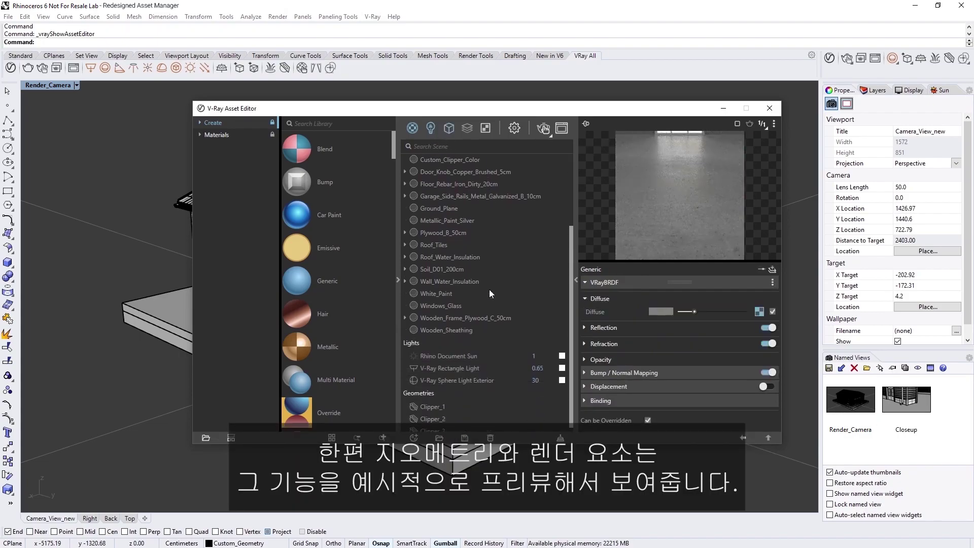
{"action": "scroll", "coordinate": [489, 289], "scroll_direction": "down", "scroll_amount": 1}
{"action": "left_click", "coordinate": [479, 375]}
{"action": "left_click", "coordinate": [438, 401]}
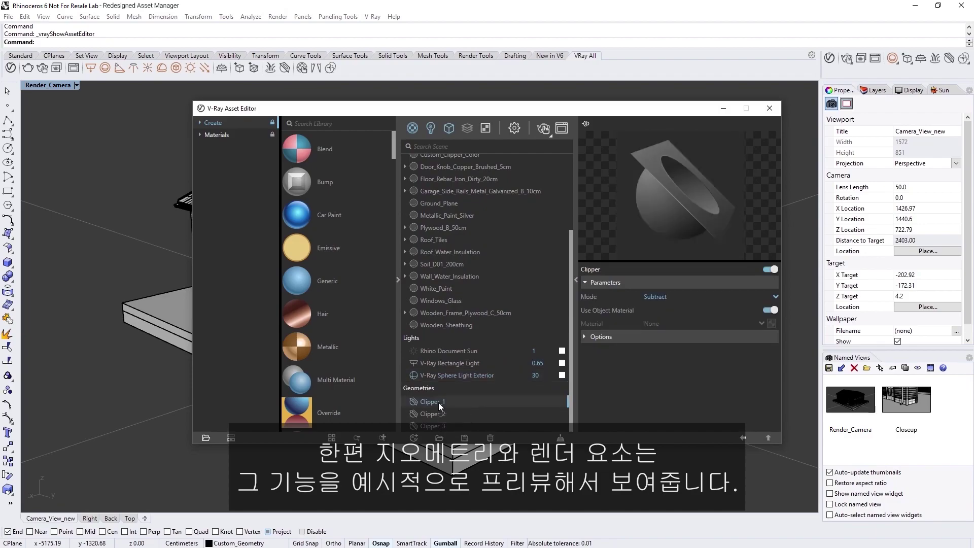
{"action": "scroll", "coordinate": [441, 355], "scroll_direction": "up", "scroll_amount": 3}
{"action": "left_click", "coordinate": [465, 175]}
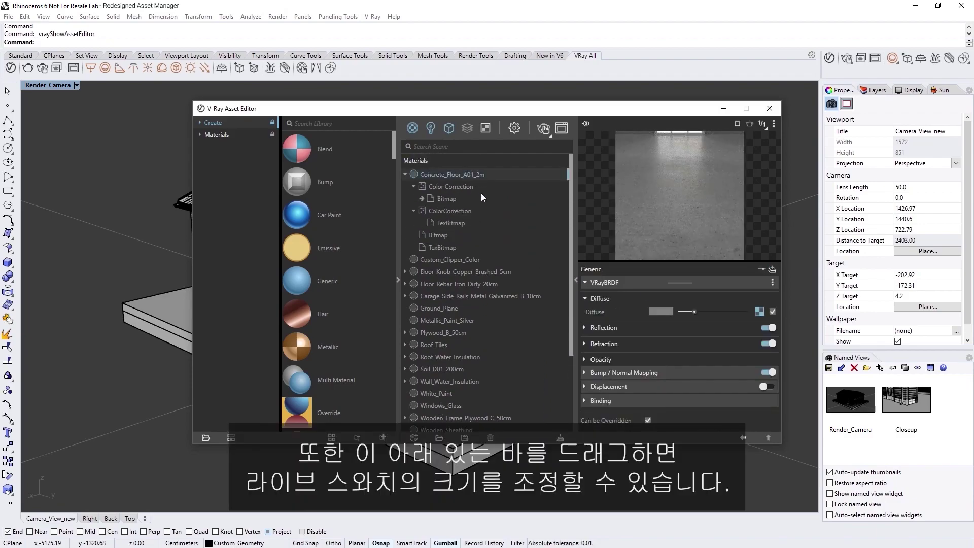
- Enlarge the material swatch preview and switch its type to Generic, then back to Floor
{"action": "mouse_move", "coordinate": [587, 261]}
{"action": "left_mouse_down"}
{"action": "mouse_move", "coordinate": [587, 299]}
{"action": "mouse_move", "coordinate": [582, 259]}
{"action": "left_mouse_up"}
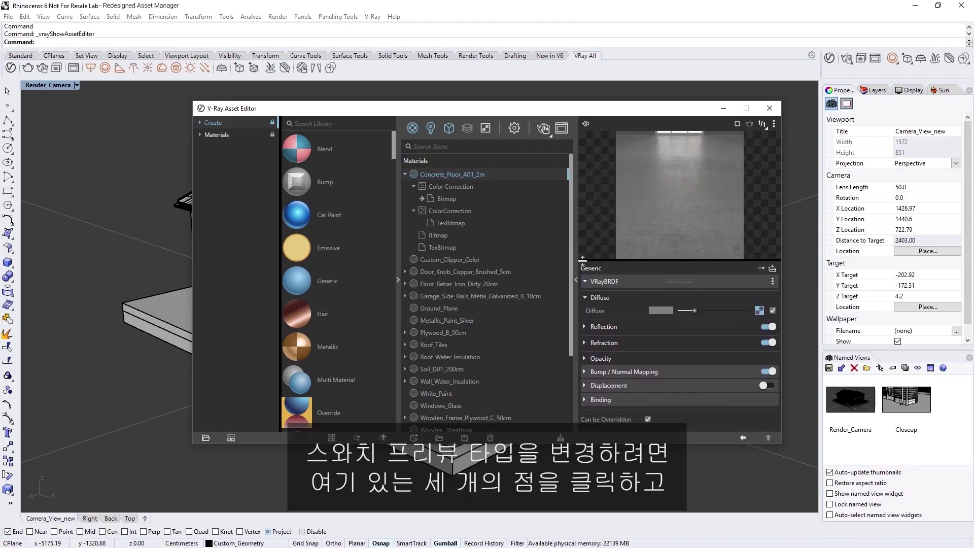
{"action": "left_click", "coordinate": [774, 123]}
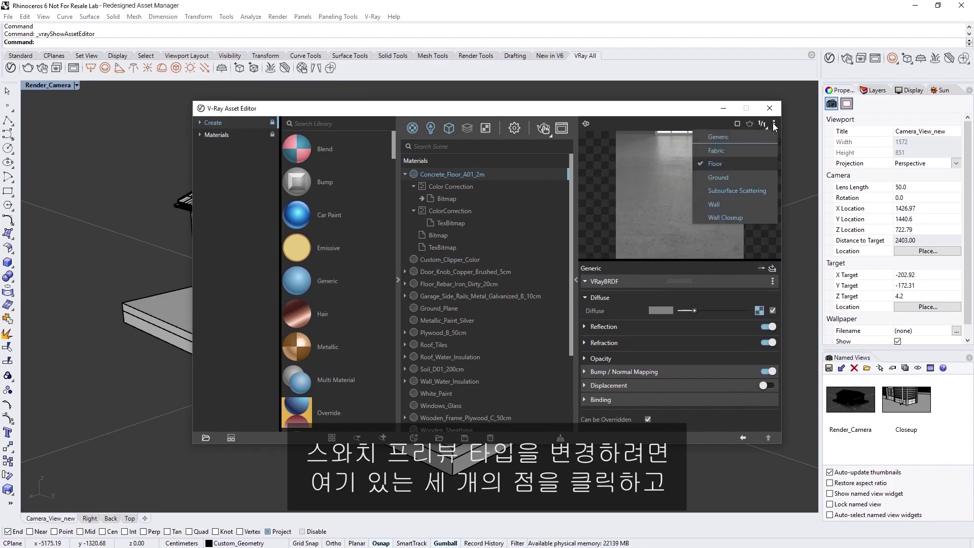
{"action": "left_click", "coordinate": [744, 138]}
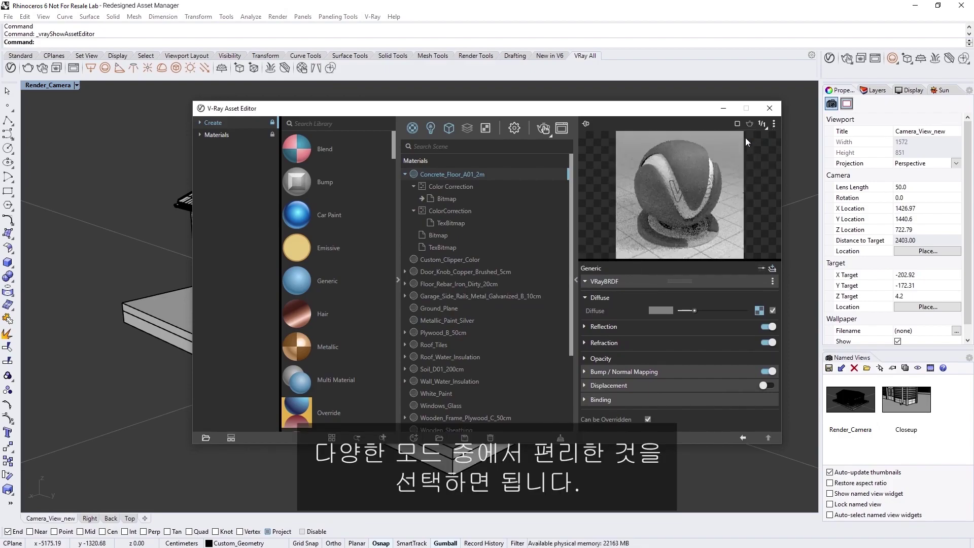
{"action": "left_click", "coordinate": [774, 124]}
{"action": "left_click", "coordinate": [769, 162]}
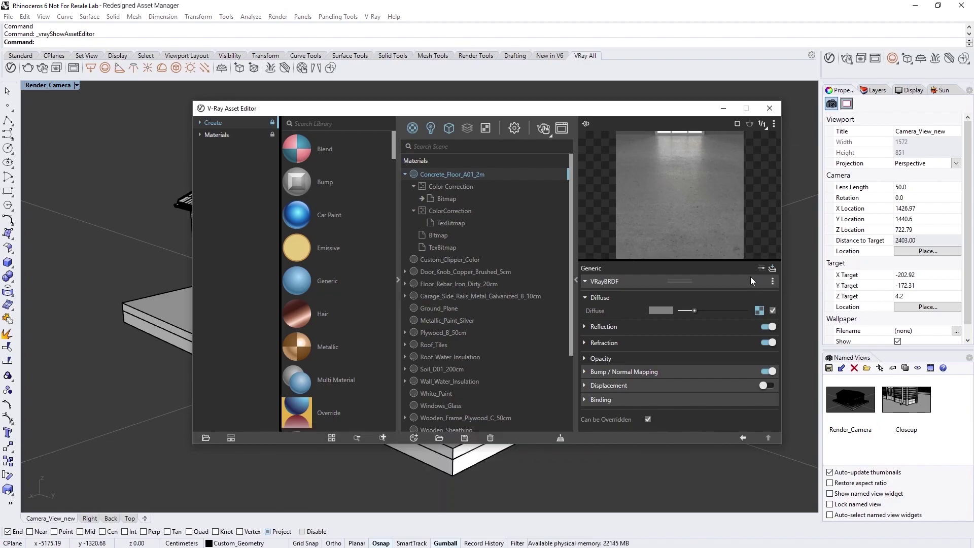
- Expand the concrete's Reflection settings and toggle advanced parameters on, then back to basic
{"action": "left_click", "coordinate": [627, 327]}
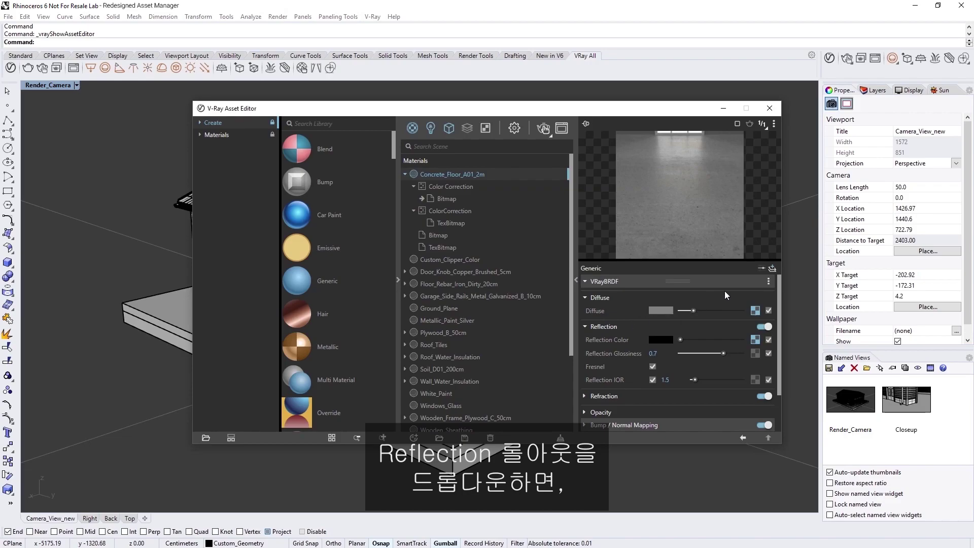
{"action": "left_click", "coordinate": [760, 269]}
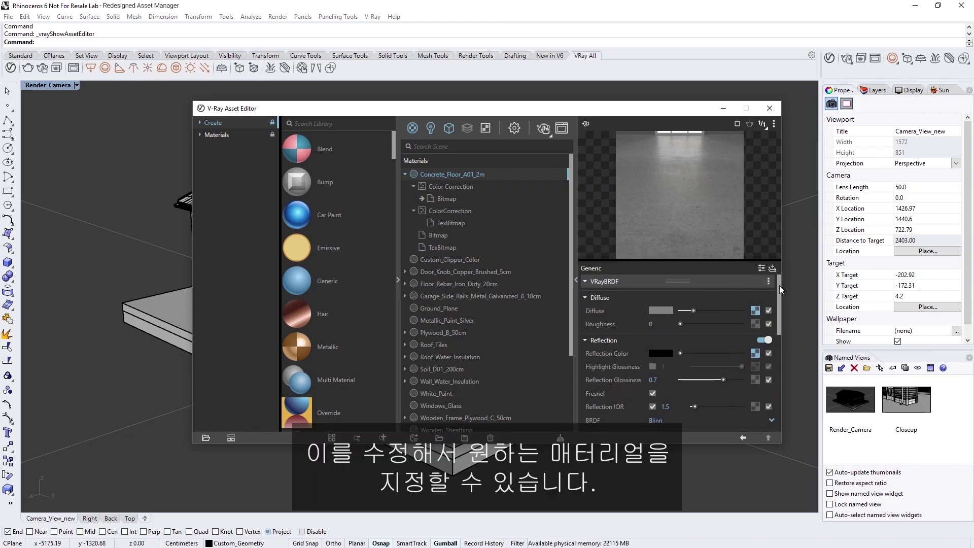
{"action": "mouse_move", "coordinate": [779, 285]}
{"action": "left_mouse_down"}
{"action": "mouse_move", "coordinate": [774, 326]}
{"action": "mouse_move", "coordinate": [772, 285]}
{"action": "left_mouse_up"}
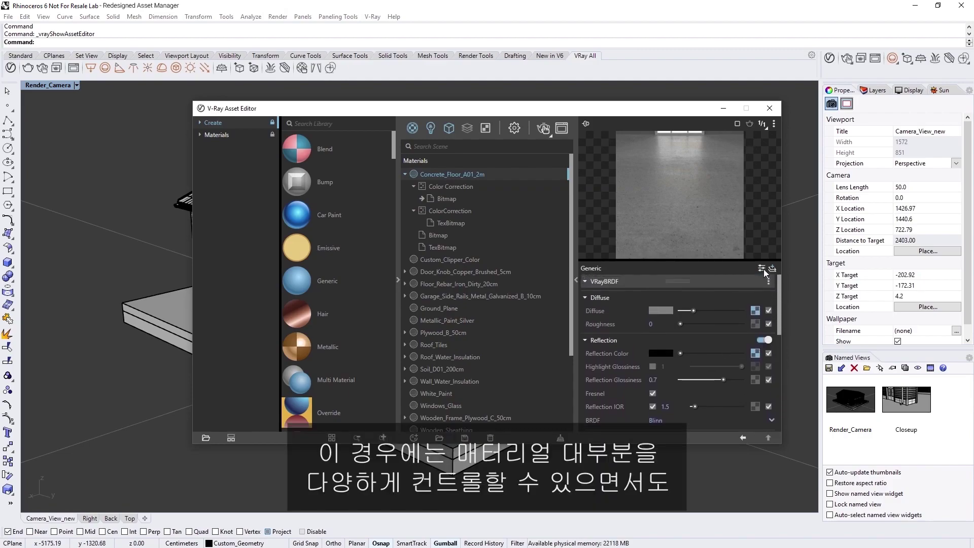
{"action": "left_click", "coordinate": [762, 269]}
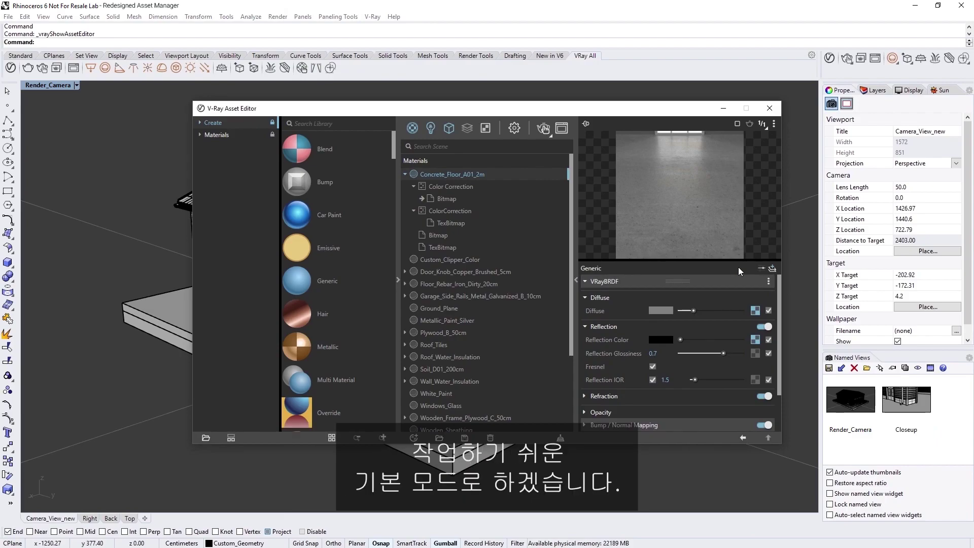
{"action": "left_click", "coordinate": [398, 250]}
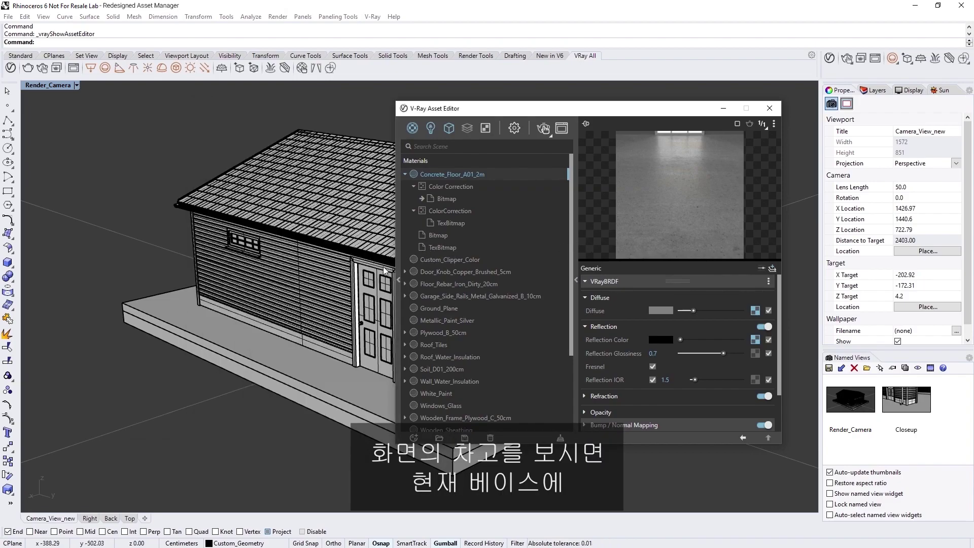
- Check the foundation's White_Paint material, switch to the Closeup view, and add a Generic material
{"action": "left_click", "coordinate": [299, 340]}
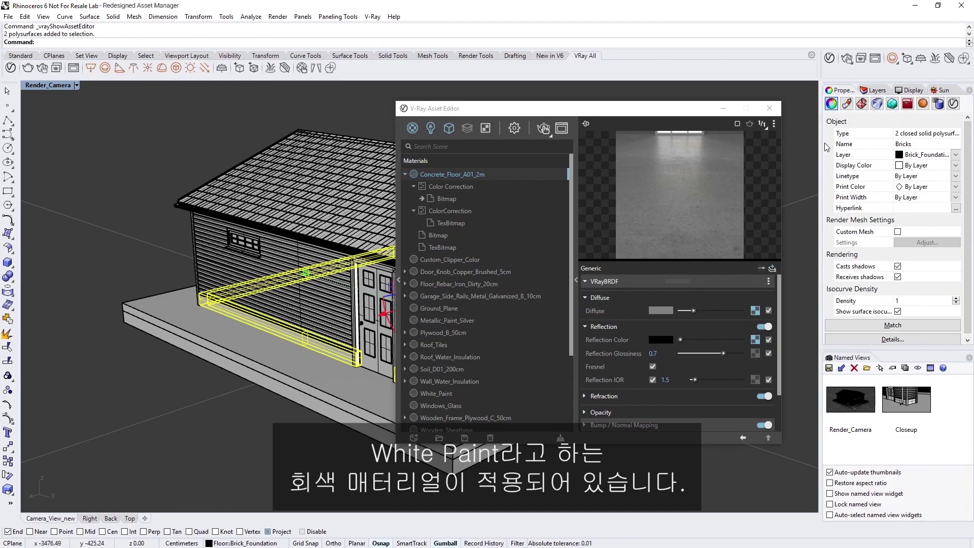
{"action": "left_click", "coordinate": [845, 104]}
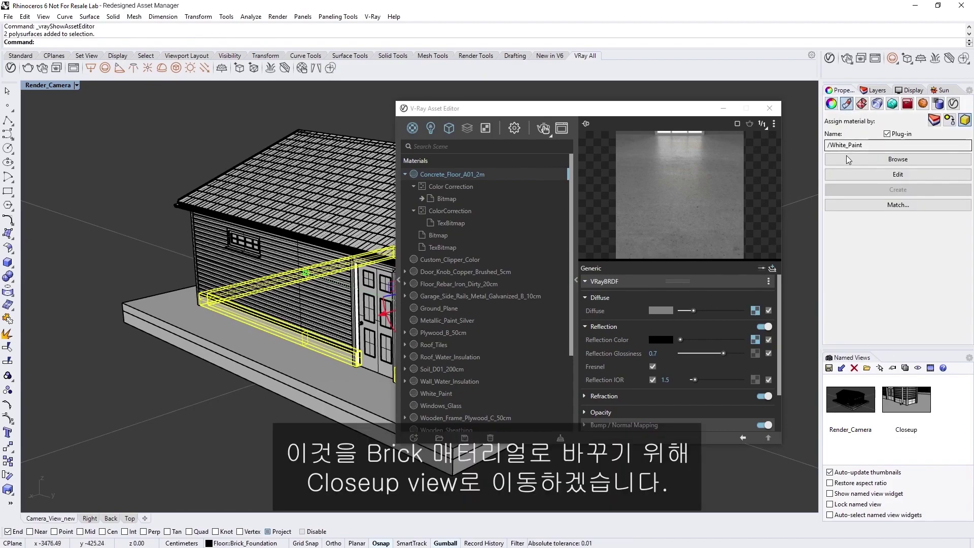
{"action": "left_click", "coordinate": [849, 175]}
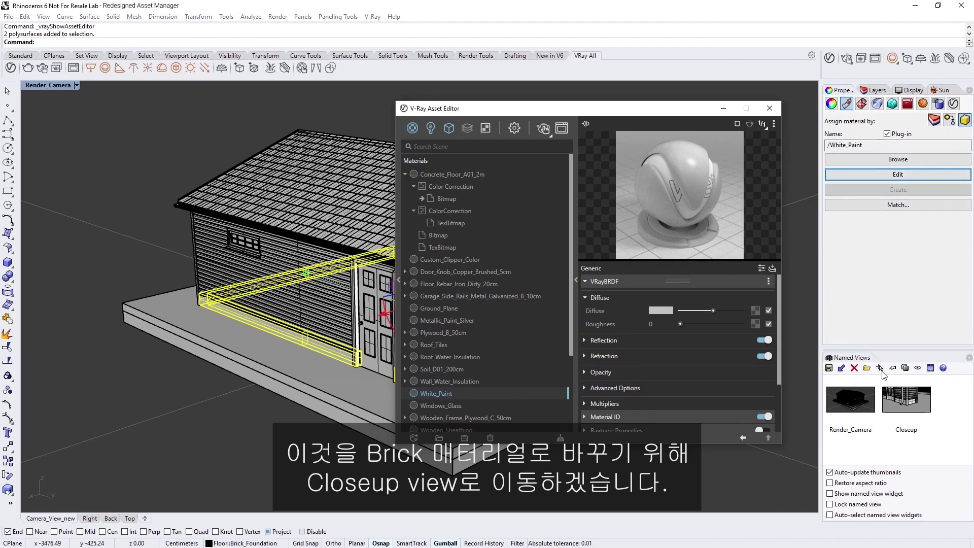
{"action": "double_click", "coordinate": [906, 399]}
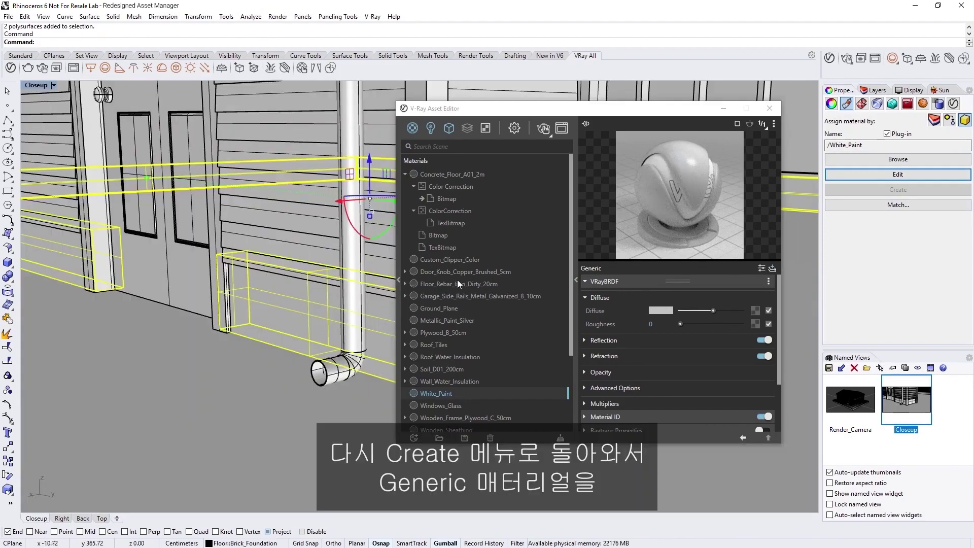
{"action": "left_click", "coordinate": [398, 282]}
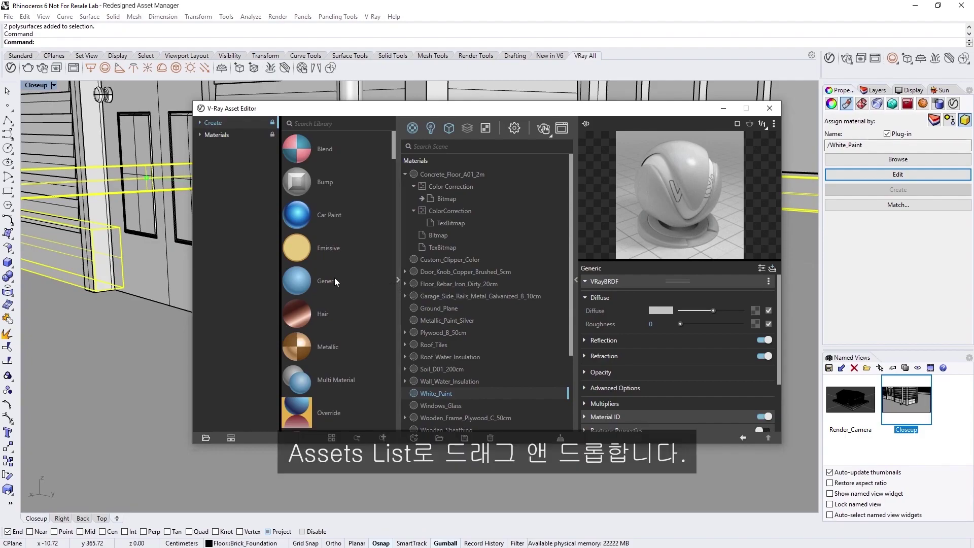
{"action": "left_click_drag", "start_coordinate": [302, 276], "coordinate": [507, 324]}
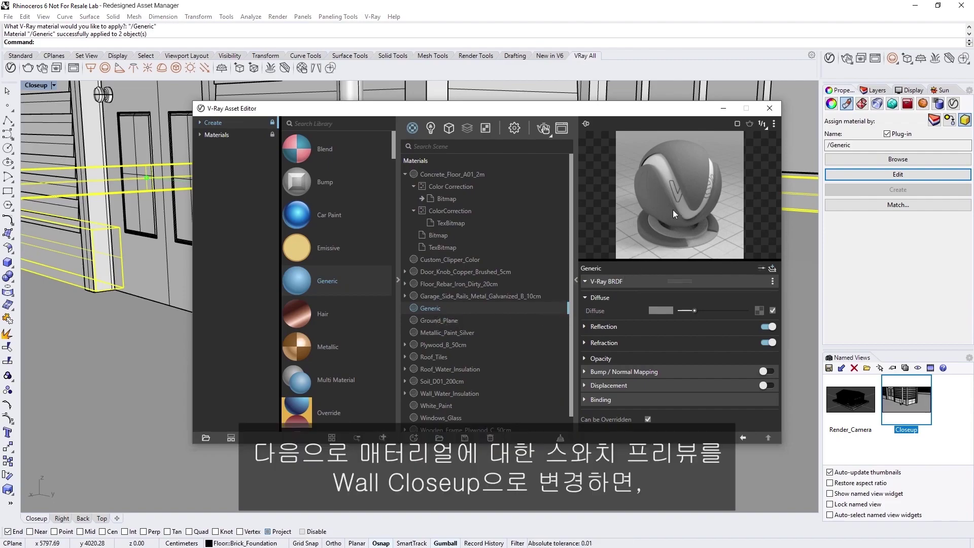
- Preview the Generic material as Wall Closeup and pick Bricks_A_Diff_01 as its diffuse bitmap
{"action": "left_click", "coordinate": [773, 125]}
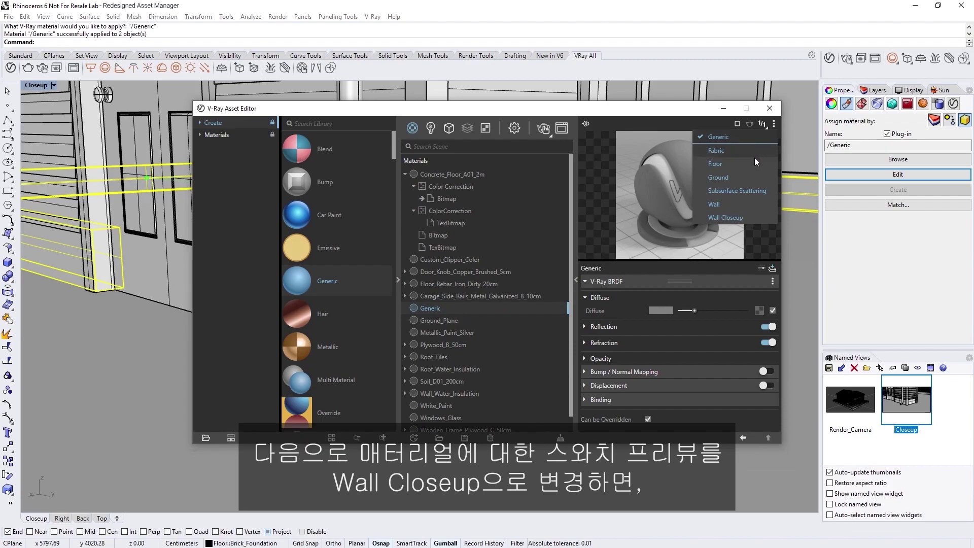
{"action": "left_click", "coordinate": [729, 216]}
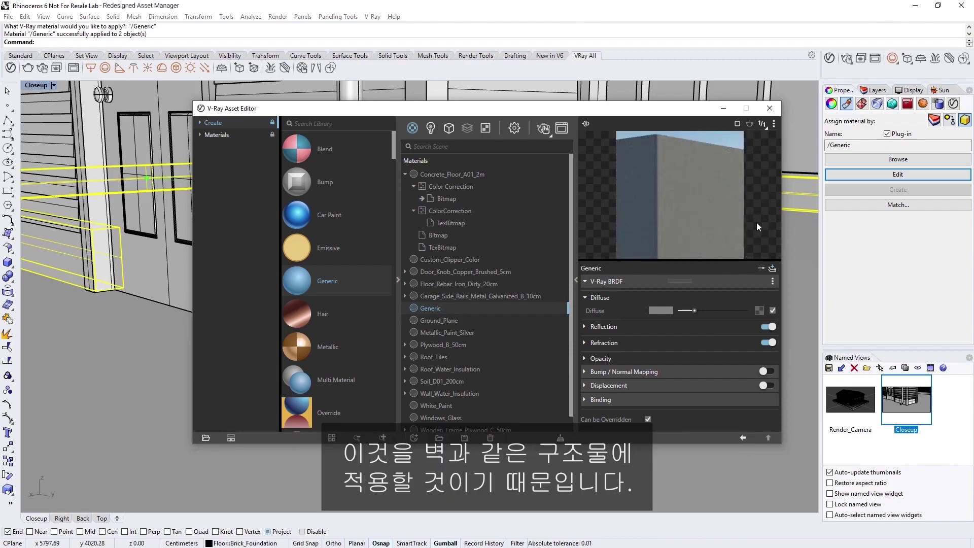
{"action": "left_click", "coordinate": [758, 311]}
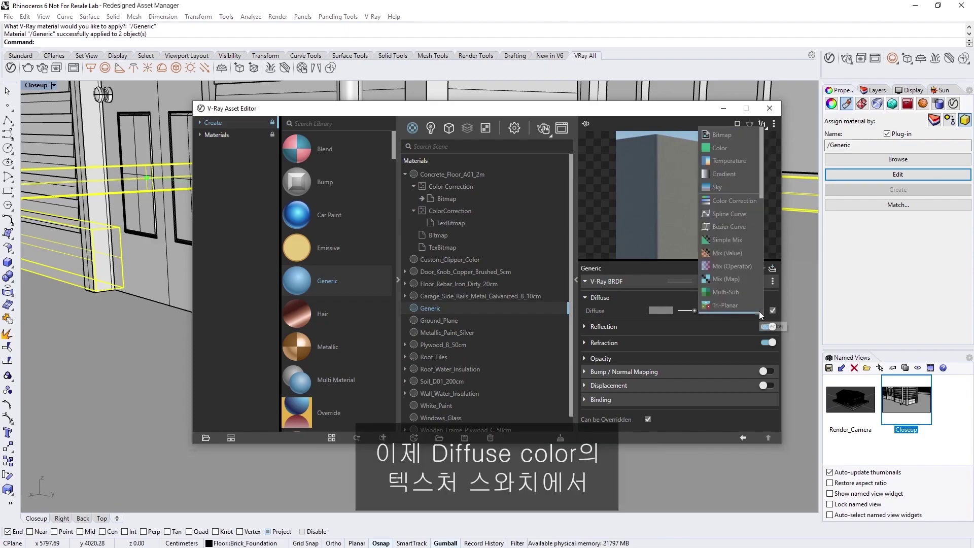
{"action": "left_click", "coordinate": [726, 138]}
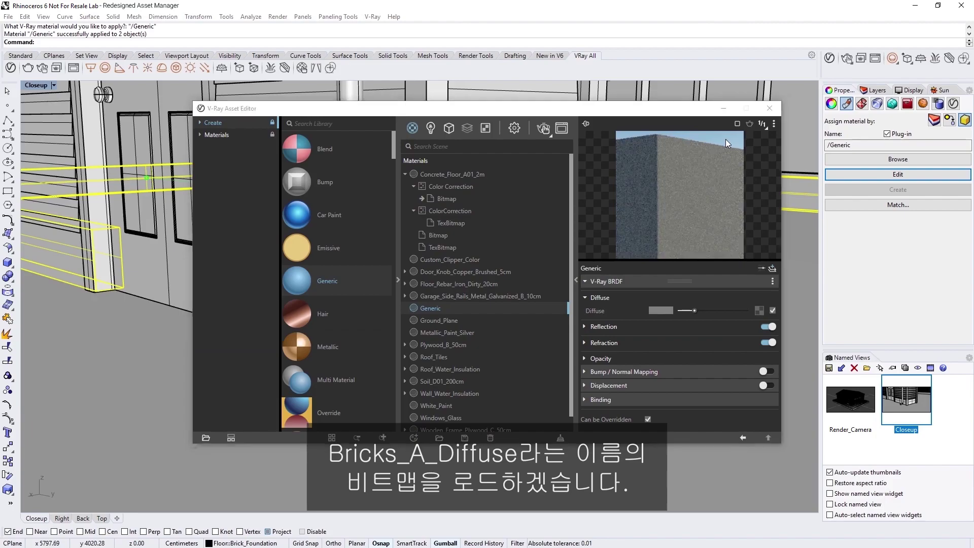
{"action": "left_click", "coordinate": [428, 188]}
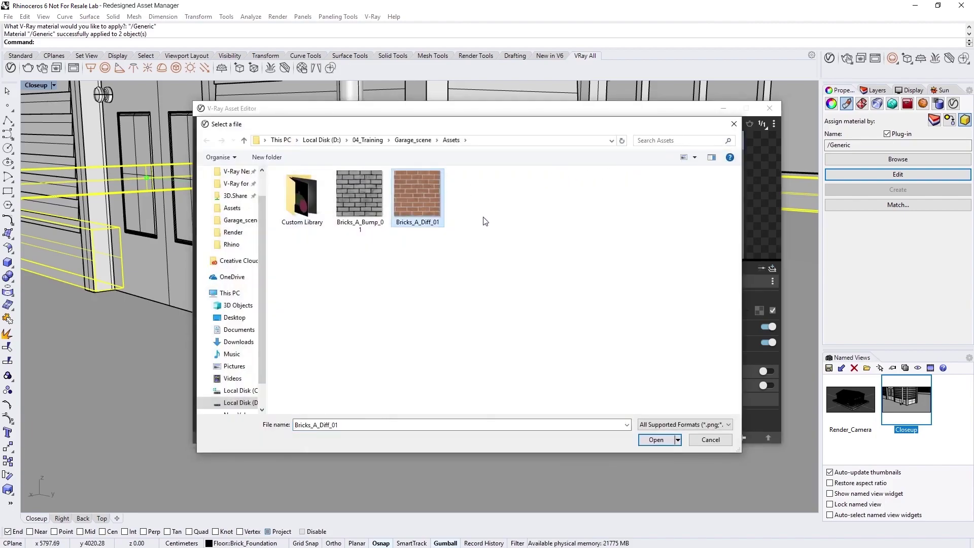
- Load the Bricks_A_Diff_01 bitmap as Generic's diffuse texture, briefly compare with White_Paint
{"action": "left_click", "coordinate": [655, 440]}
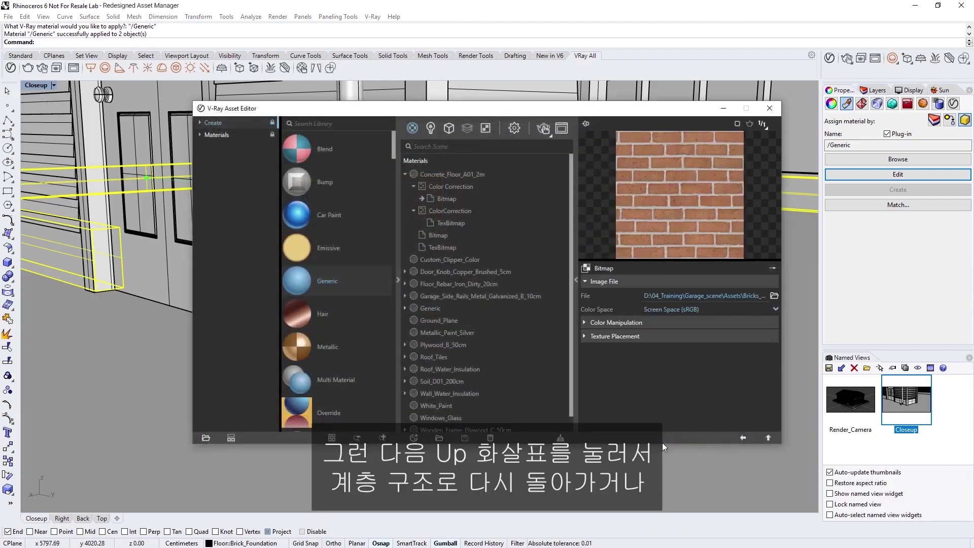
{"action": "left_click", "coordinate": [768, 437]}
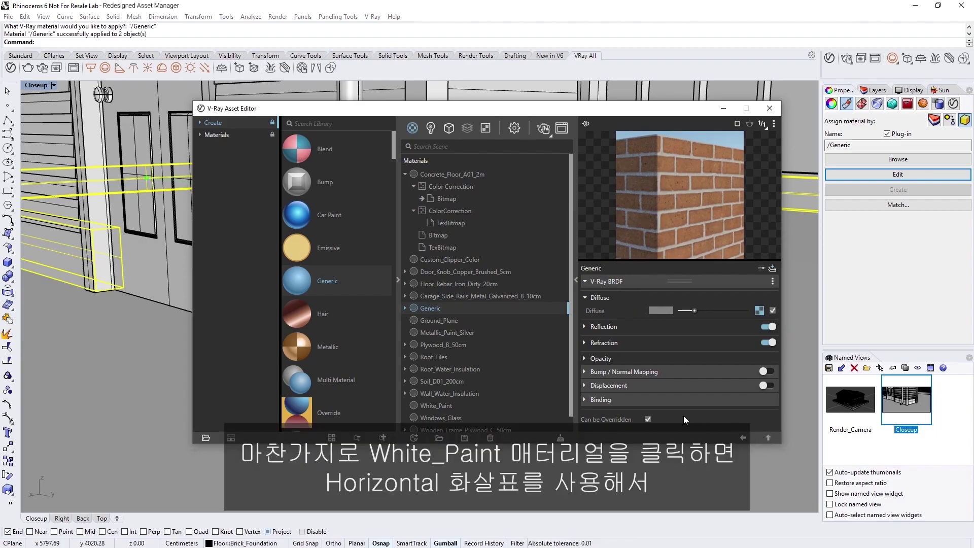
{"action": "left_click", "coordinate": [461, 403]}
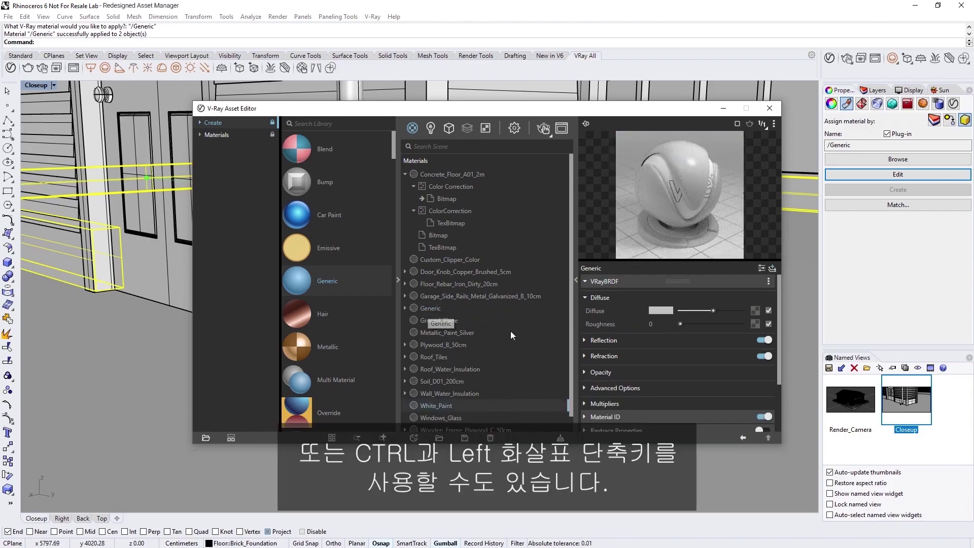
{"action": "left_click", "coordinate": [742, 436]}
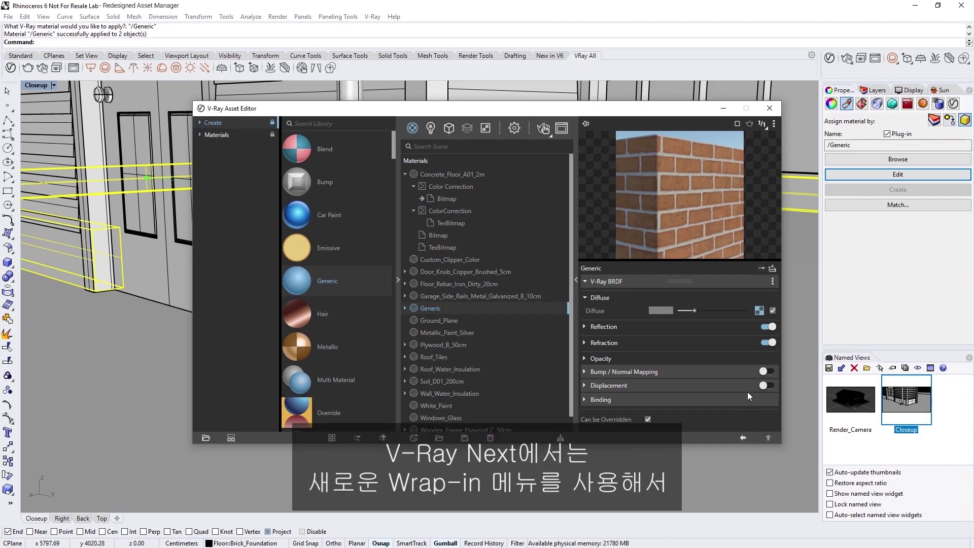
{"action": "right_click", "coordinate": [756, 311]}
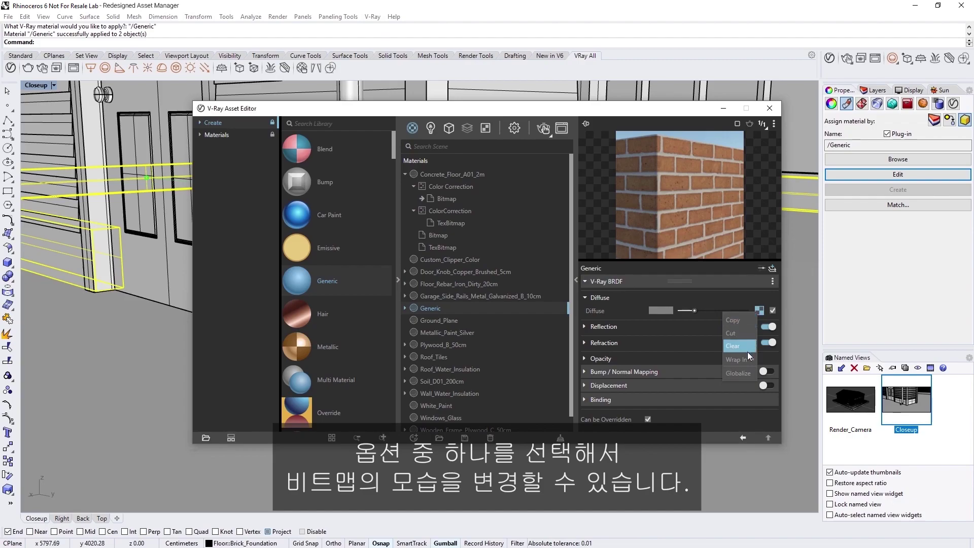
- Wrap the brick diffuse in Color Correction: hue -11.1, saturation -0.91, brightness 0.226, contrast 1.098
{"action": "mouse_move", "coordinate": [744, 361]}
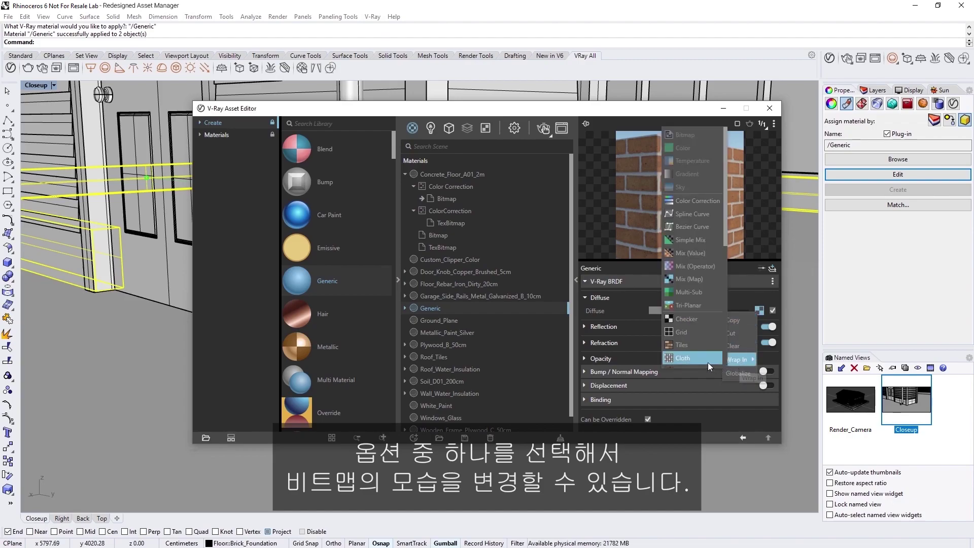
{"action": "left_click", "coordinate": [685, 201]}
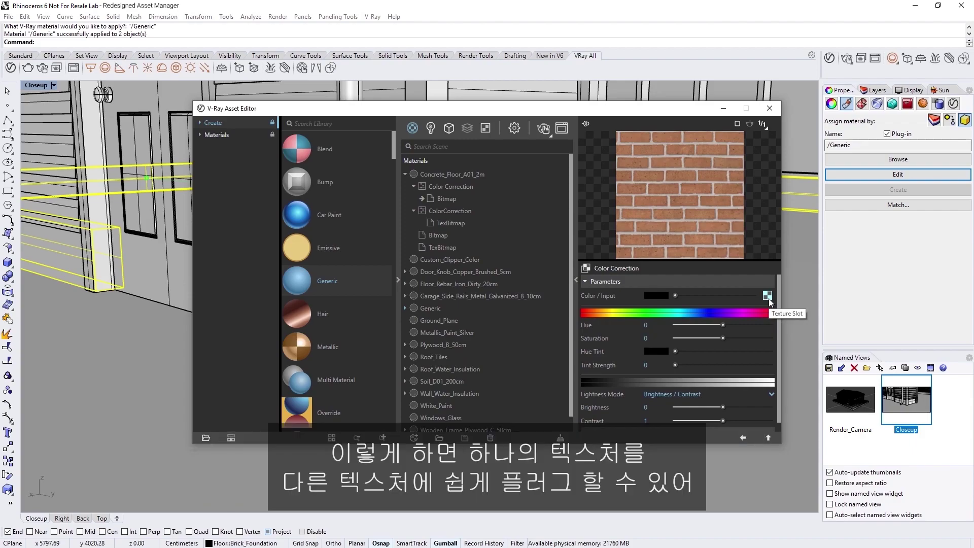
{"action": "left_click_drag", "start_coordinate": [732, 324], "coordinate": [680, 336]}
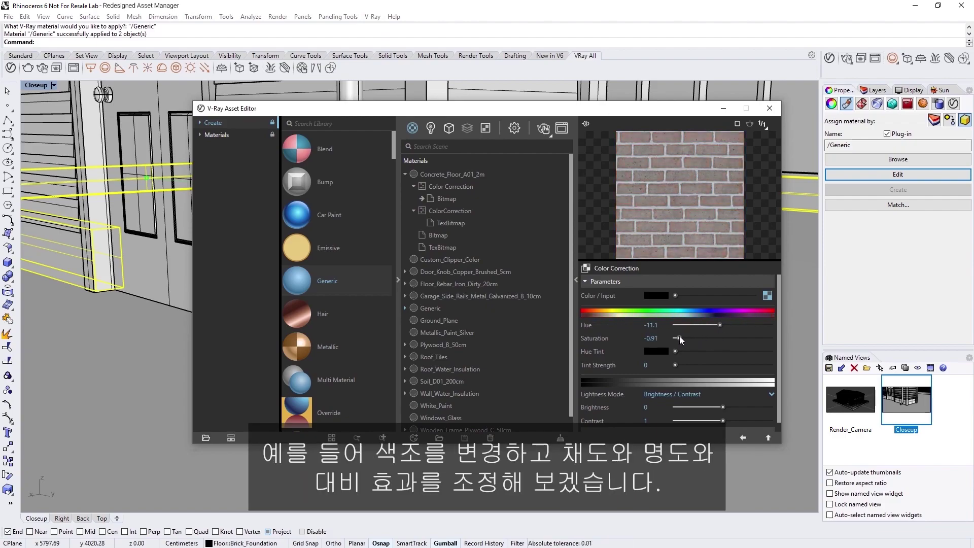
{"action": "mouse_move", "coordinate": [723, 407]}
{"action": "left_mouse_down"}
{"action": "mouse_move", "coordinate": [734, 406]}
{"action": "mouse_move", "coordinate": [727, 421]}
{"action": "left_mouse_up"}
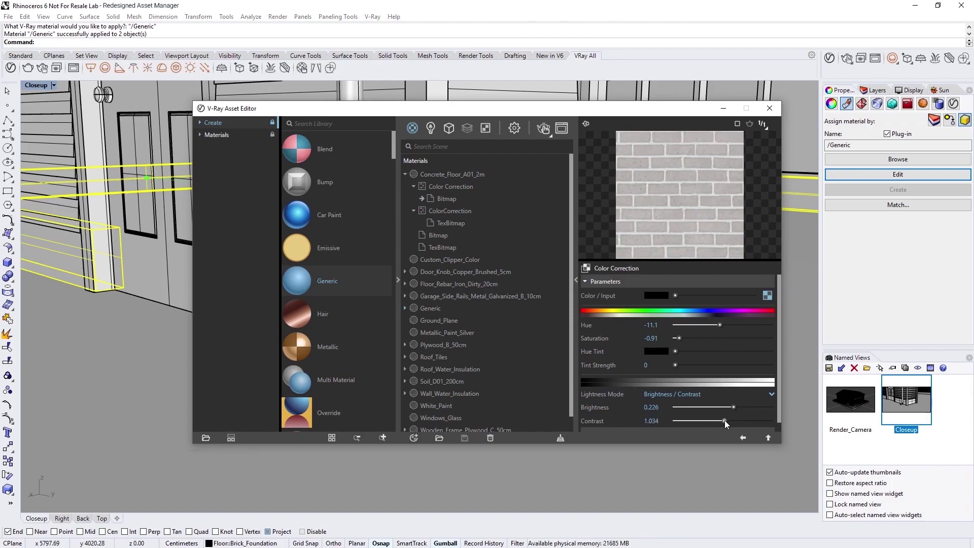
{"action": "left_click", "coordinate": [768, 436]}
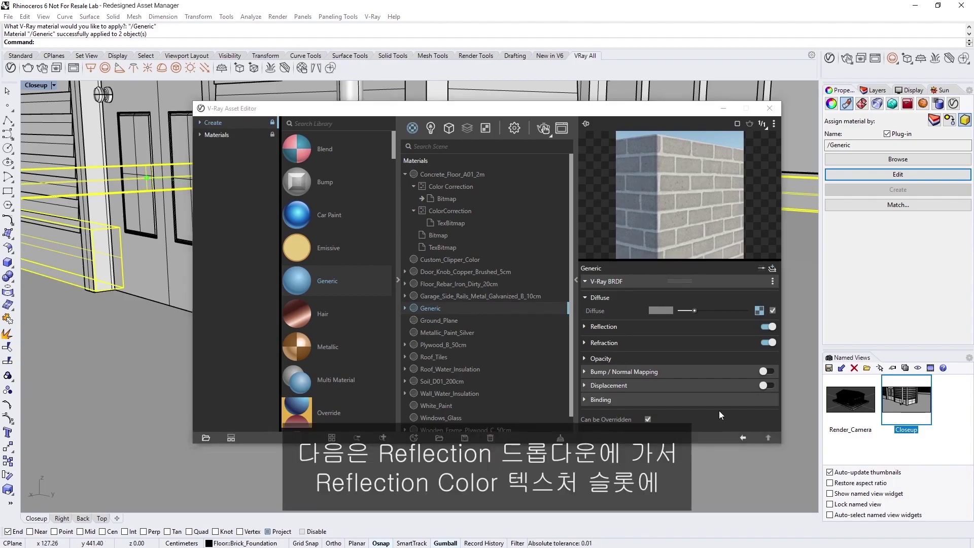
{"action": "left_click", "coordinate": [618, 328]}
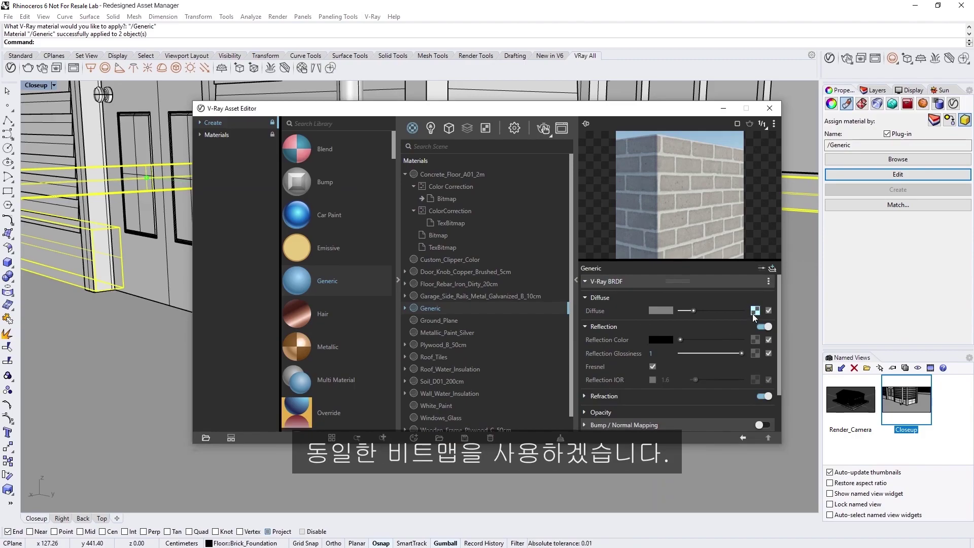
- Paste a brick map copy into Reflection Color at saturation -1, brightness 0.002; glossiness 0.75
{"action": "left_click_drag", "start_coordinate": [754, 310], "coordinate": [753, 339]}
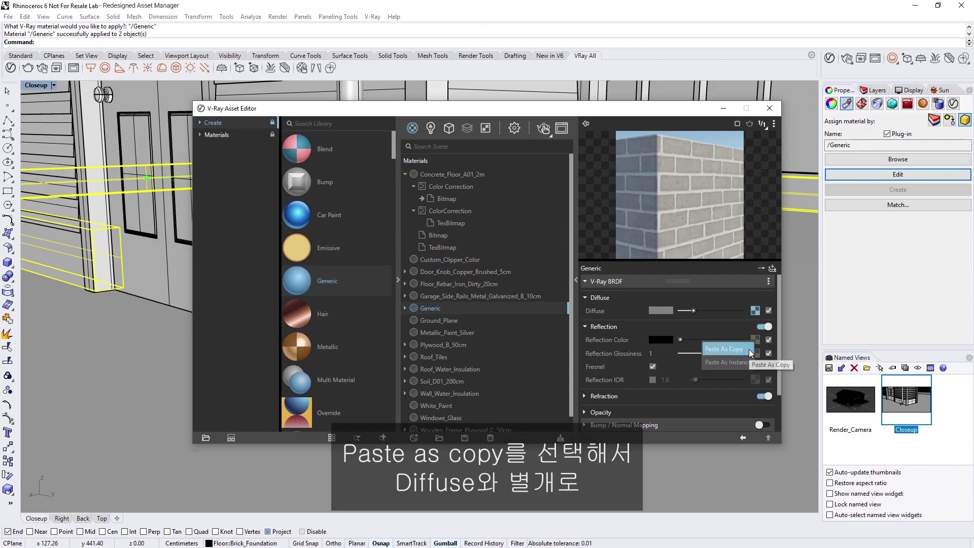
{"action": "left_click", "coordinate": [750, 351]}
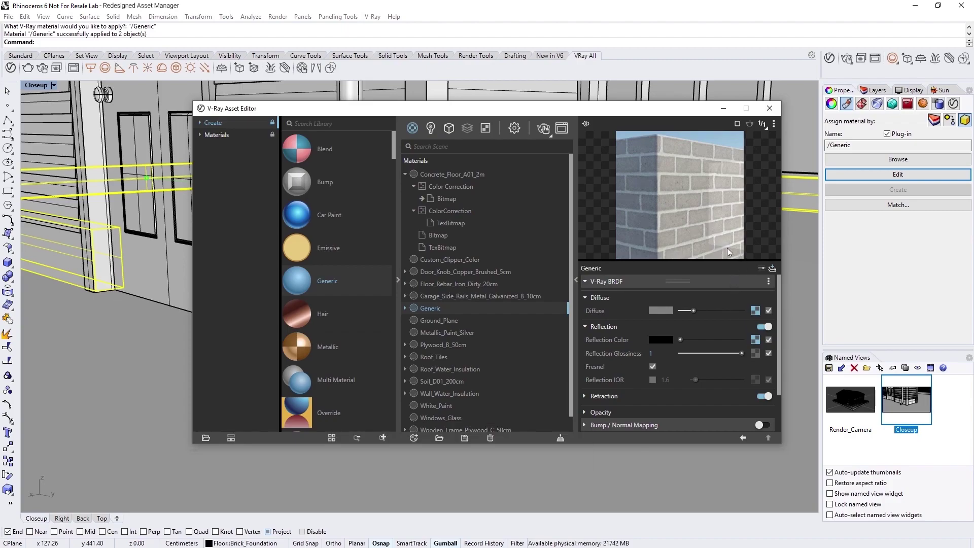
{"action": "left_click", "coordinate": [755, 340]}
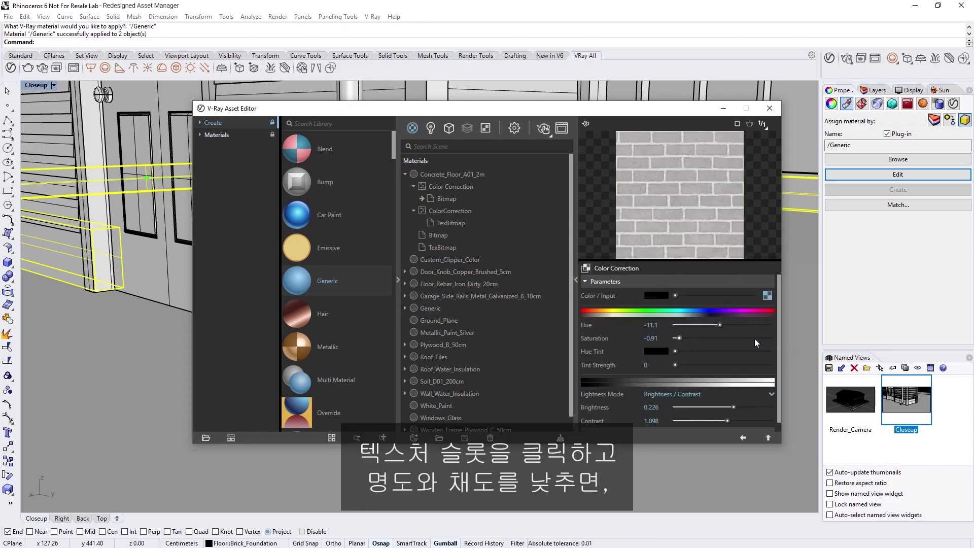
{"action": "left_click_drag", "start_coordinate": [732, 406], "coordinate": [723, 406]}
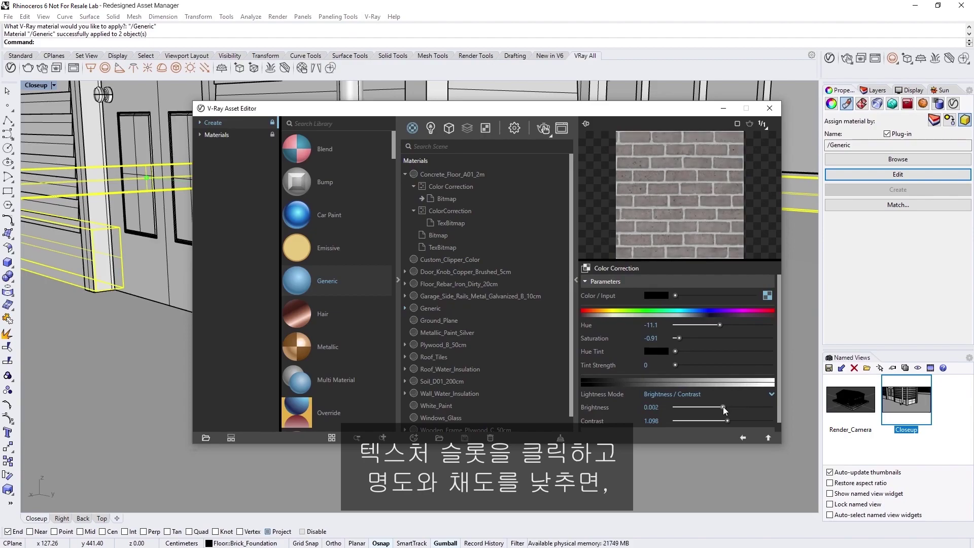
{"action": "left_click_drag", "start_coordinate": [678, 338], "coordinate": [670, 337]}
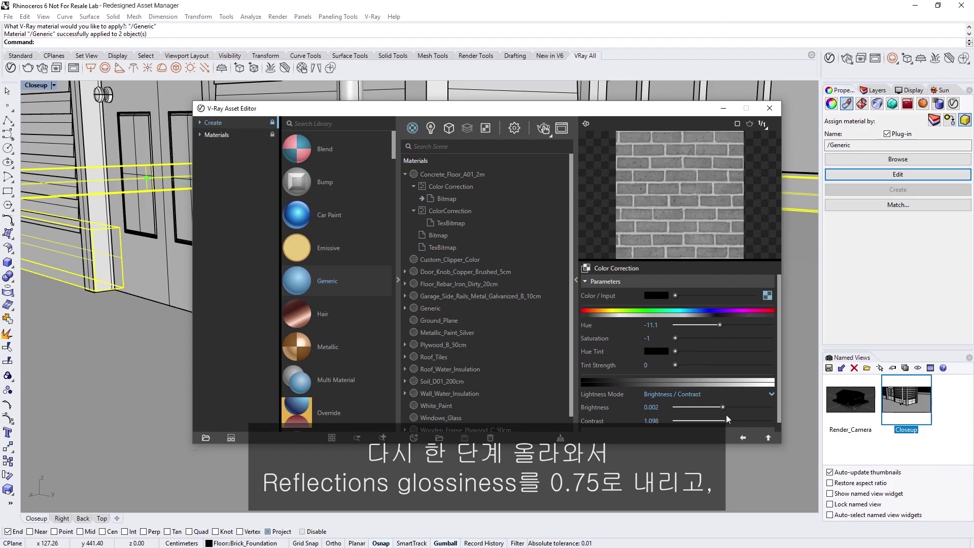
{"action": "left_click", "coordinate": [766, 437]}
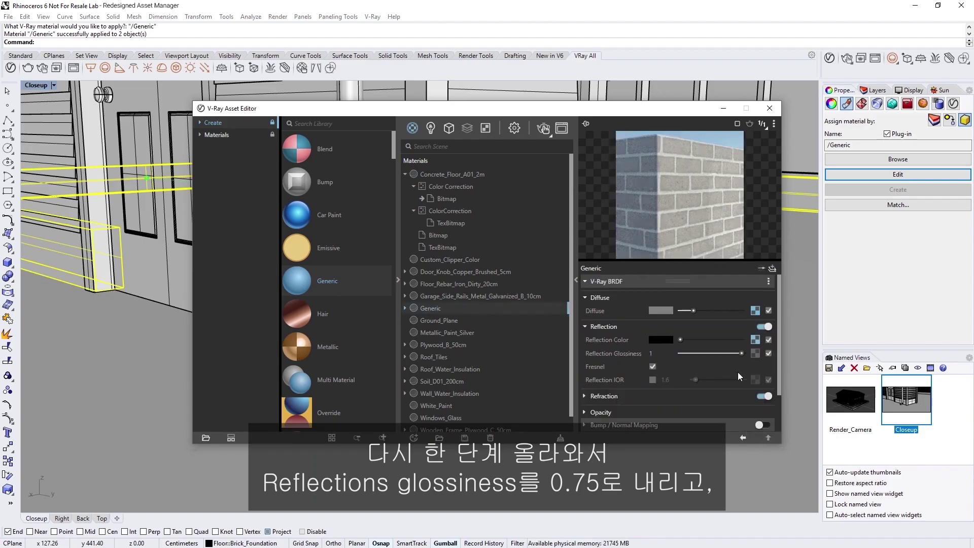
{"action": "left_click_drag", "start_coordinate": [738, 352], "coordinate": [726, 352]}
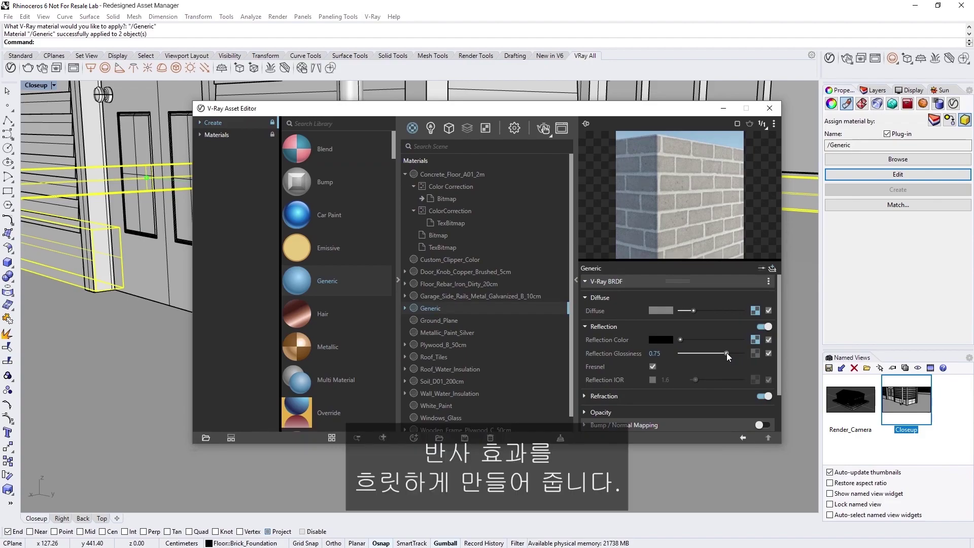
{"action": "left_click_drag", "start_coordinate": [776, 369], "coordinate": [777, 399]}
- Turn on bump mapping using a pasted copy of the brick Bitmap at bump amount 1.46
{"action": "left_click", "coordinate": [763, 380]}
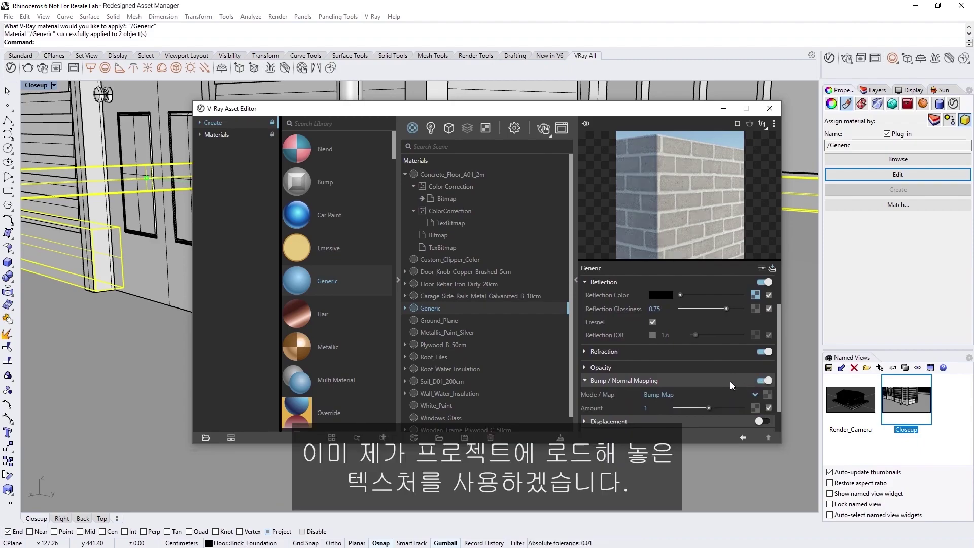
{"action": "scroll", "coordinate": [729, 381], "scroll_direction": "down", "scroll_amount": 1}
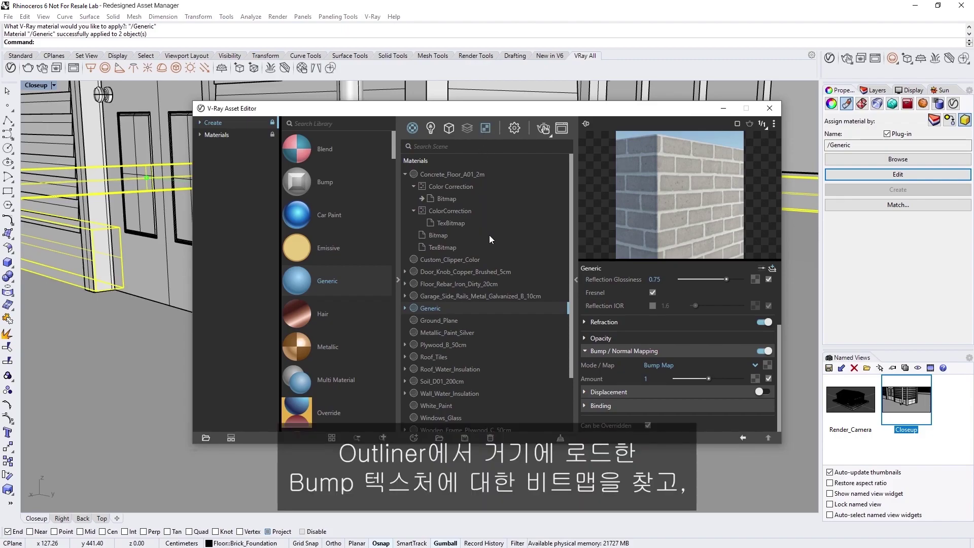
{"action": "scroll", "coordinate": [507, 278], "scroll_direction": "down", "scroll_amount": 3}
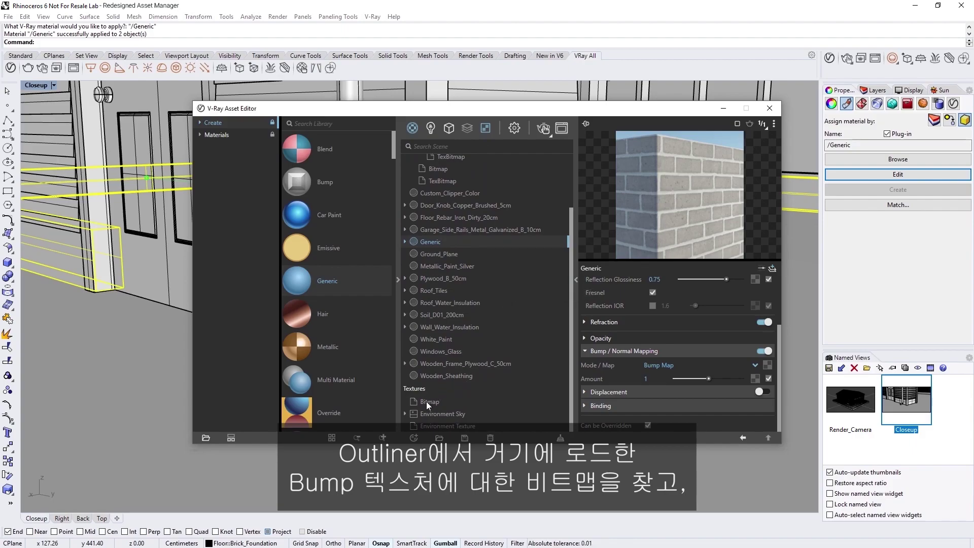
{"action": "left_click_drag", "start_coordinate": [430, 401], "coordinate": [768, 362]}
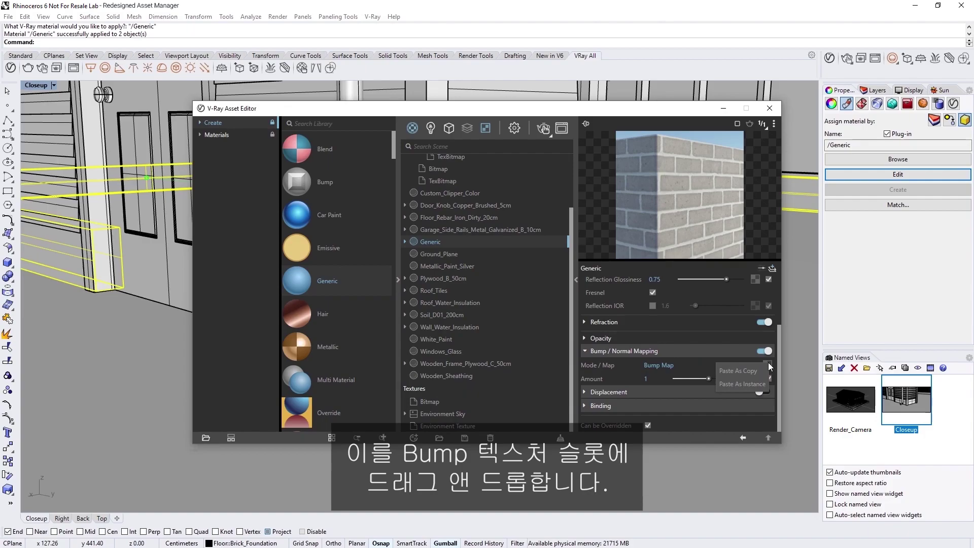
{"action": "left_click", "coordinate": [757, 370]}
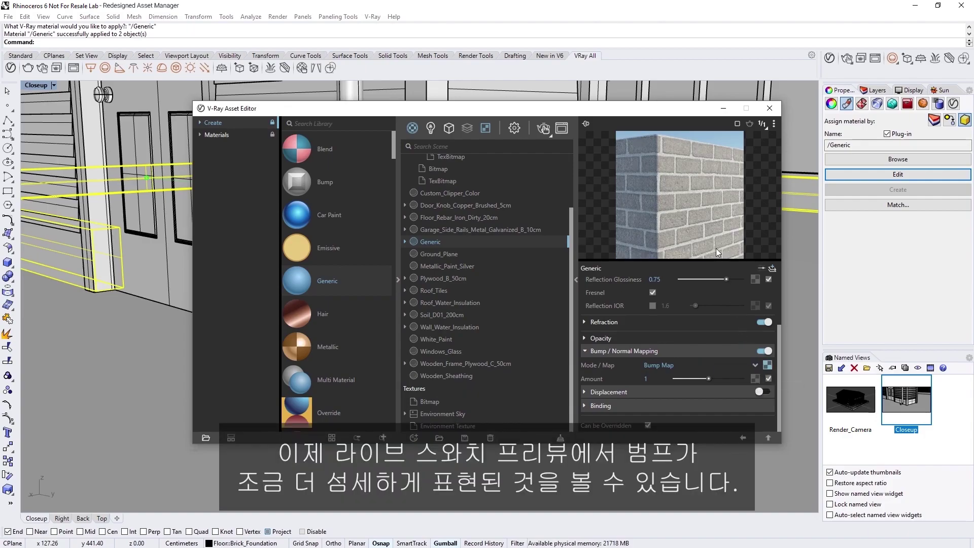
{"action": "left_click", "coordinate": [767, 365]}
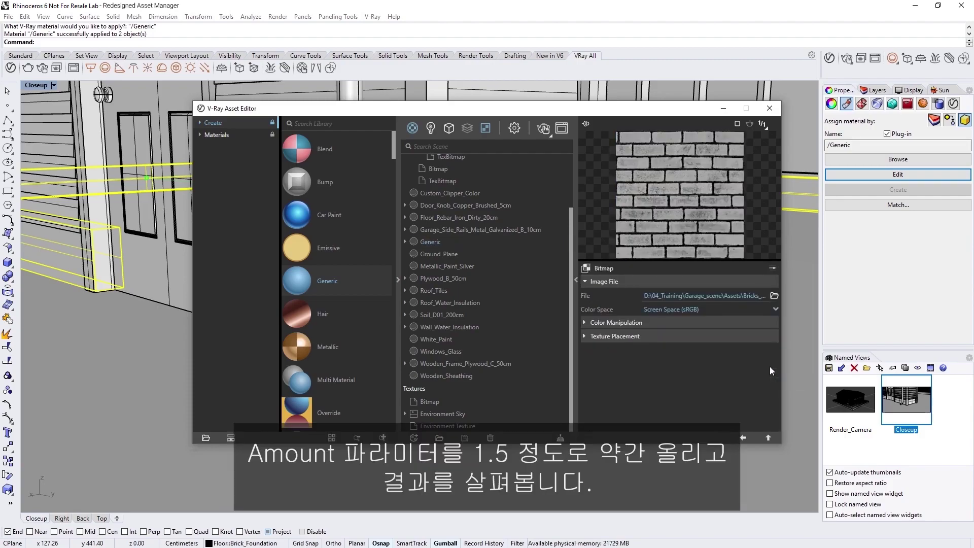
{"action": "left_click", "coordinate": [768, 437]}
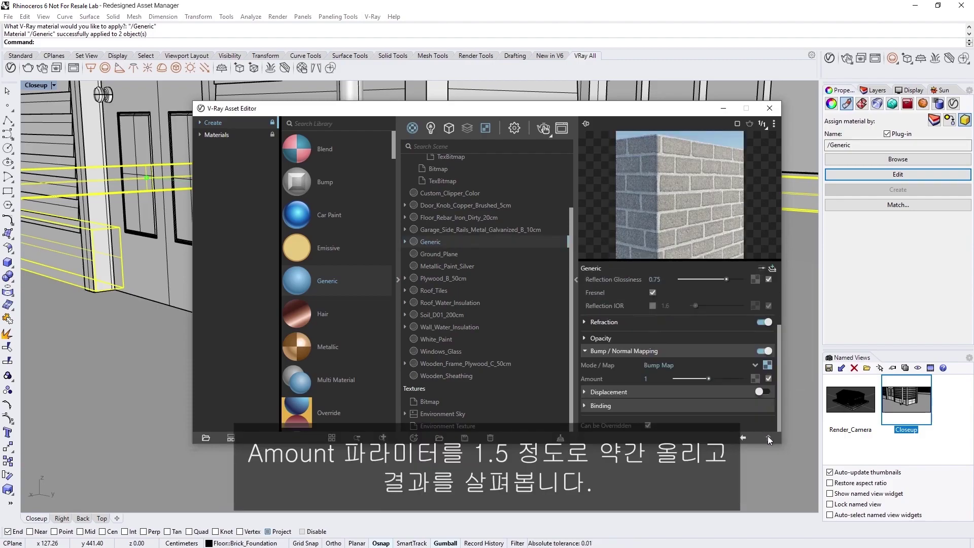
{"action": "left_click_drag", "start_coordinate": [713, 379], "coordinate": [723, 378]}
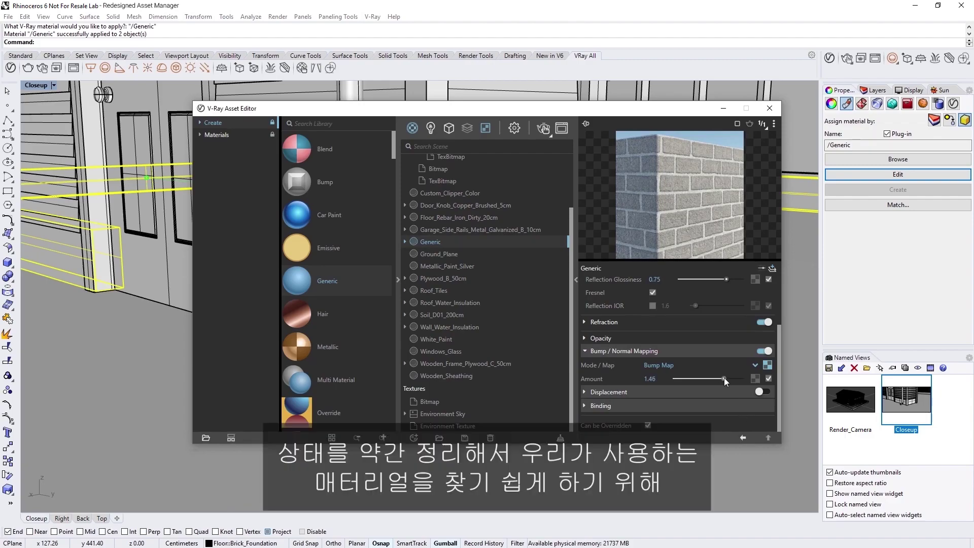
- Rename the Generic material to Bricks and expand its texture tree
{"action": "left_click", "coordinate": [439, 241]}
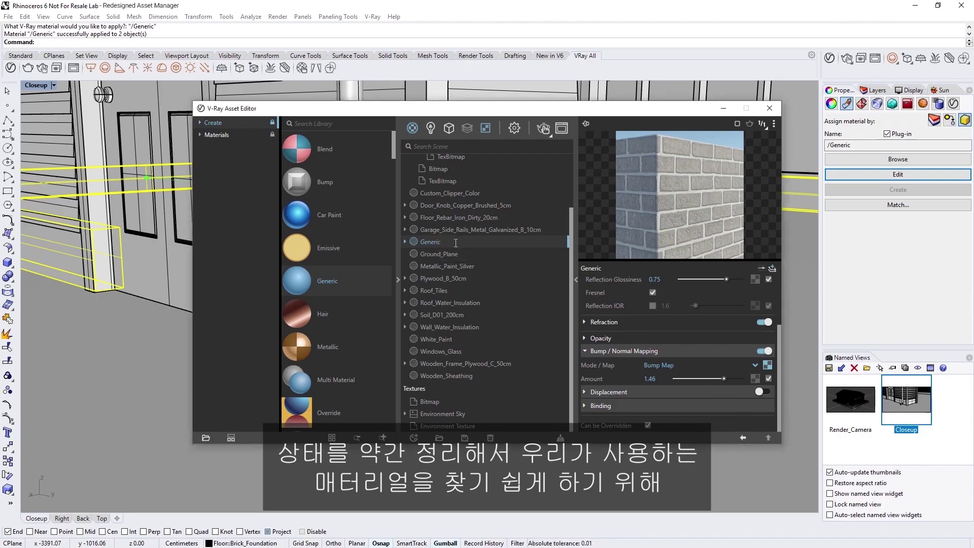
{"action": "double_click", "coordinate": [455, 242]}
{"action": "left_click", "coordinate": [455, 242]}
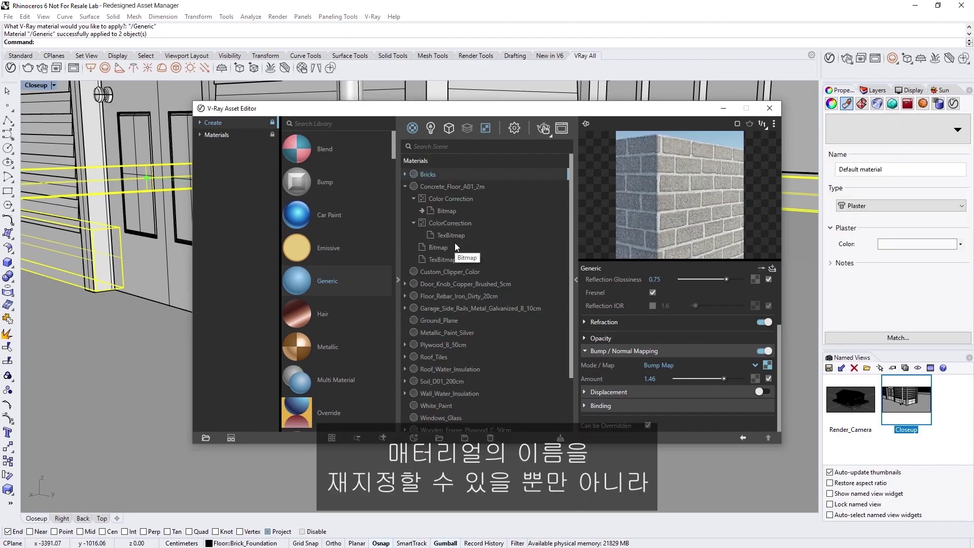
{"action": "left_click", "coordinate": [405, 186]}
{"action": "left_click", "coordinate": [405, 174]}
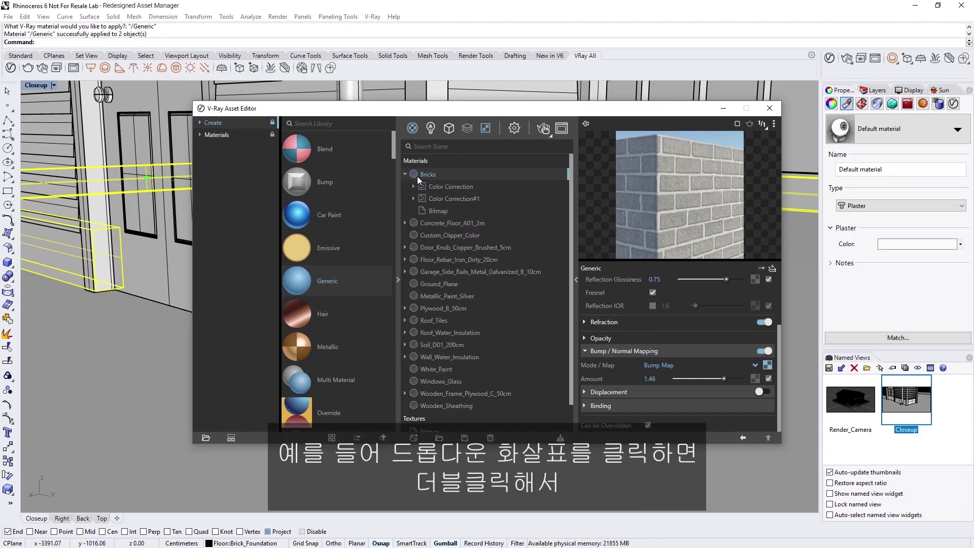
- Rename the two colour correction textures to CC_Diffuse and CC_Reflections
{"action": "left_click", "coordinate": [456, 198]}
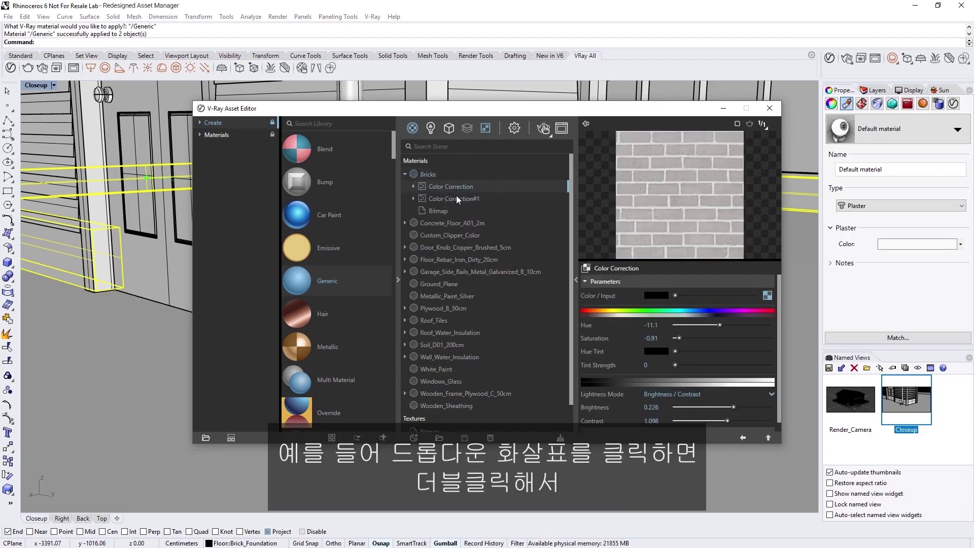
{"action": "left_click", "coordinate": [440, 210]}
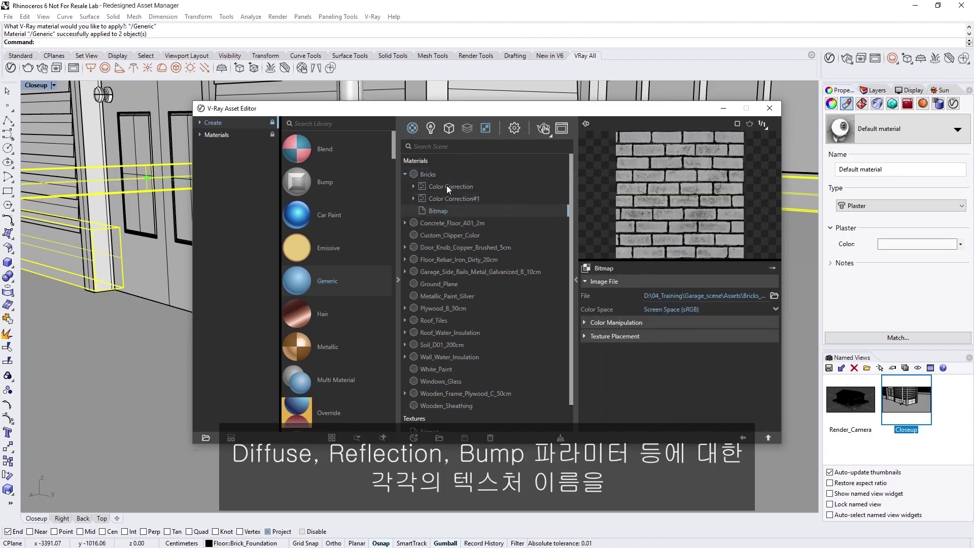
{"action": "left_click", "coordinate": [447, 186]}
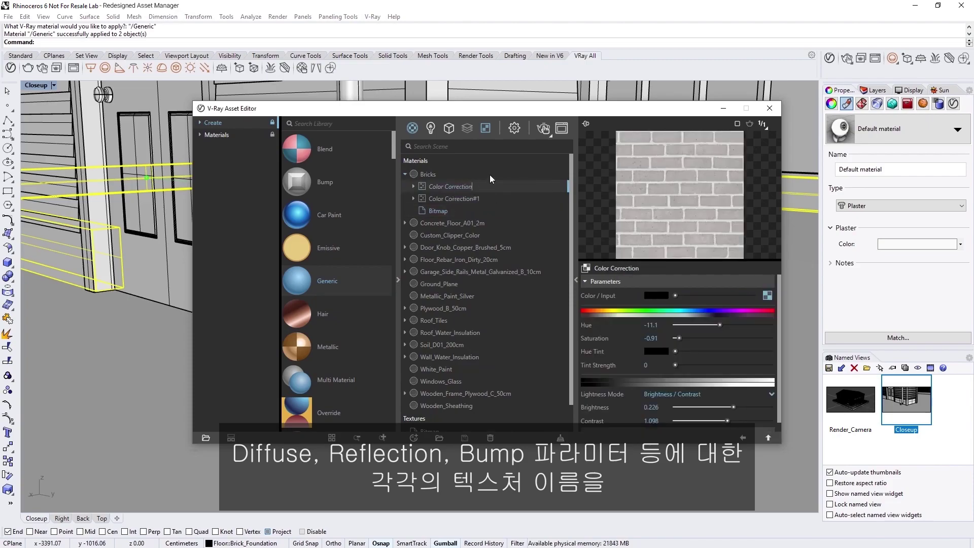
{"action": "type", "text": "CC_Diffuse"}
{"action": "key", "text": "Return"}
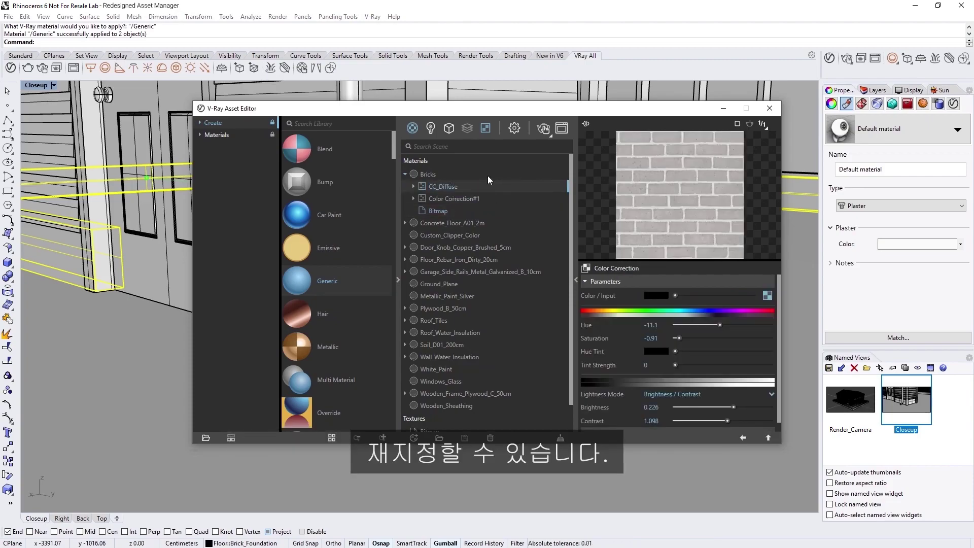
{"action": "double_click", "coordinate": [476, 197]}
{"action": "type", "text": "CC_Reflections"}
{"action": "key", "text": "Return"}
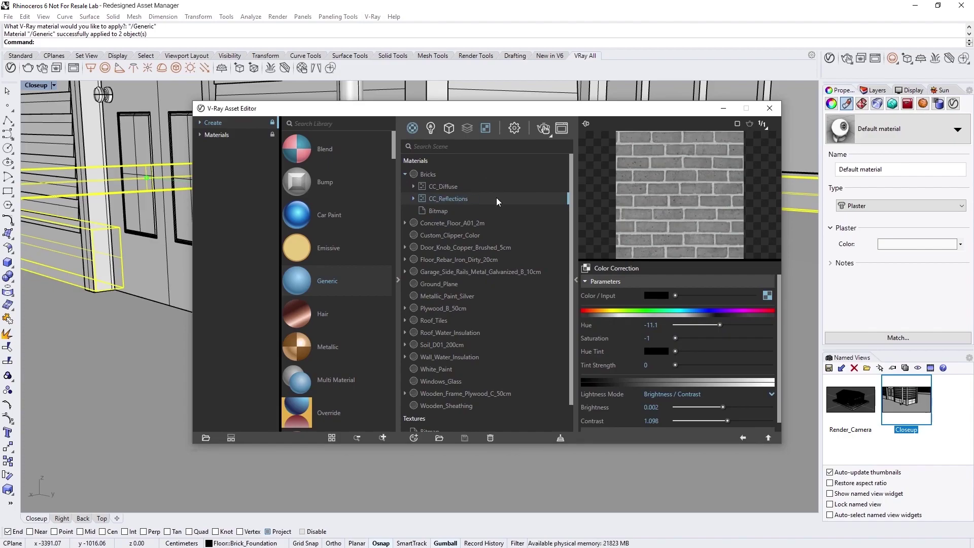
- Rename the Bitmap texture to Bump
{"action": "left_click", "coordinate": [443, 211]}
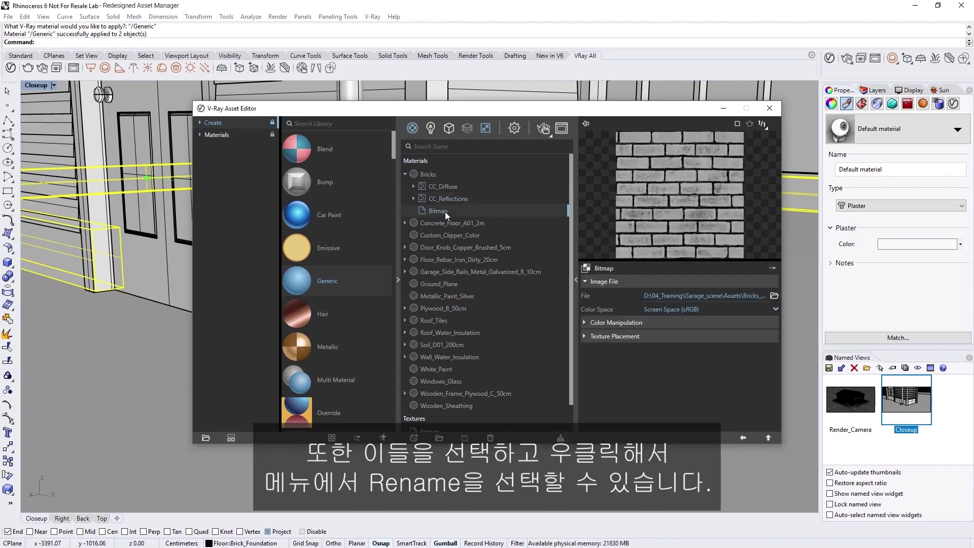
{"action": "right_click", "coordinate": [445, 212]}
{"action": "left_click", "coordinate": [459, 233]}
{"action": "type", "text": "Bump"}
{"action": "key", "text": "Return"}
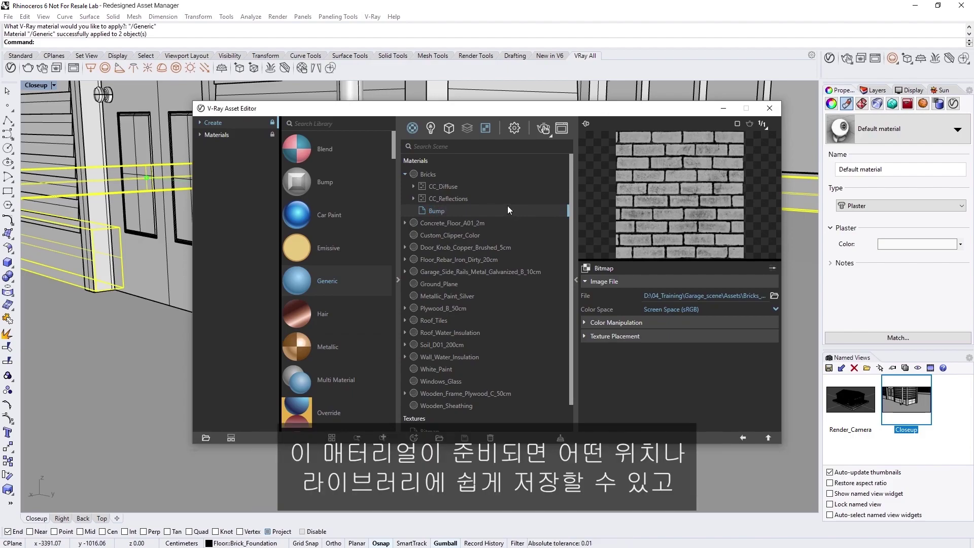
- Save the Bricks material as a 'Bricks' asset file in the Custom Library folder
{"action": "left_click", "coordinate": [419, 173]}
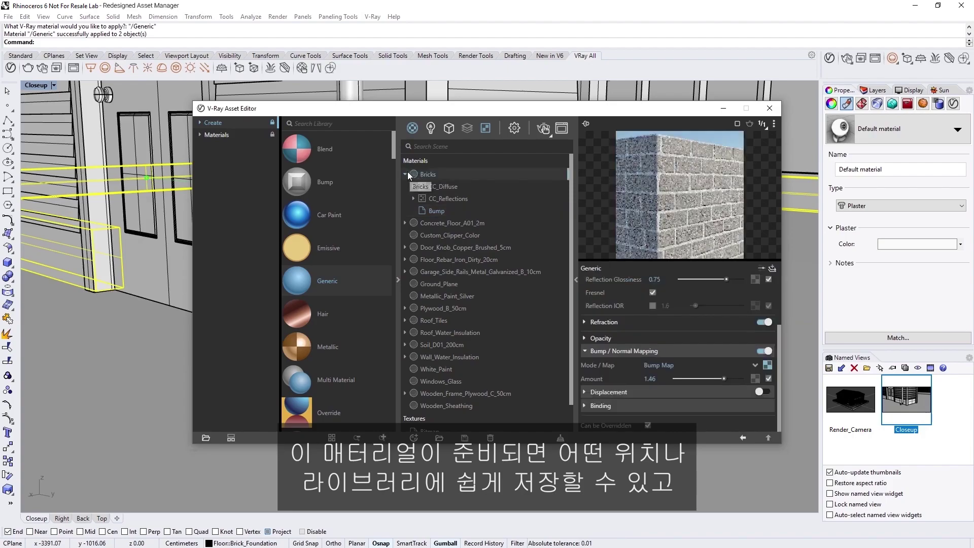
{"action": "left_click", "coordinate": [406, 172]}
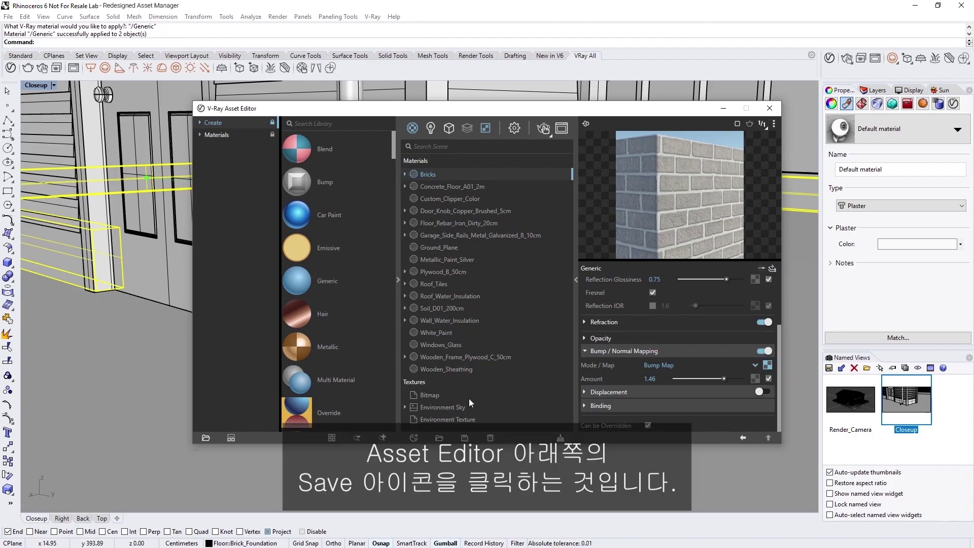
{"action": "left_click", "coordinate": [464, 438]}
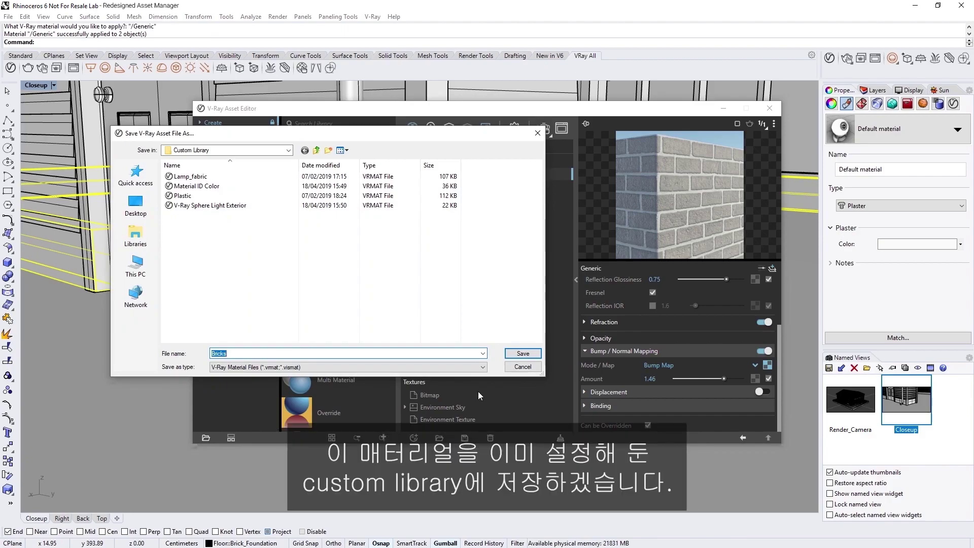
{"action": "left_click", "coordinate": [509, 358]}
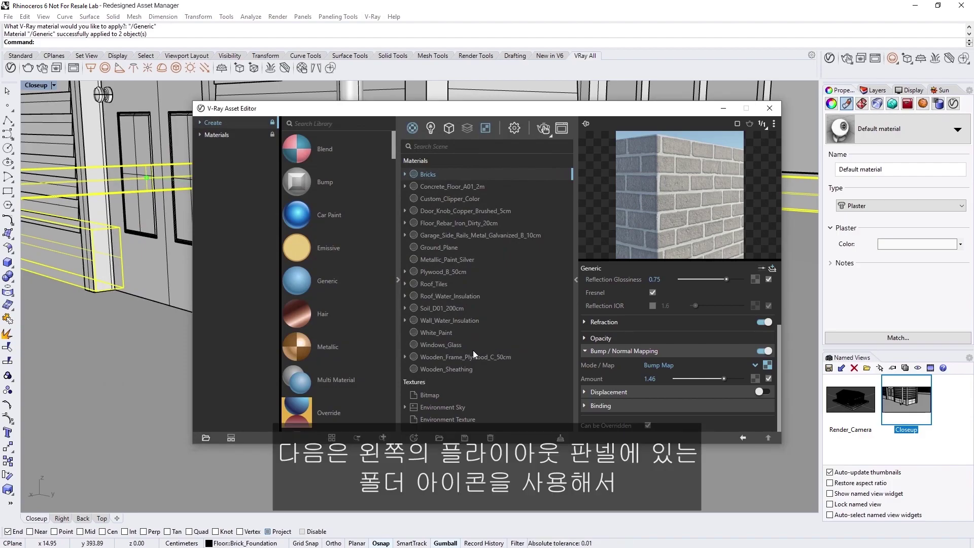
- Load the Custom Library folder as an asset library in the library panel
{"action": "left_click", "coordinate": [205, 438]}
{"action": "left_click", "coordinate": [303, 200]}
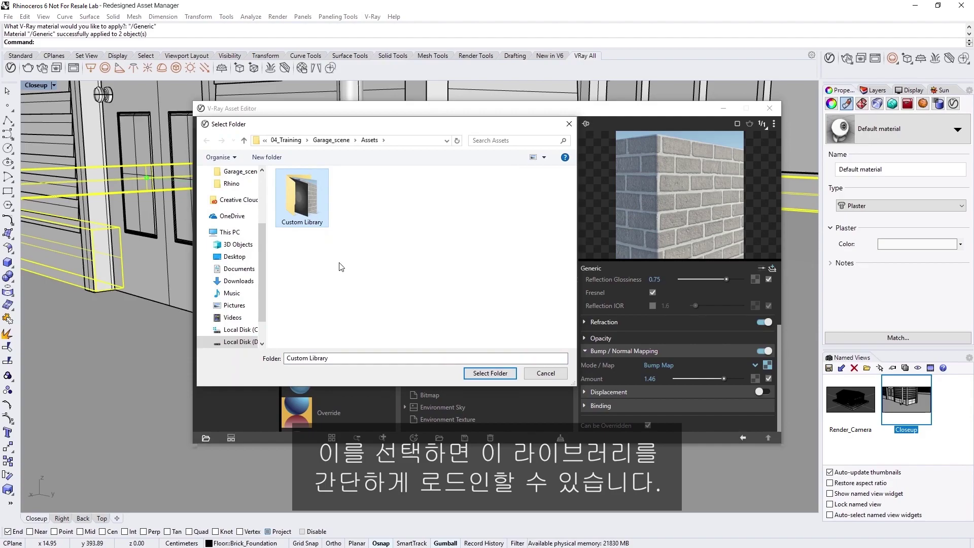
{"action": "left_click", "coordinate": [470, 372]}
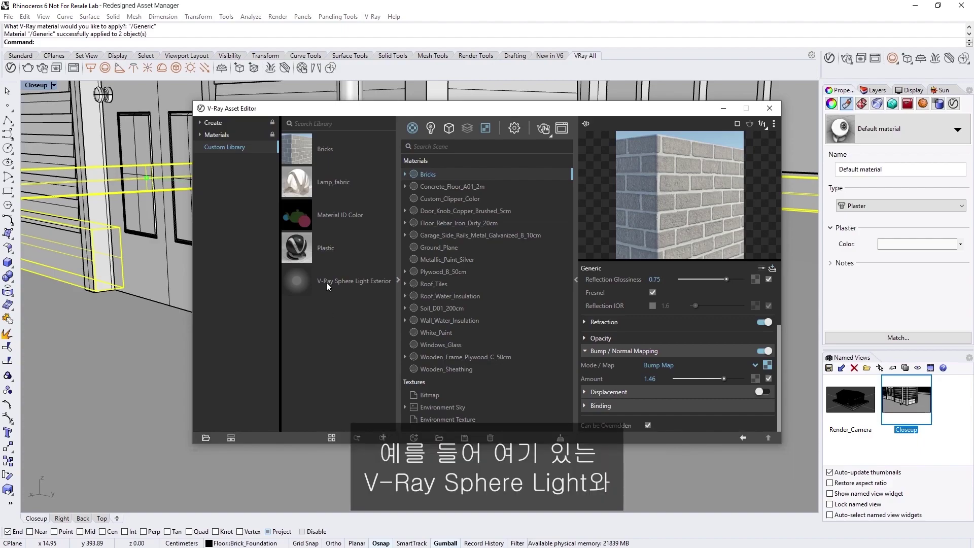
- Add V-Ray Sphere Light Exterior and Material ID Color from Custom Library to the scene
{"action": "left_click_drag", "start_coordinate": [327, 282], "coordinate": [448, 290]}
{"action": "scroll", "coordinate": [449, 294], "scroll_direction": "down", "scroll_amount": 2}
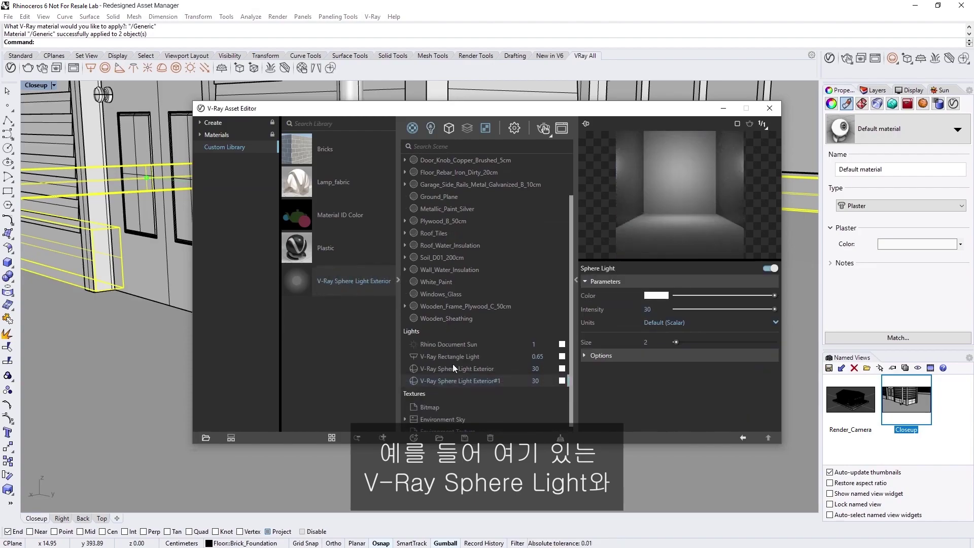
{"action": "left_click_drag", "start_coordinate": [327, 217], "coordinate": [461, 242]}
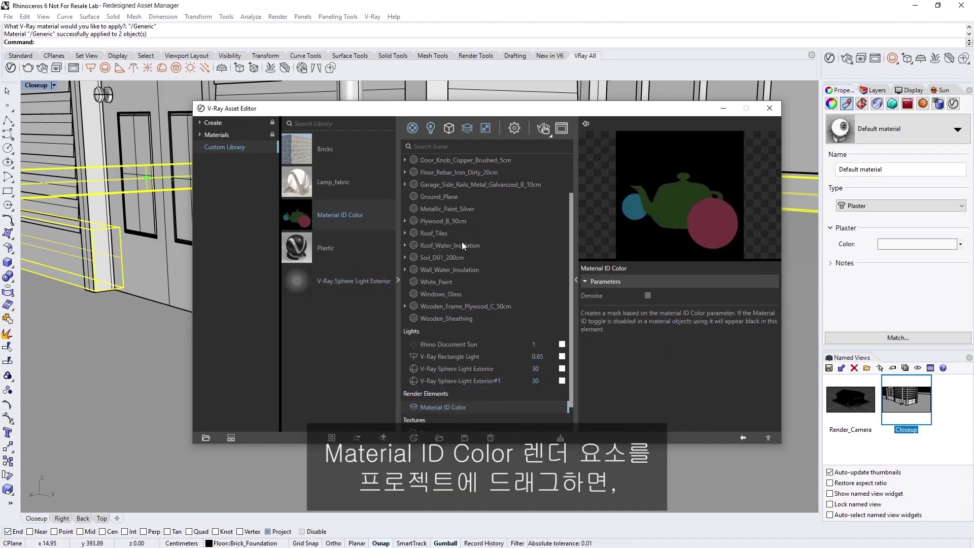
{"action": "scroll", "coordinate": [460, 321], "scroll_direction": "up", "scroll_amount": 3}
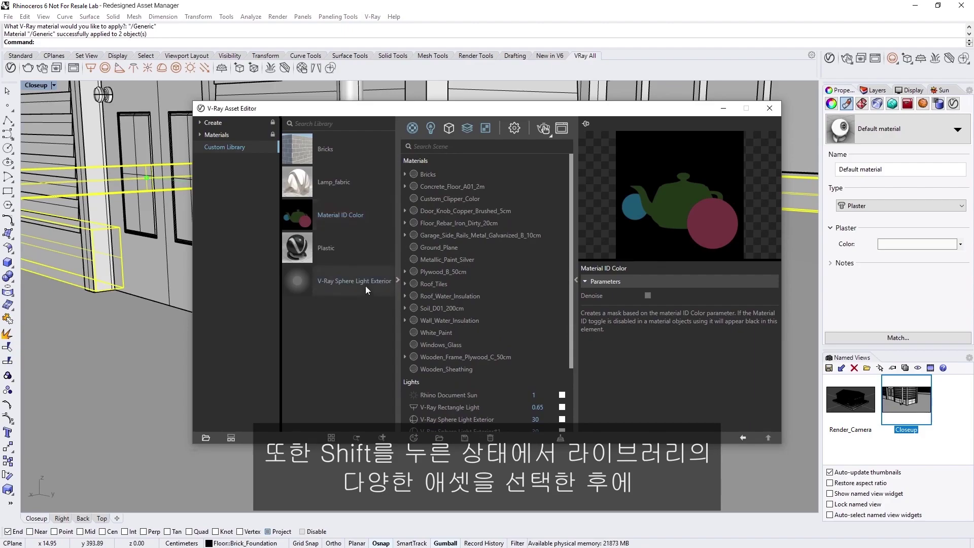
{"action": "left_click", "coordinate": [352, 148], "text": "shift"}
{"action": "right_click", "coordinate": [352, 147]}
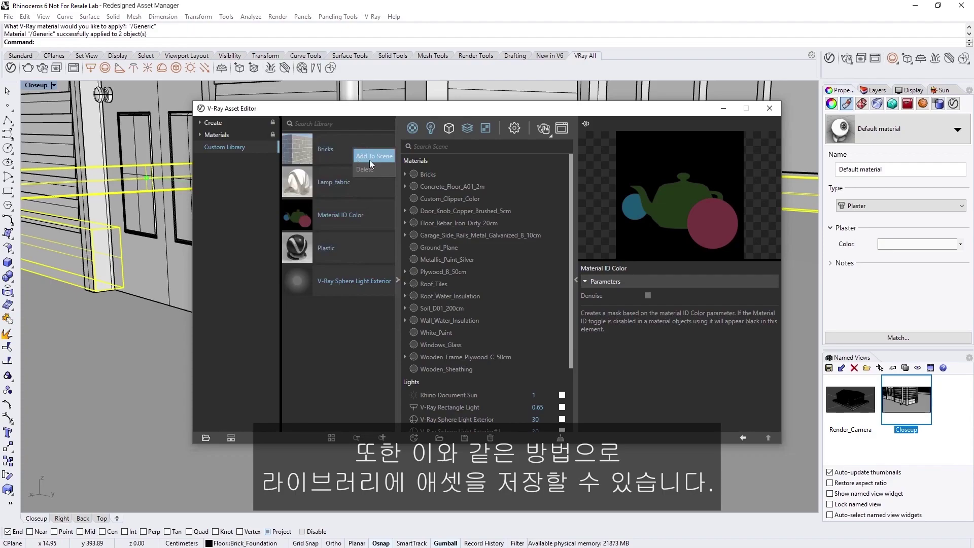
{"action": "left_click", "coordinate": [370, 157]}
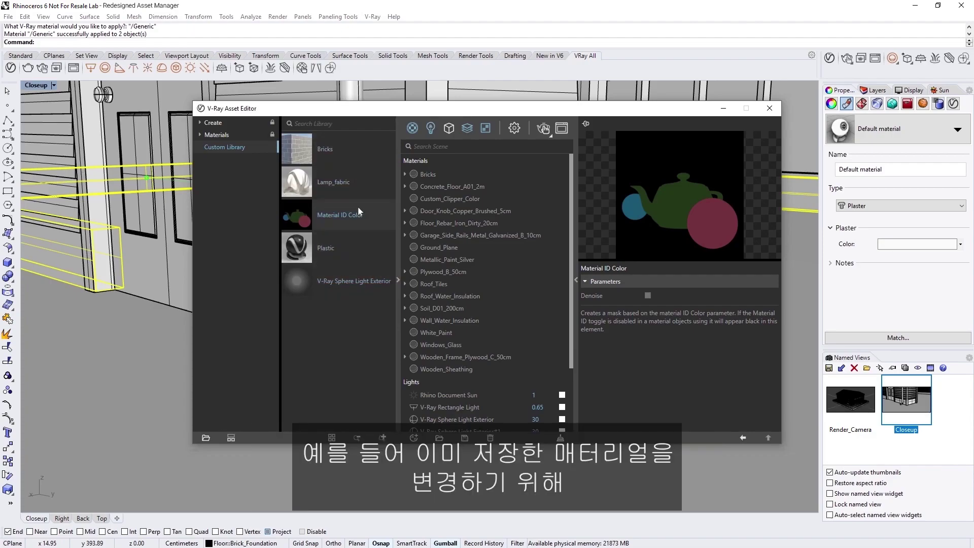
- Set Bricks reflection glossiness to 0.8 and replace the library's Bricks with this version
{"action": "left_click", "coordinate": [427, 174]}
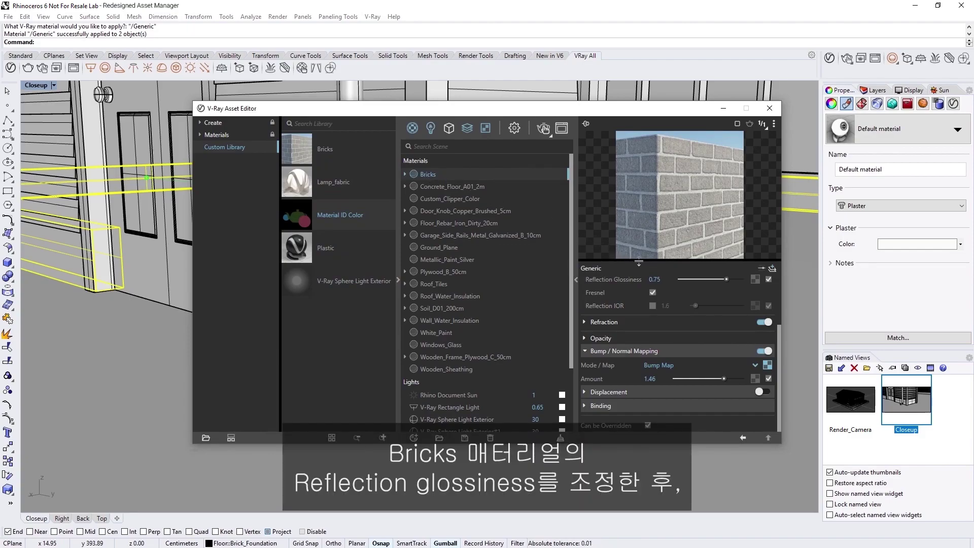
{"action": "left_click_drag", "start_coordinate": [726, 277], "coordinate": [729, 278]}
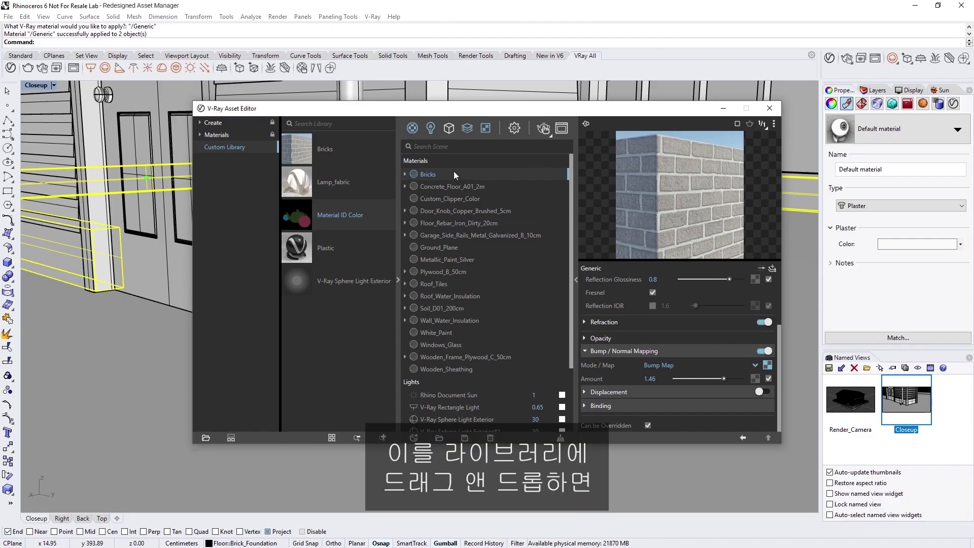
{"action": "left_click_drag", "start_coordinate": [454, 171], "coordinate": [374, 177]}
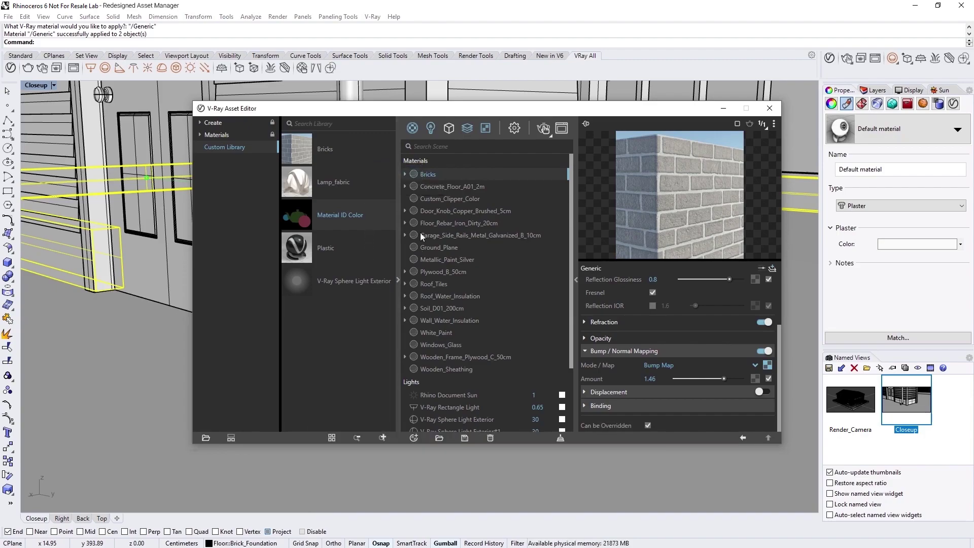
- Refresh the Custom Library contents and hide the asset library panel
{"action": "right_click", "coordinate": [424, 174]}
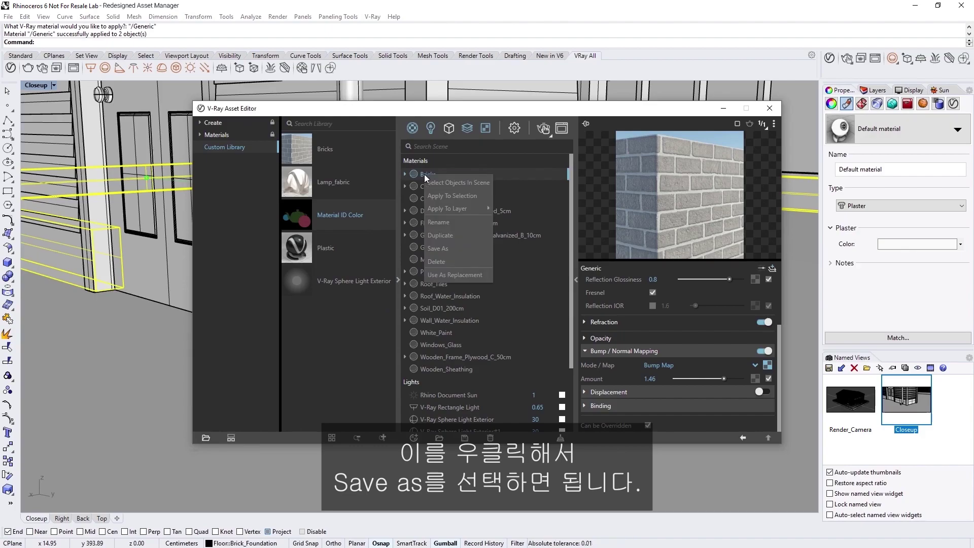
{"action": "left_click", "coordinate": [448, 249]}
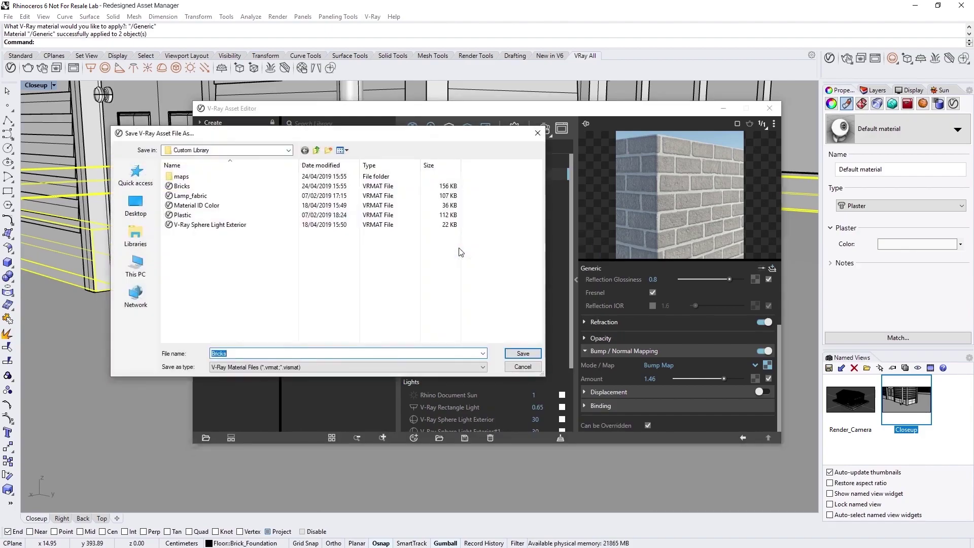
{"action": "left_click", "coordinate": [514, 367]}
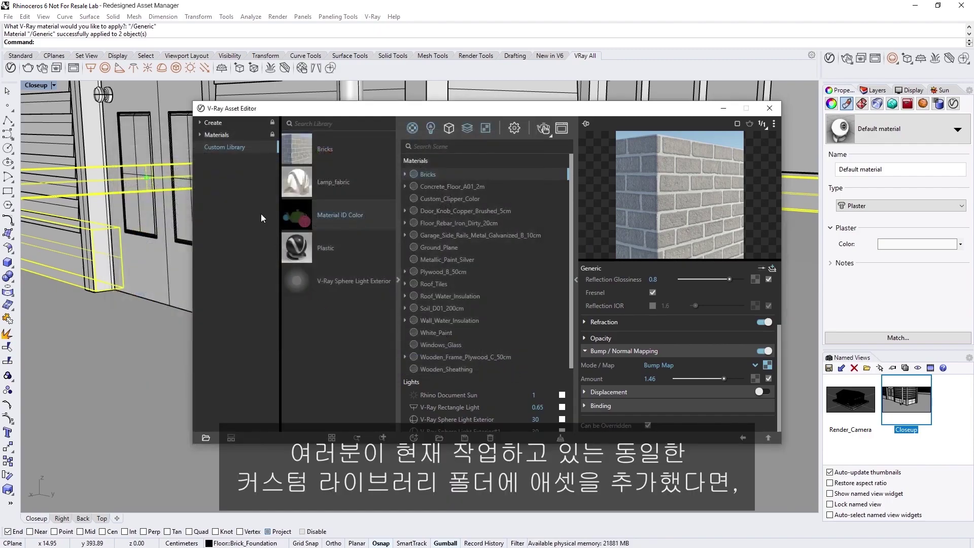
{"action": "right_click", "coordinate": [236, 148]}
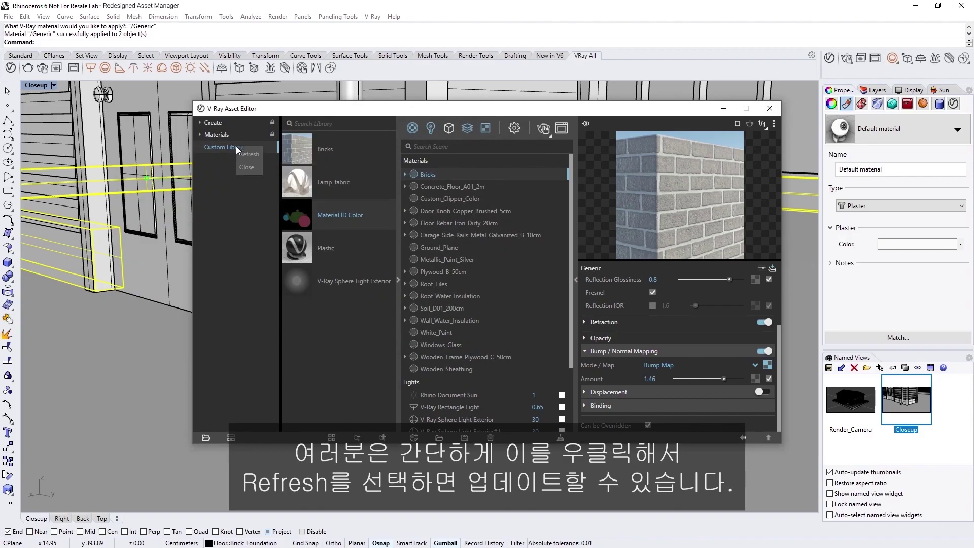
{"action": "left_click", "coordinate": [250, 154]}
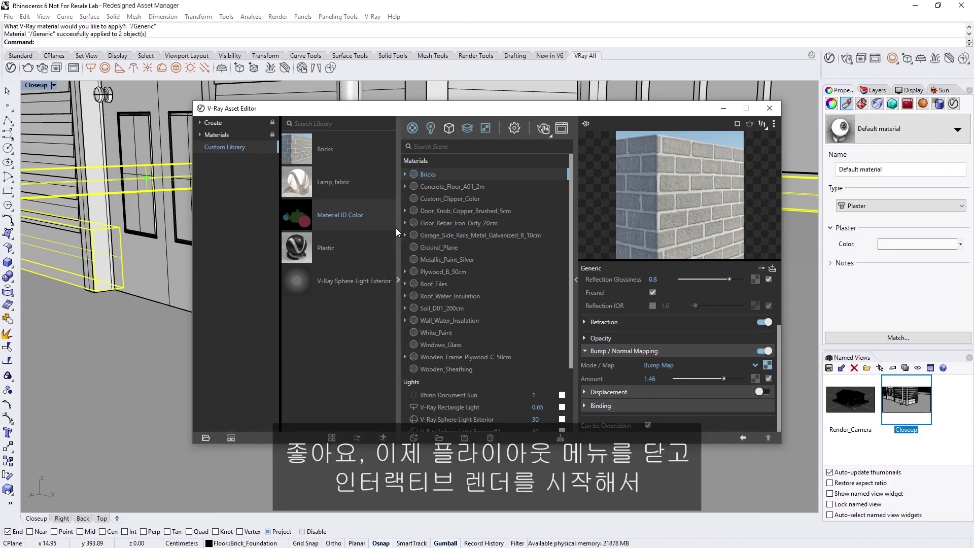
{"action": "left_click", "coordinate": [397, 228]}
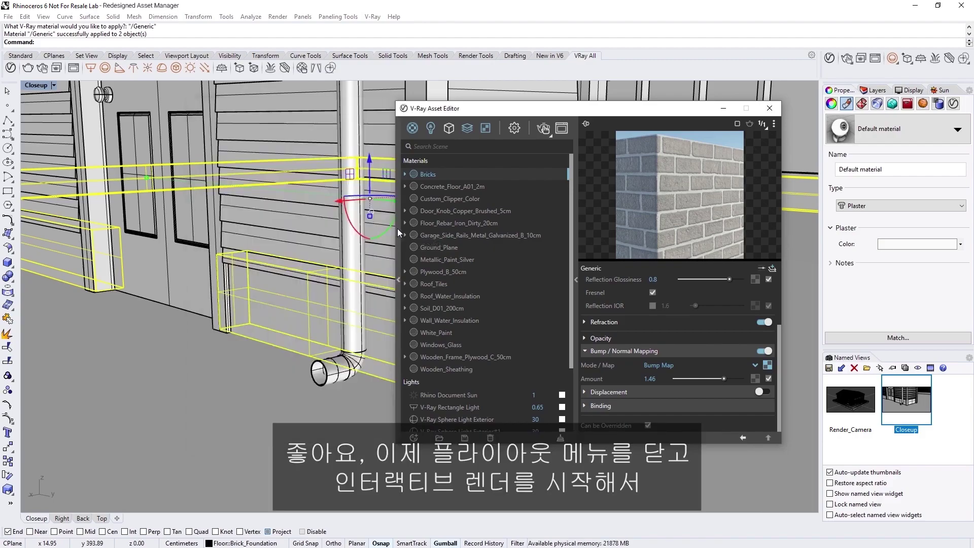
- Start the interactive render and apply Bricks to the selected base geometry
{"action": "left_click", "coordinate": [575, 279]}
{"action": "left_click", "coordinate": [542, 129]}
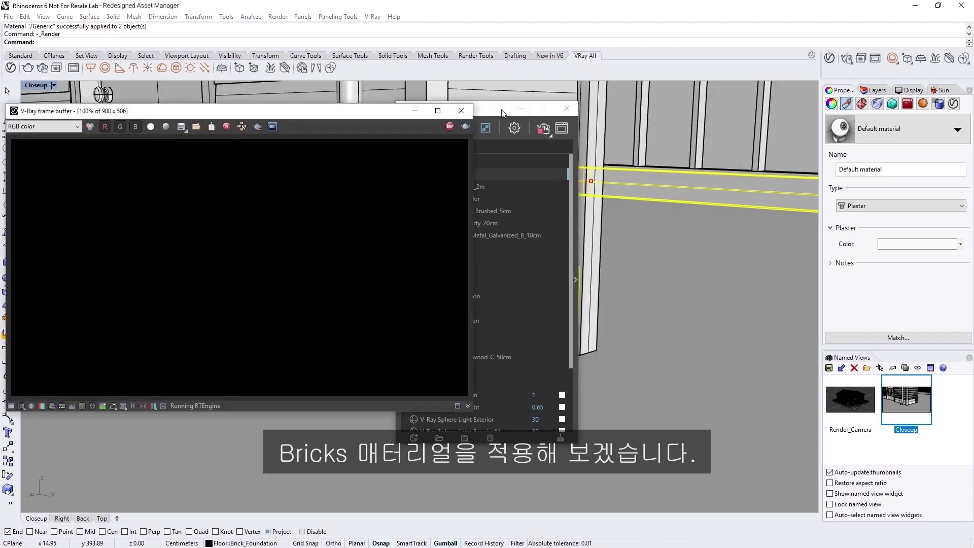
{"action": "left_click_drag", "start_coordinate": [502, 112], "coordinate": [577, 111]}
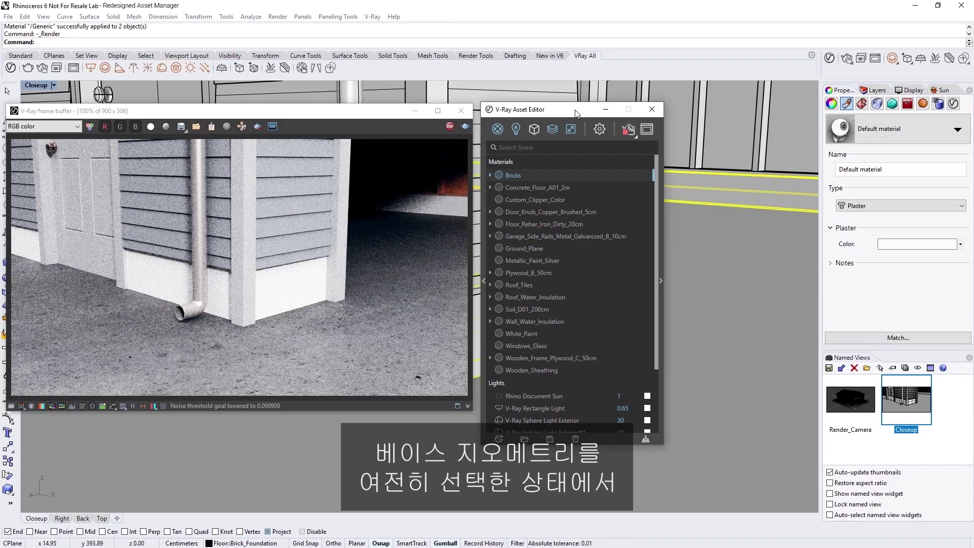
{"action": "right_click", "coordinate": [517, 175]}
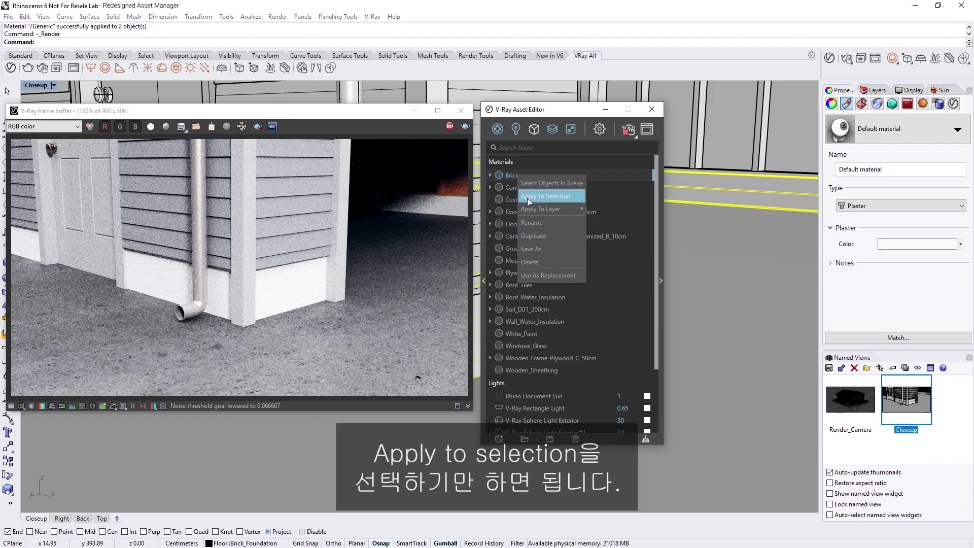
{"action": "left_click", "coordinate": [527, 197]}
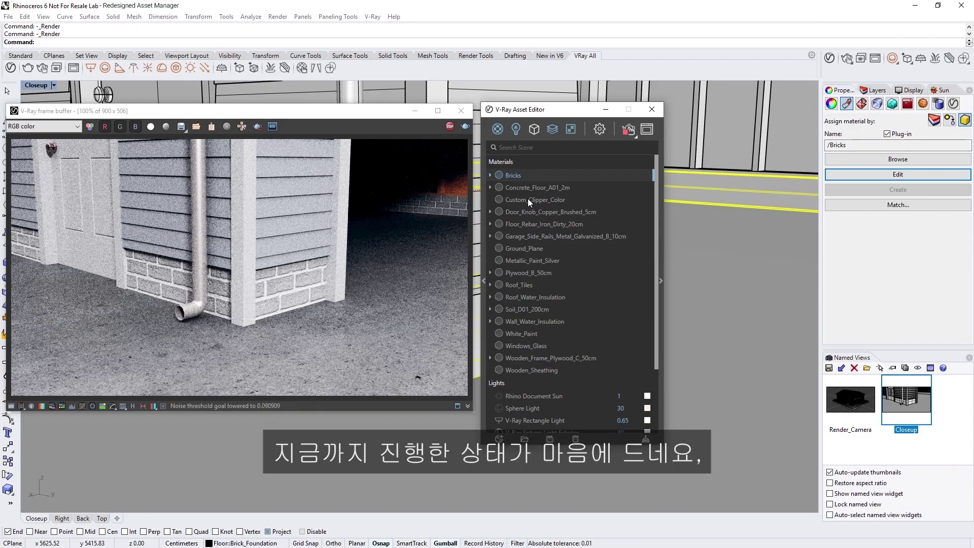
- Stop the closeup render and render the full garage from the Render_Camera view
{"action": "left_click", "coordinate": [449, 126]}
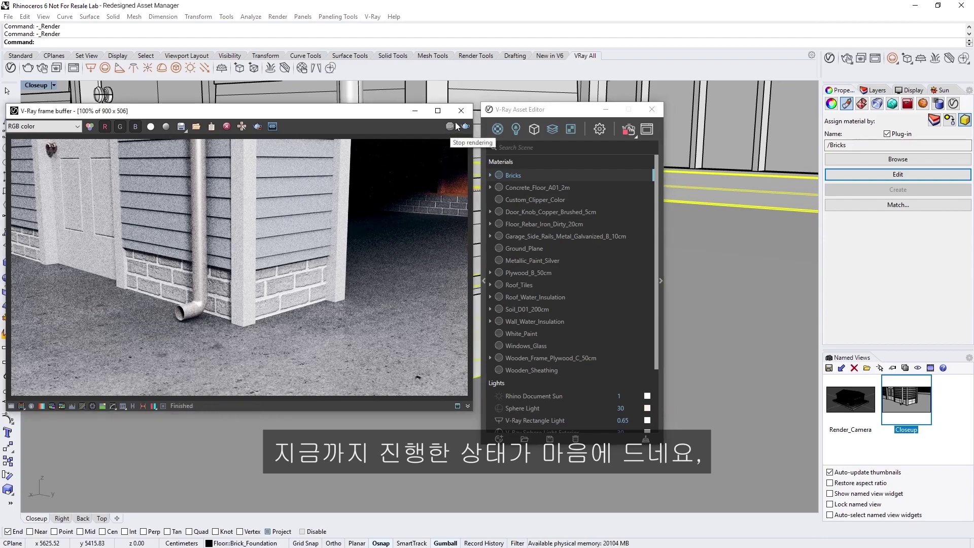
{"action": "left_click", "coordinate": [461, 111]}
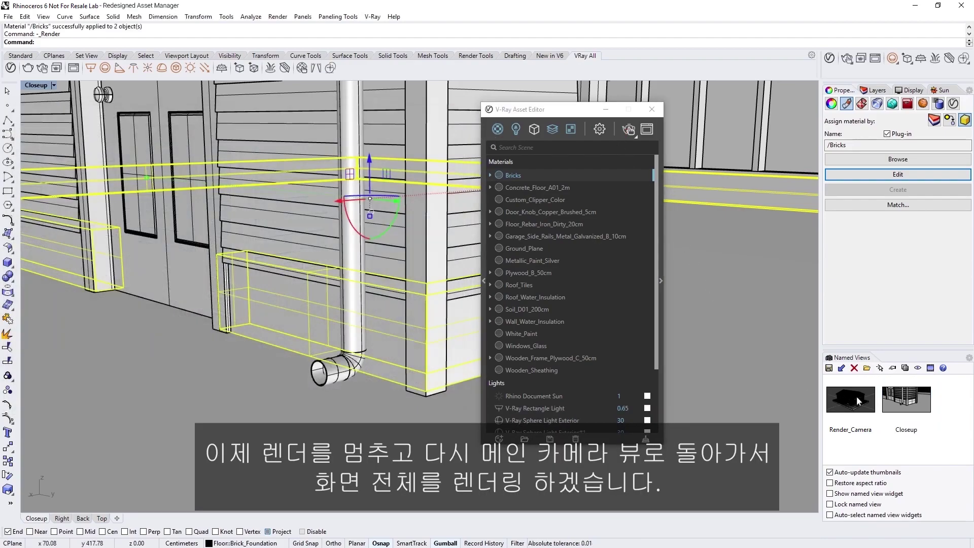
{"action": "double_click", "coordinate": [846, 382]}
{"action": "left_click", "coordinate": [693, 226]}
{"action": "left_click", "coordinate": [629, 130]}
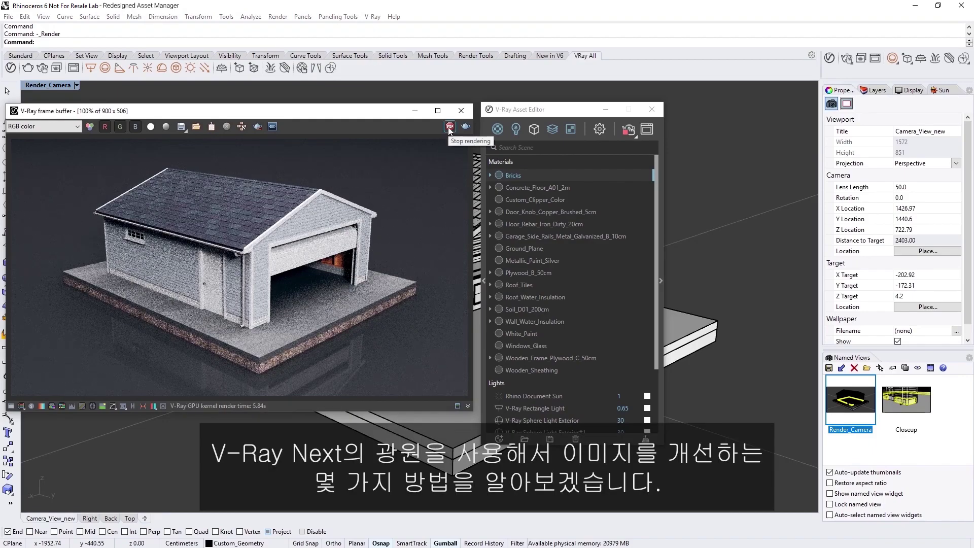
- Close the render and asset editor windows and restore the four-viewport layout
{"action": "left_click", "coordinate": [461, 111]}
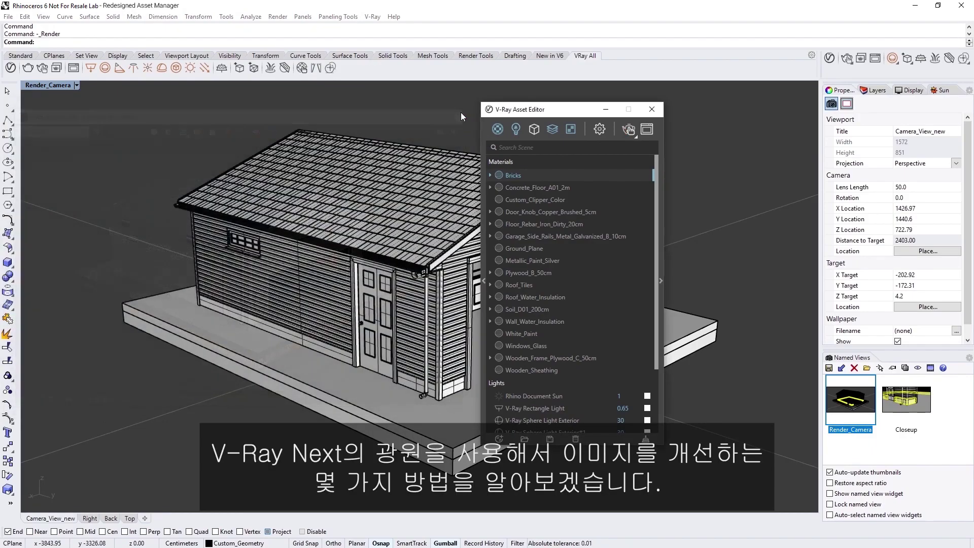
{"action": "left_click", "coordinate": [650, 110]}
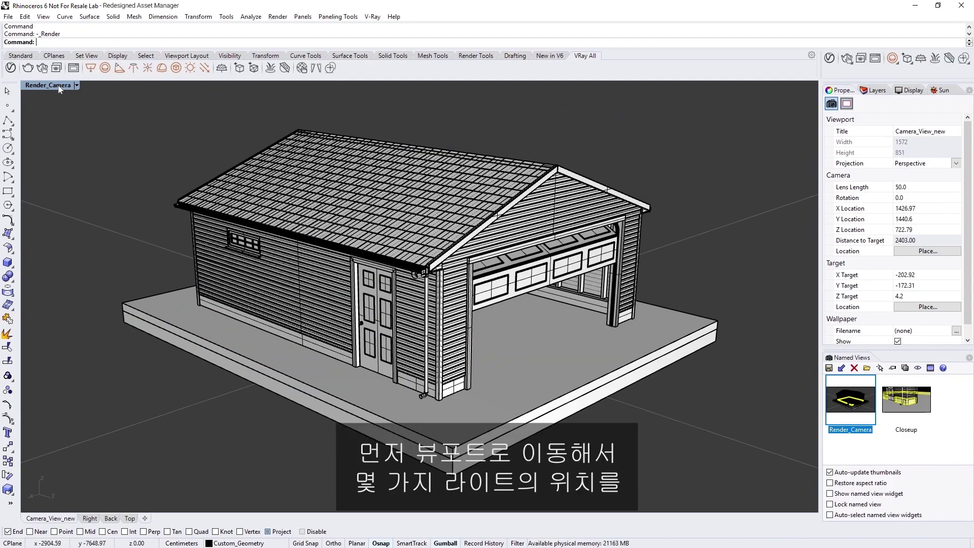
{"action": "double_click", "coordinate": [59, 85]}
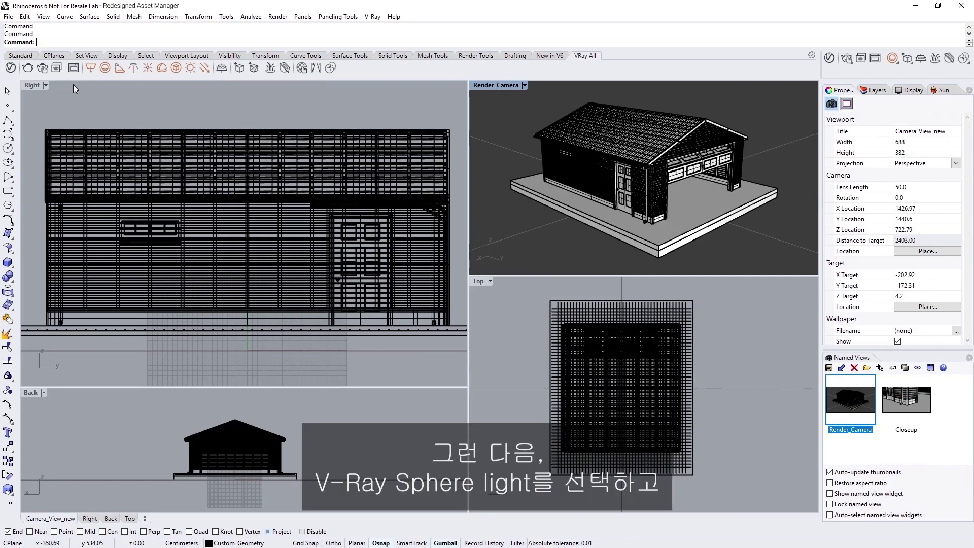
- Place a V-Ray sphere light inside the garage with its centre and radius
{"action": "left_click", "coordinate": [104, 70]}
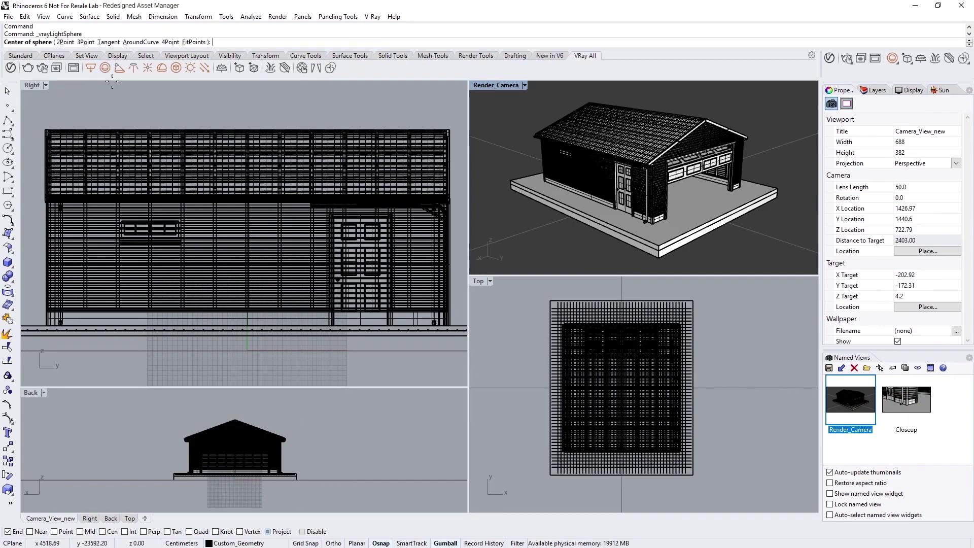
{"action": "left_click", "coordinate": [262, 252]}
{"action": "left_click", "coordinate": [290, 263]}
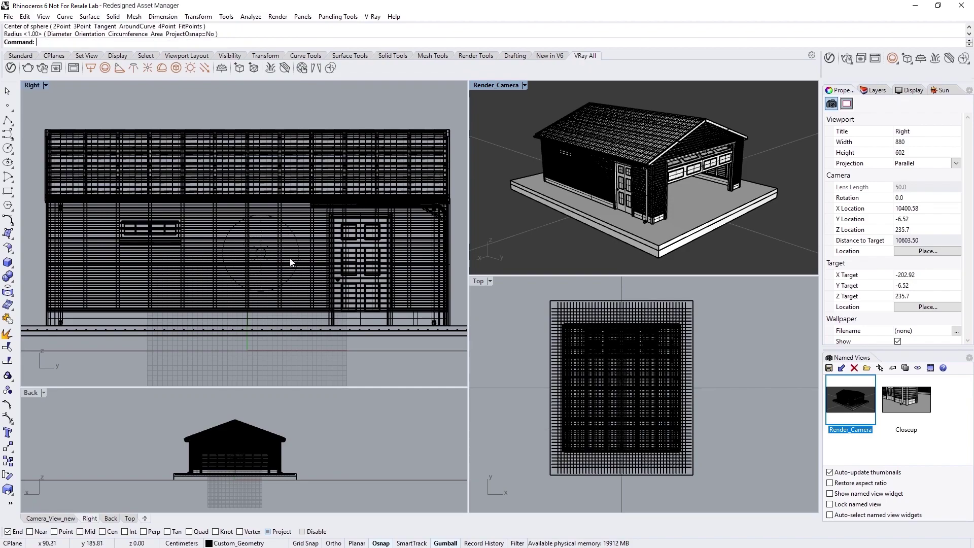
- Make an instanced copy of the sphere light further to the left
{"action": "left_click", "coordinate": [262, 264]}
{"action": "left_click", "coordinate": [284, 284]}
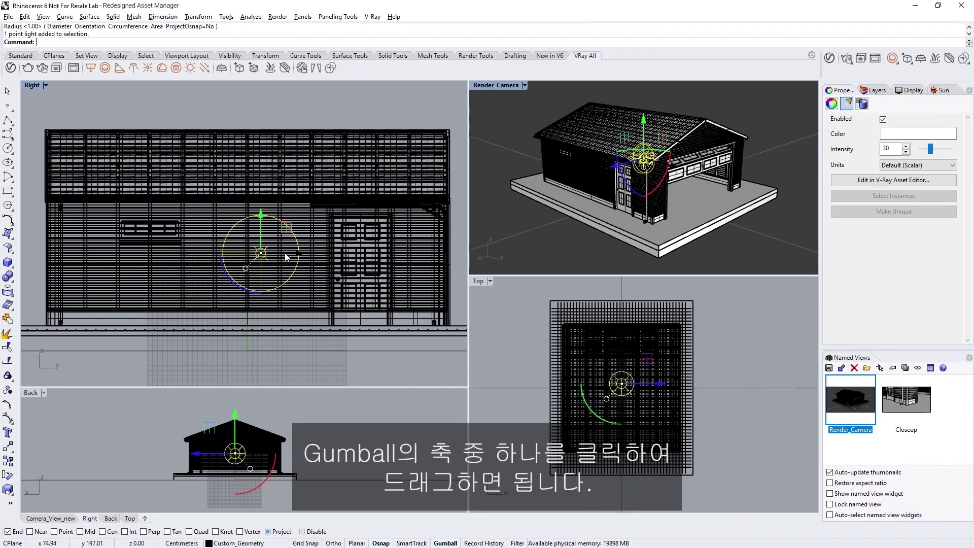
{"action": "left_click_drag", "start_coordinate": [285, 252], "coordinate": [155, 249]}
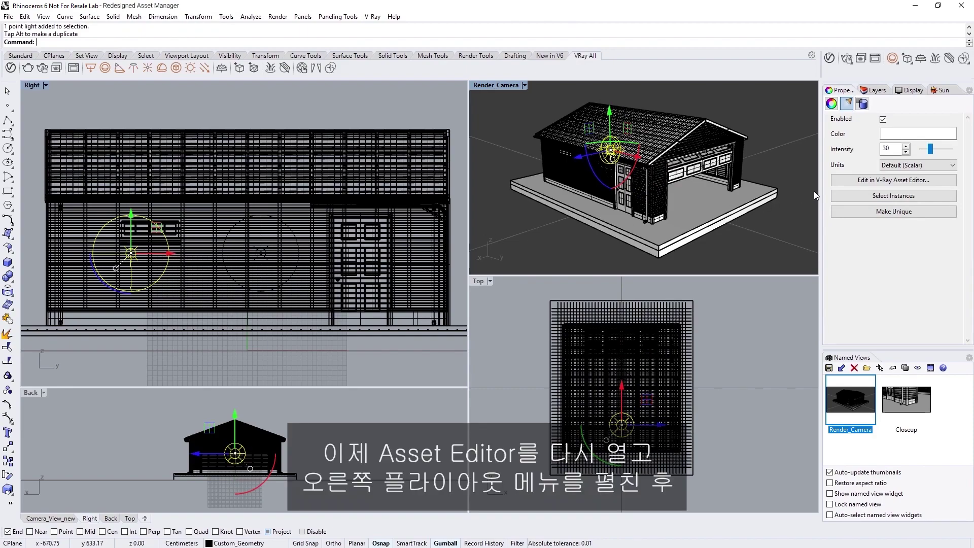
- Show the Sphere Light's parameters in the Asset Editor, filtering the list to lights
{"action": "left_click", "coordinate": [862, 181]}
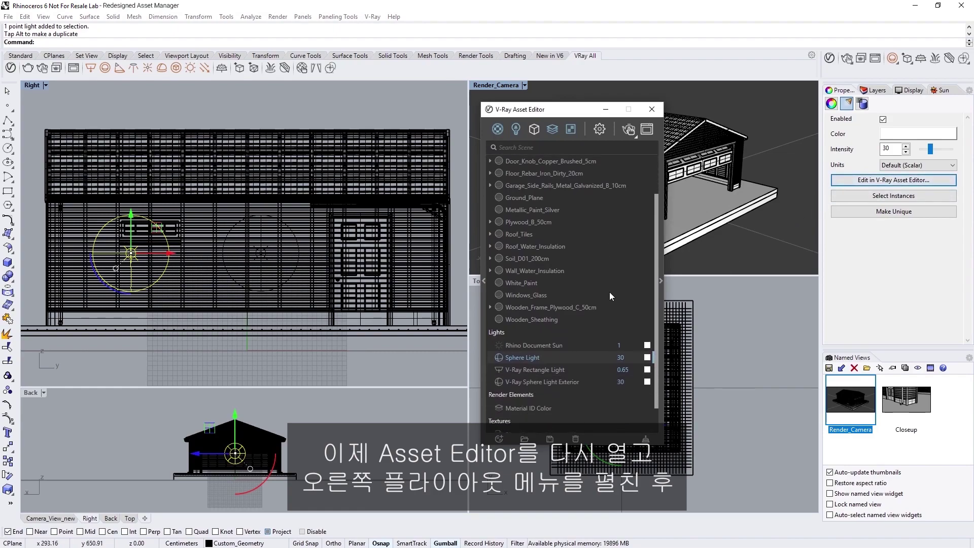
{"action": "scroll", "coordinate": [610, 291], "scroll_direction": "down", "scroll_amount": 3}
{"action": "left_click", "coordinate": [661, 329]}
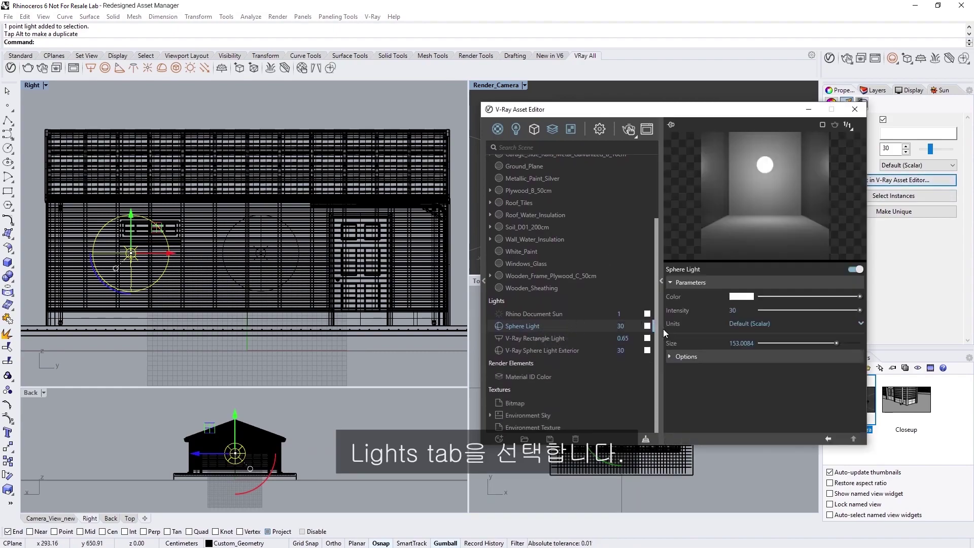
{"action": "left_click", "coordinate": [515, 130]}
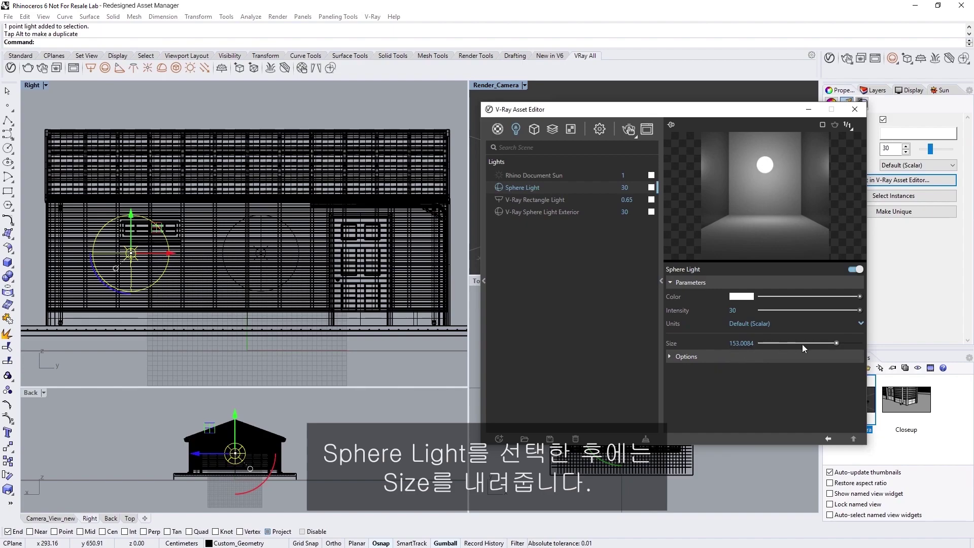
- Set the Sphere Light size to 50 at intensity 30 and open its colour picker
{"action": "left_click_drag", "start_coordinate": [835, 342], "coordinate": [768, 342]}
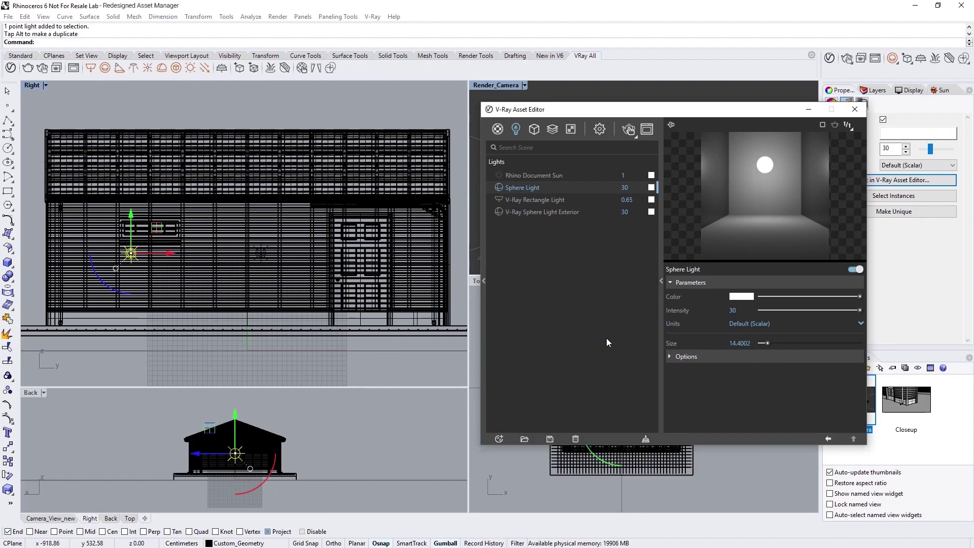
{"action": "left_click", "coordinate": [739, 343]}
{"action": "type", "text": "50"}
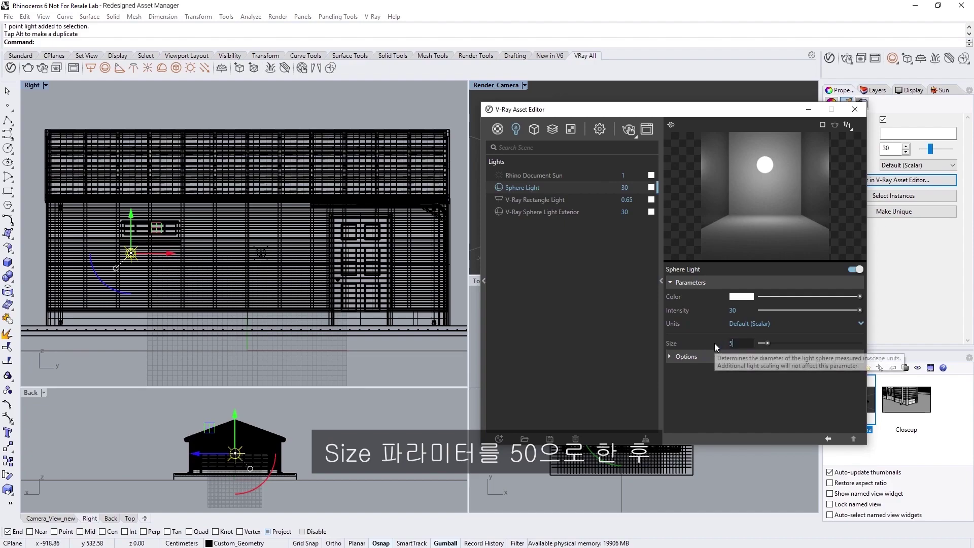
{"action": "key", "text": "Return"}
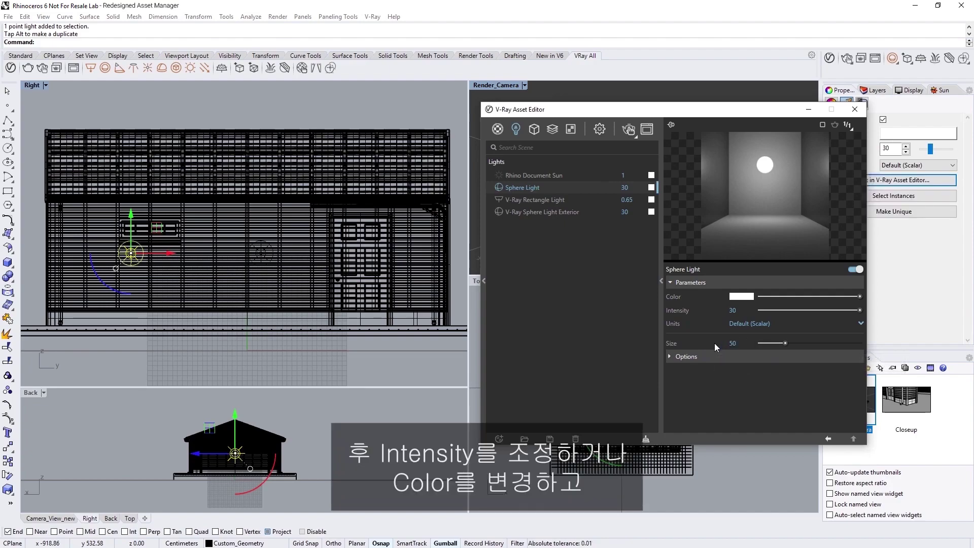
{"action": "mouse_move", "coordinate": [857, 311]}
{"action": "left_mouse_down"}
{"action": "mouse_move", "coordinate": [769, 312]}
{"action": "mouse_move", "coordinate": [872, 309]}
{"action": "left_mouse_up"}
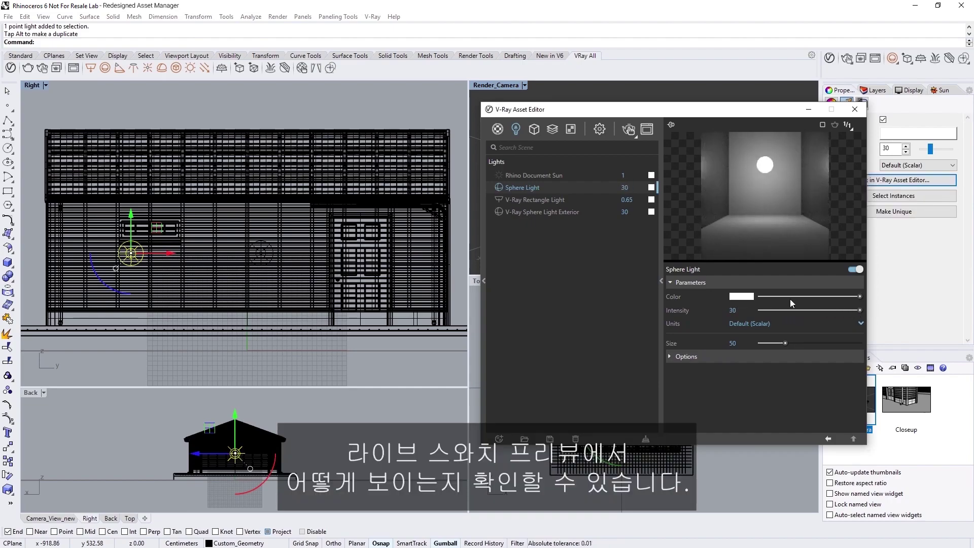
{"action": "left_click", "coordinate": [740, 297]}
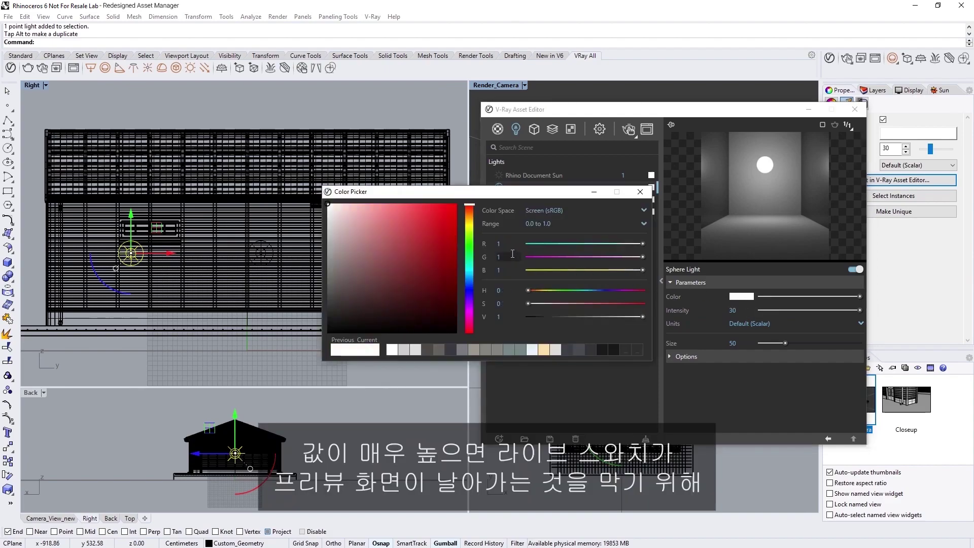
- Tint the Sphere Light colour a pale warm orange in the Color Picker
{"action": "left_click", "coordinate": [469, 214]}
{"action": "left_click", "coordinate": [332, 205]}
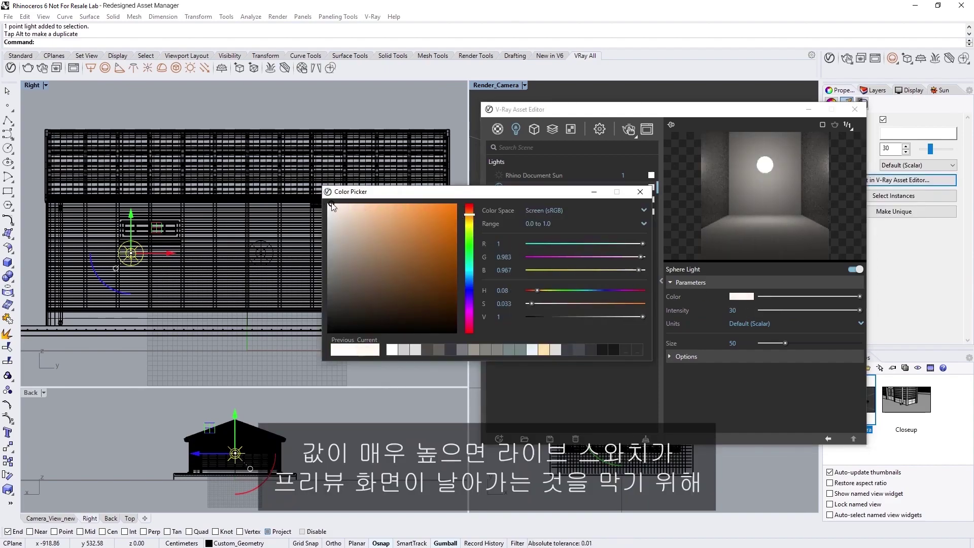
{"action": "left_click_drag", "start_coordinate": [332, 204], "coordinate": [340, 205]}
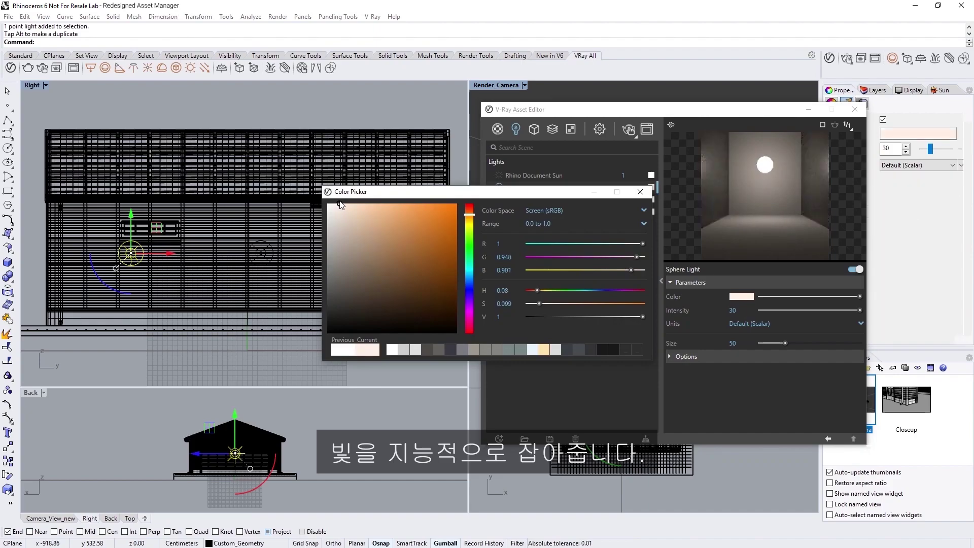
{"action": "left_click", "coordinate": [640, 192]}
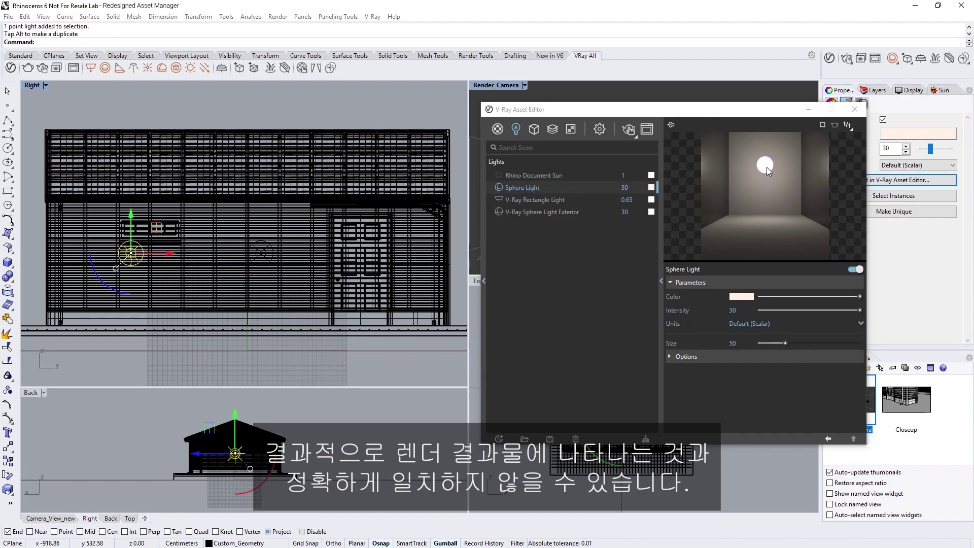
- Tick Invisible in the Sphere Light's Options so the light itself doesn't render
{"action": "left_click", "coordinate": [735, 356]}
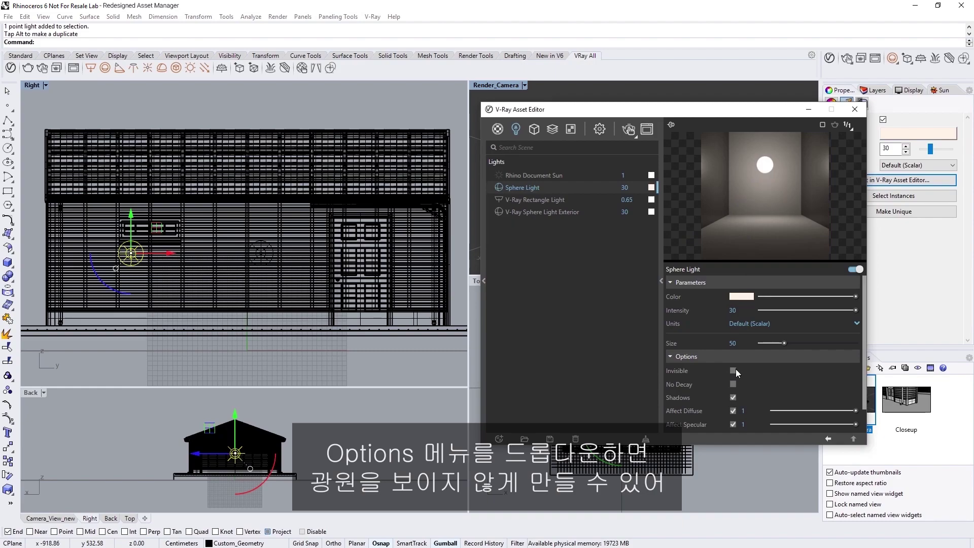
{"action": "left_click", "coordinate": [733, 371]}
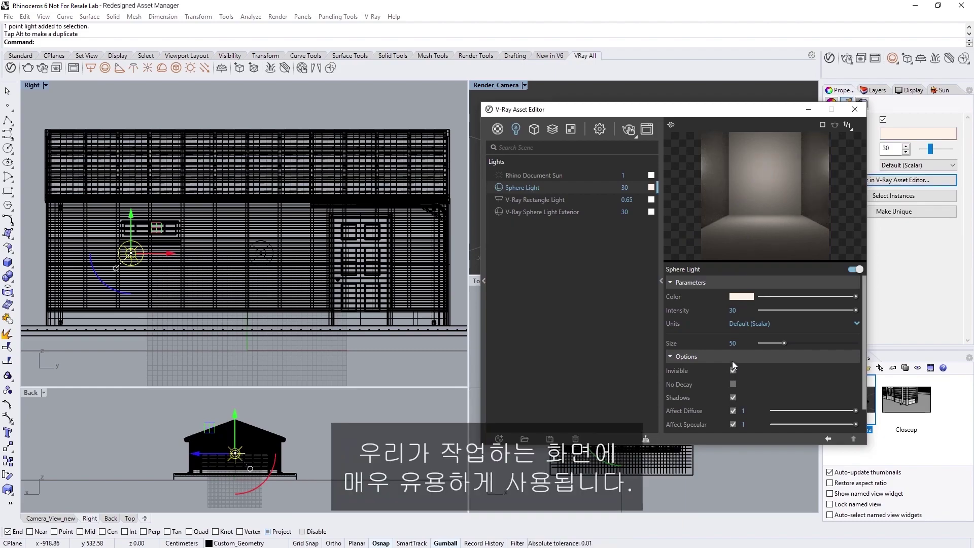
{"action": "left_click", "coordinate": [731, 357]}
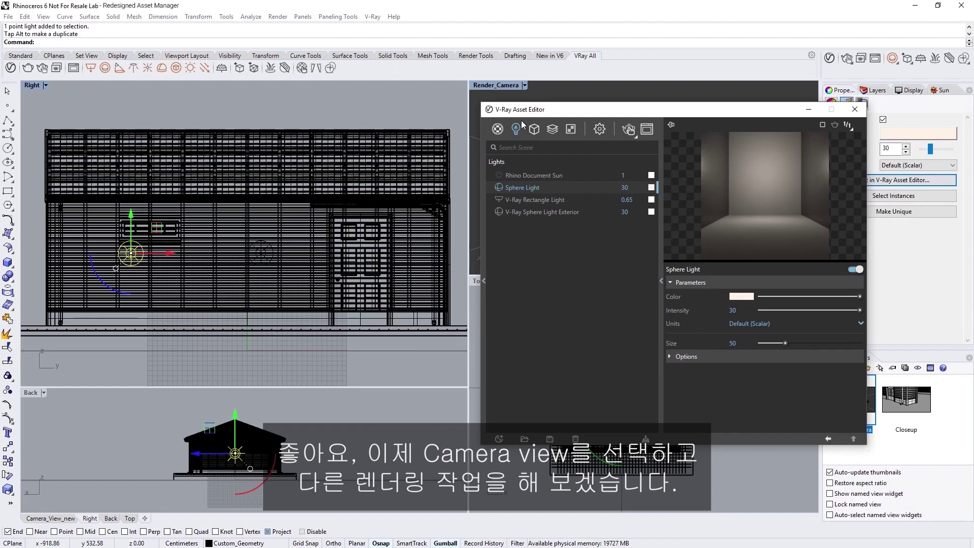
{"action": "left_click", "coordinate": [511, 89]}
- Render the camera view with the warm light, stop it, and close the render and Asset Editor windows
{"action": "left_click", "coordinate": [627, 131]}
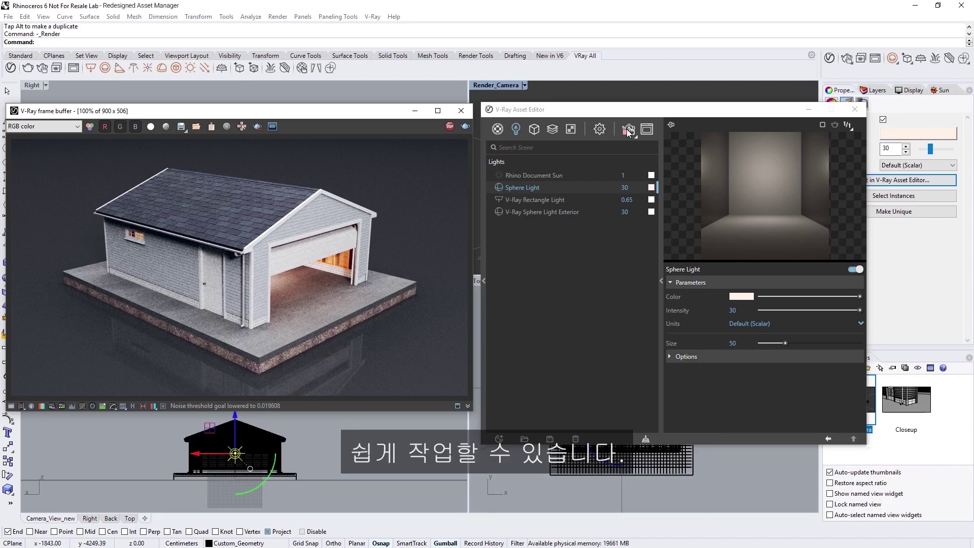
{"action": "left_click", "coordinate": [629, 131]}
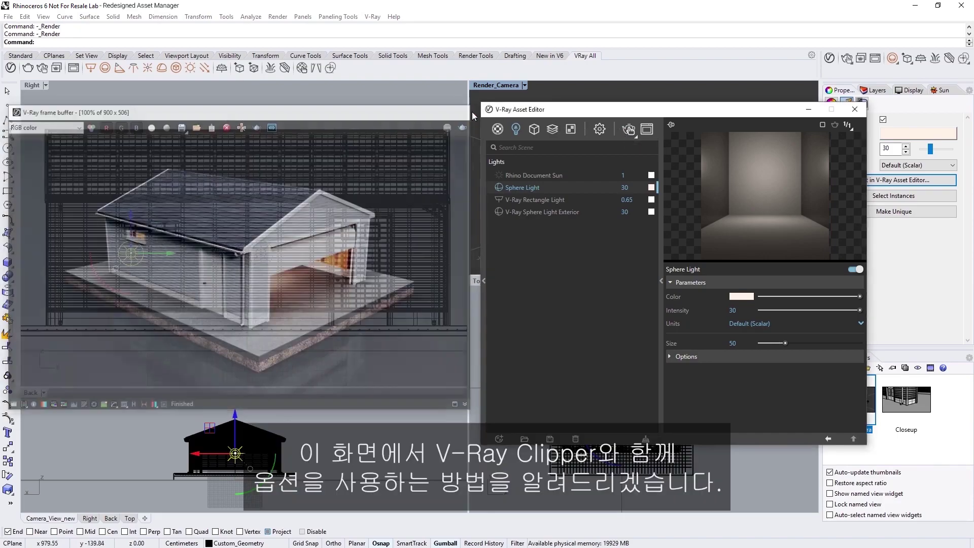
{"action": "left_click", "coordinate": [855, 109]}
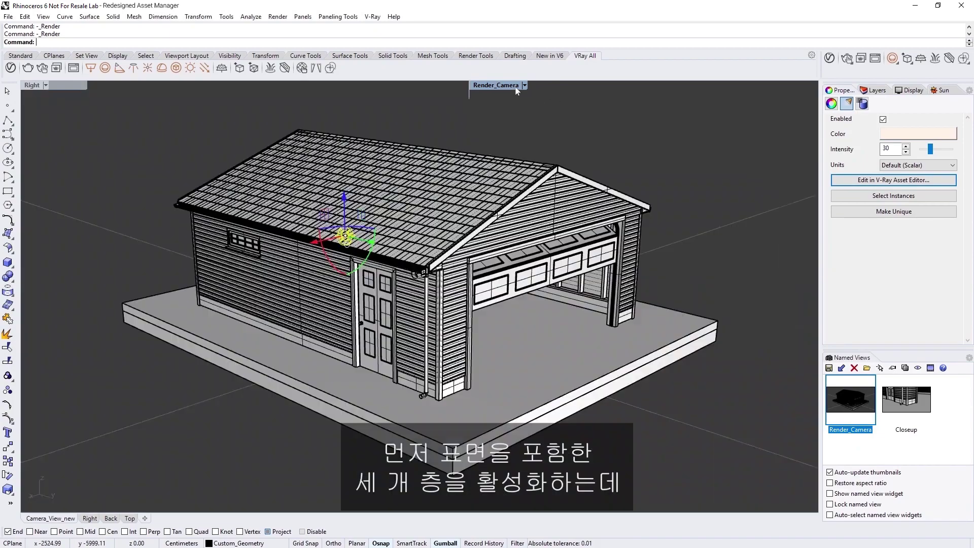
- Maximize Render_Camera and, of layers Surface_01–03, leave only Surface_01 visible
{"action": "double_click", "coordinate": [496, 85]}
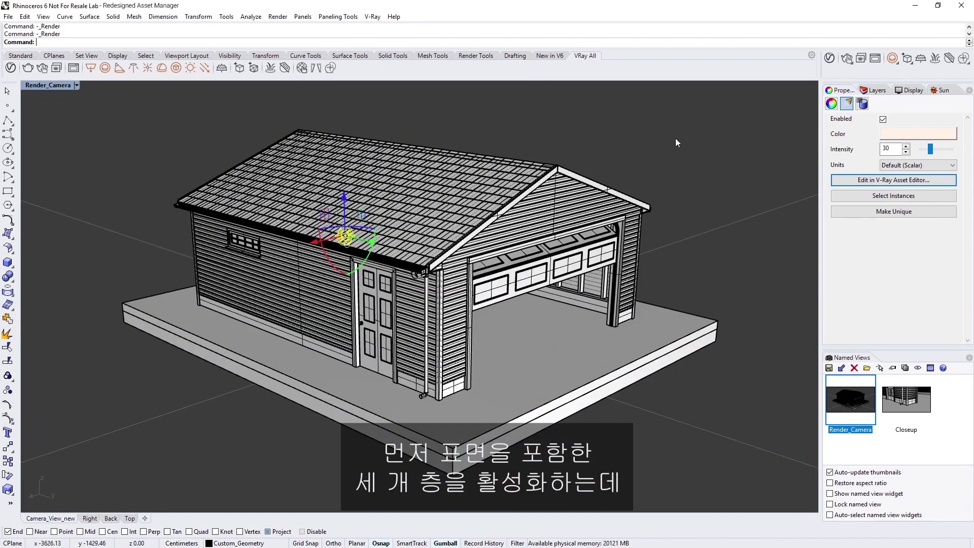
{"action": "left_click", "coordinate": [725, 138]}
{"action": "left_click", "coordinate": [874, 92]}
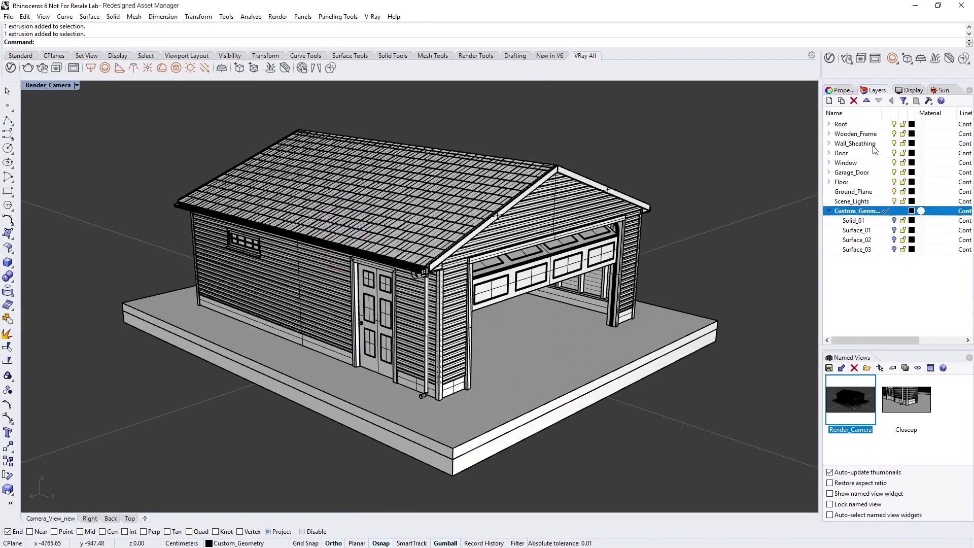
{"action": "left_click", "coordinate": [894, 230]}
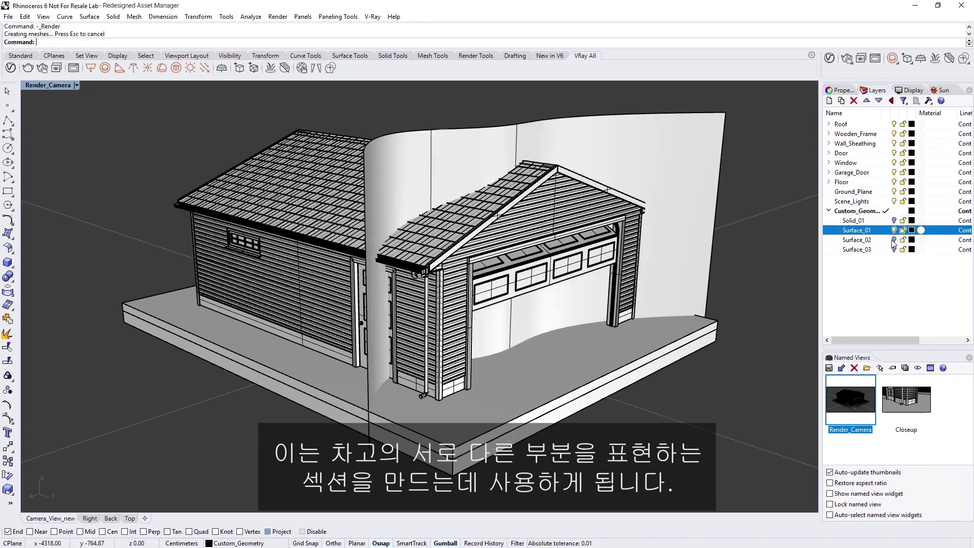
{"action": "left_click", "coordinate": [894, 239]}
{"action": "left_click", "coordinate": [894, 250]}
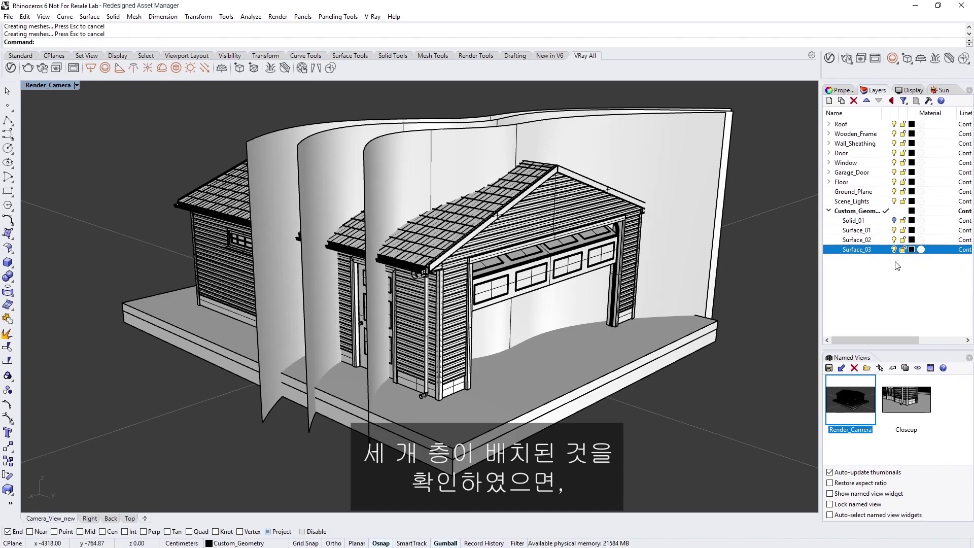
{"action": "left_click", "coordinate": [895, 249]}
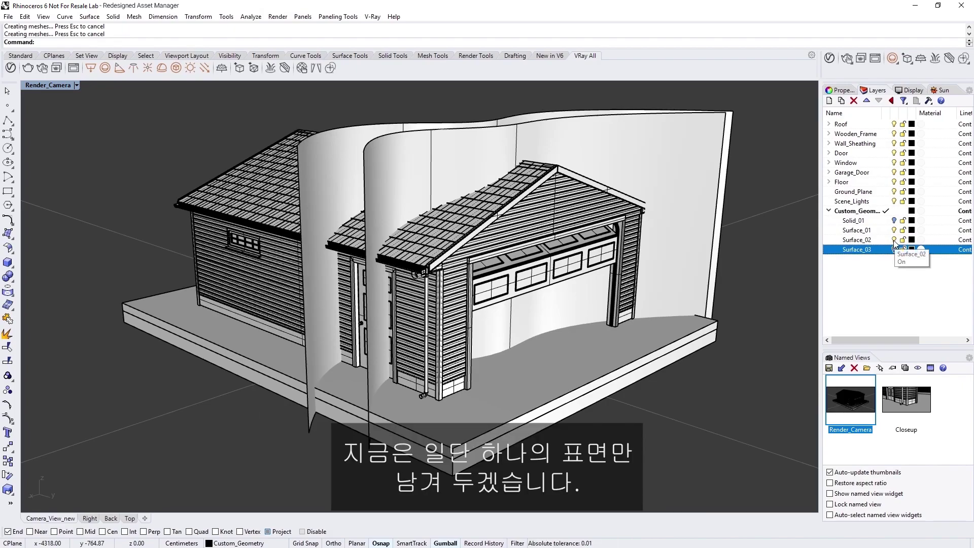
{"action": "left_click", "coordinate": [894, 240]}
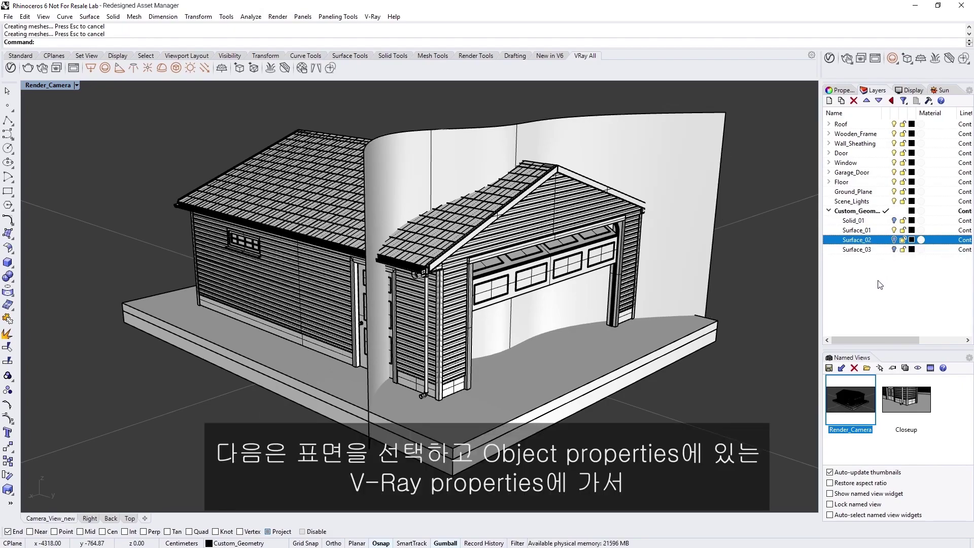
{"action": "left_click", "coordinate": [842, 90]}
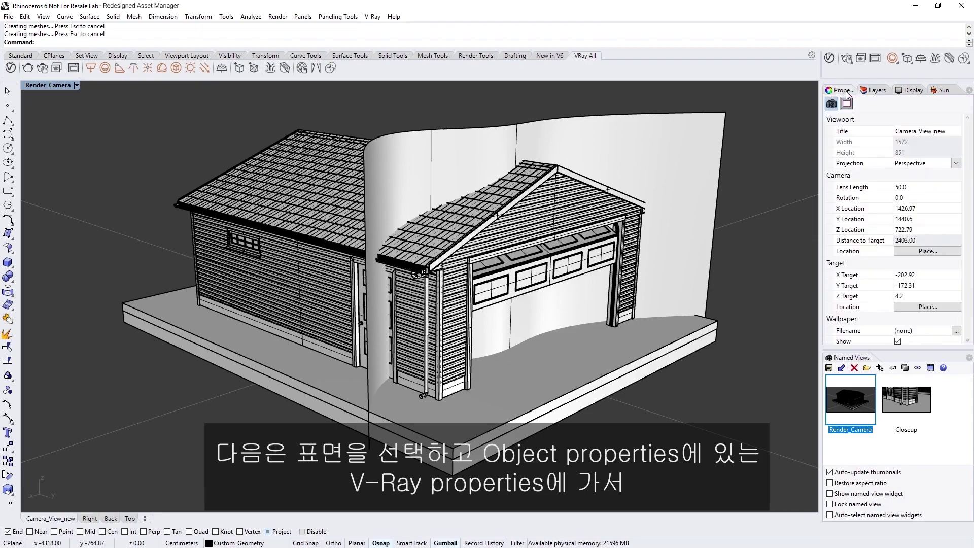
- Assign /Clipper_1 to Surface_01 in its V-Ray properties and set Exclusion Mode to Include
{"action": "left_click", "coordinate": [704, 120]}
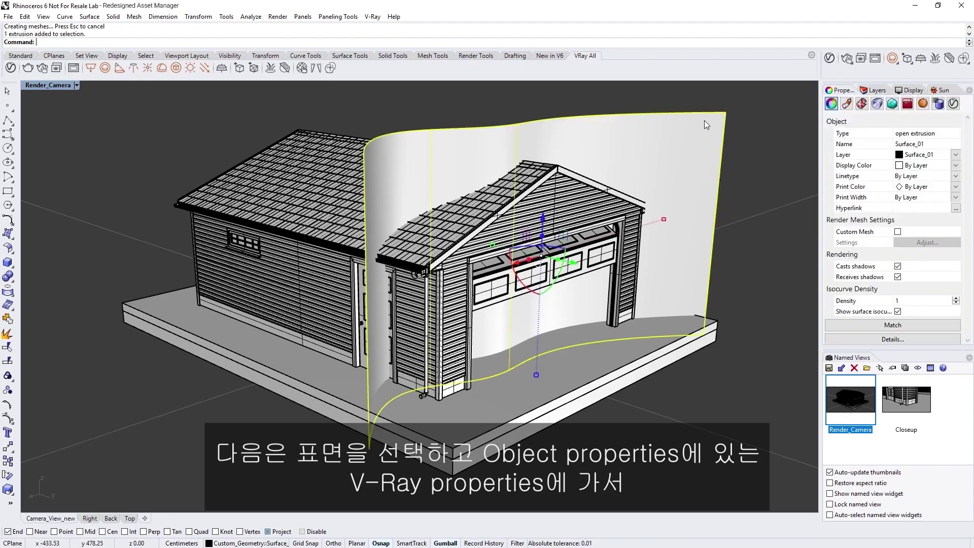
{"action": "left_click", "coordinate": [953, 104]}
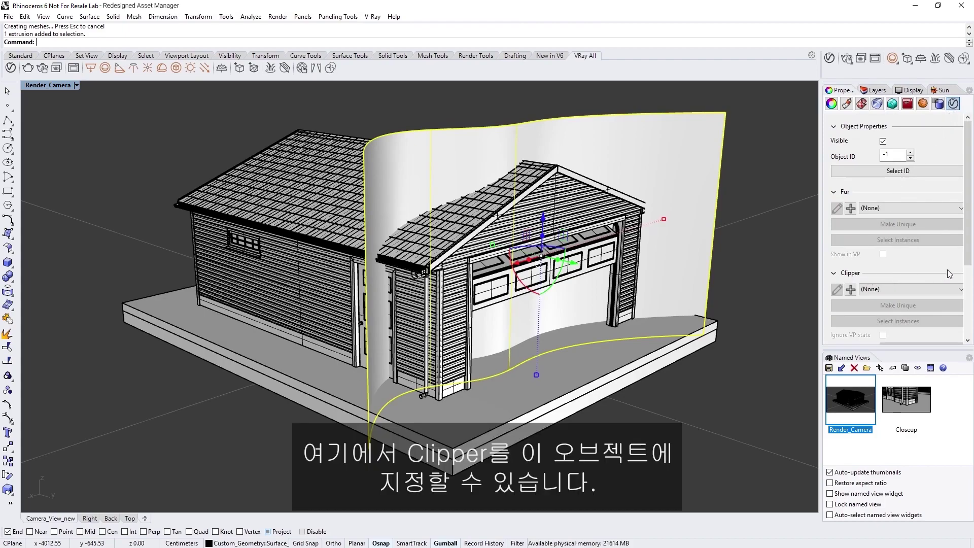
{"action": "left_click_drag", "start_coordinate": [967, 224], "coordinate": [967, 294]}
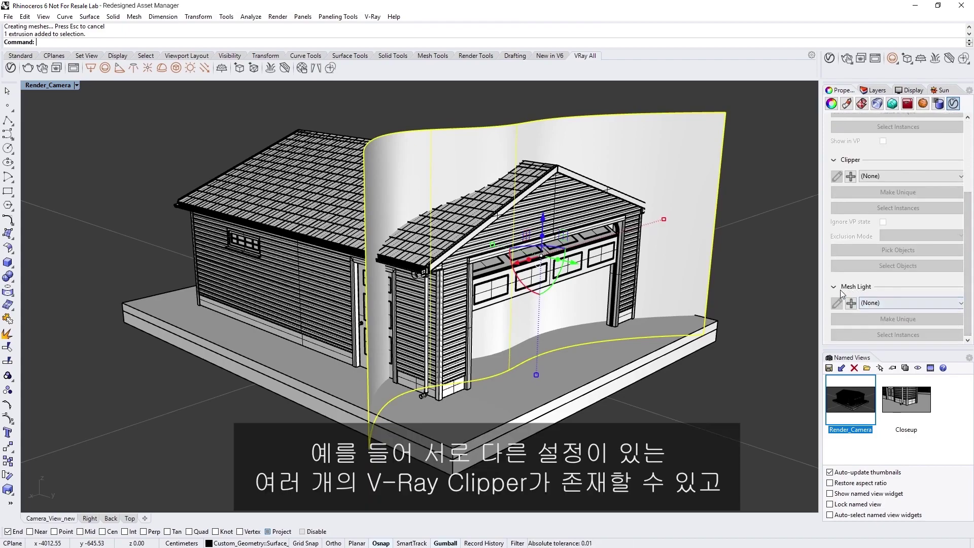
{"action": "left_click", "coordinate": [871, 177]}
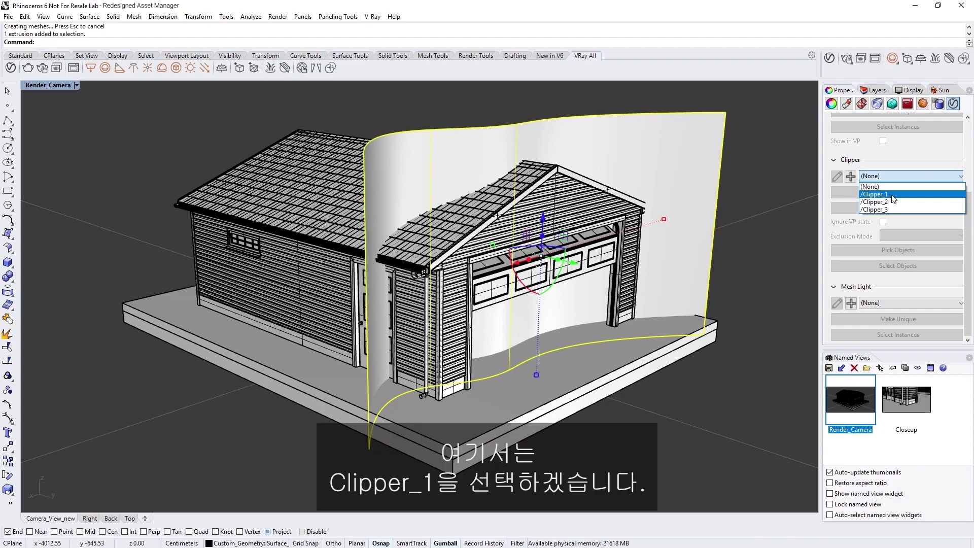
{"action": "left_click", "coordinate": [893, 195]}
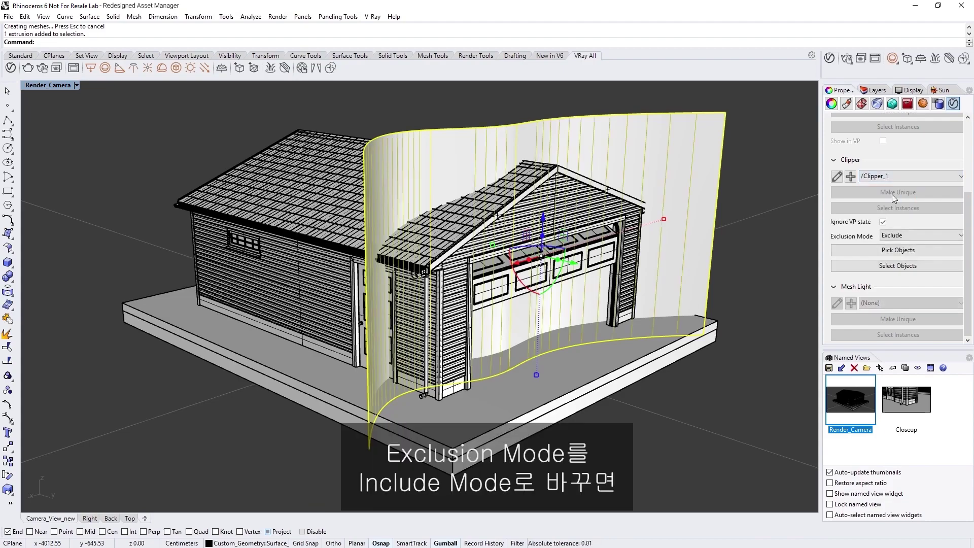
{"action": "left_click", "coordinate": [906, 236]}
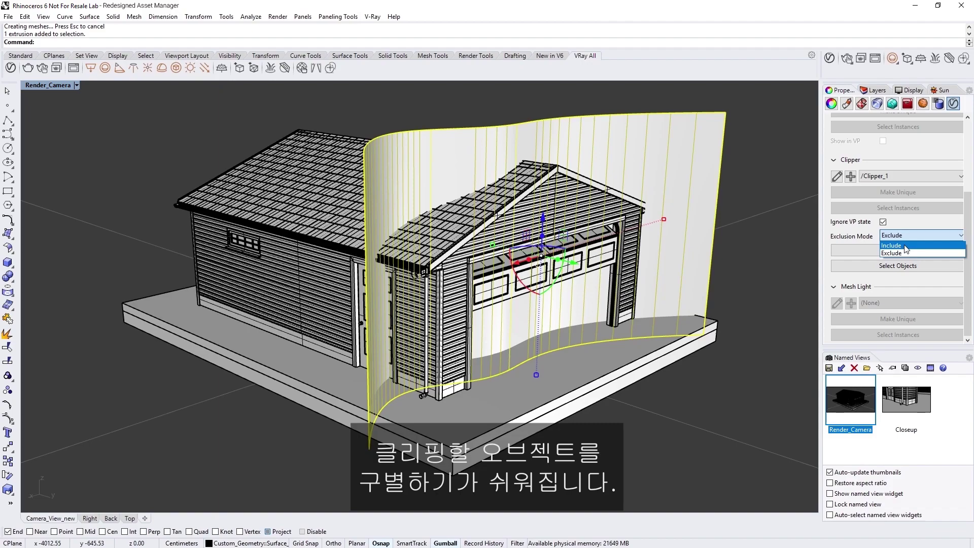
{"action": "left_click", "coordinate": [905, 246]}
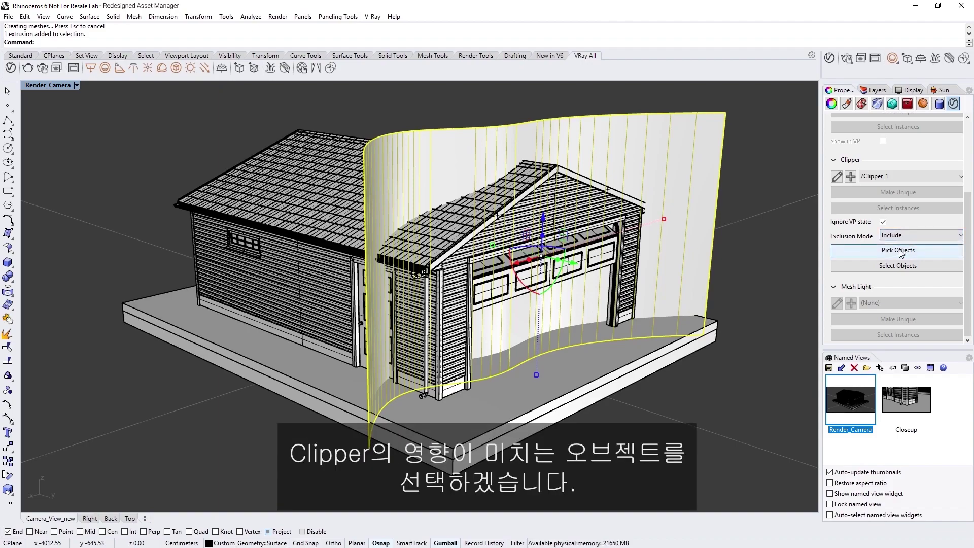
- Pick the Roof, Wall_Sheathing and Garage_Door sublayer objects as Clipper_1's cut objects
{"action": "left_click", "coordinate": [897, 250]}
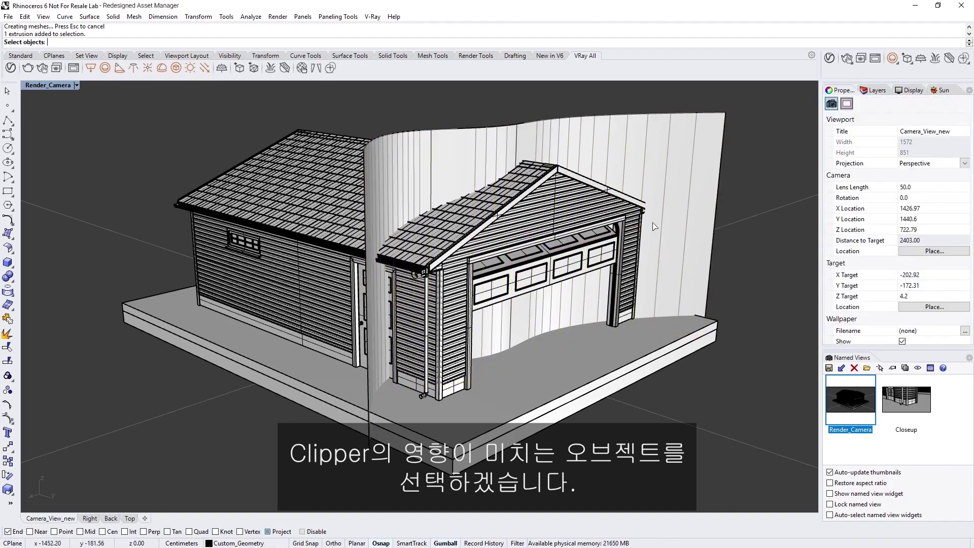
{"action": "left_click", "coordinate": [584, 207]}
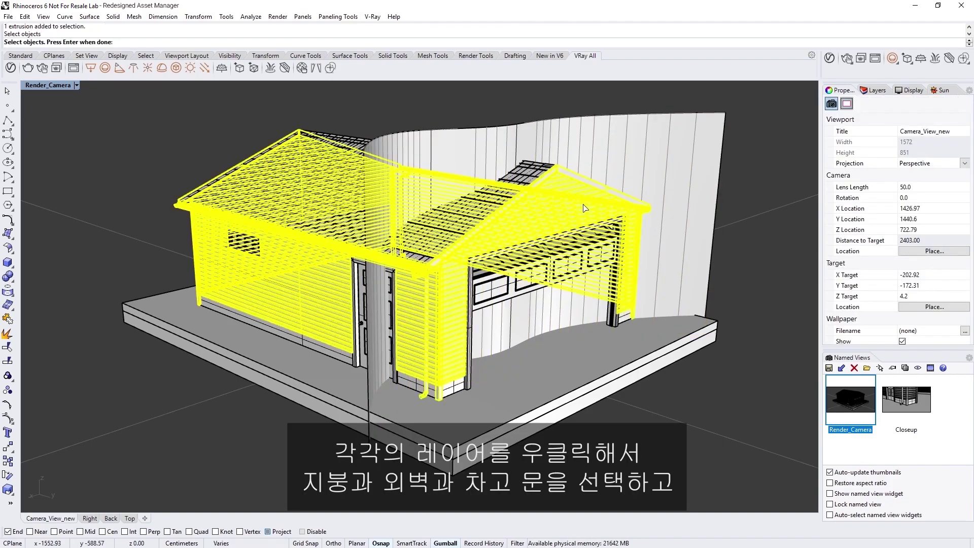
{"action": "left_click", "coordinate": [533, 177]}
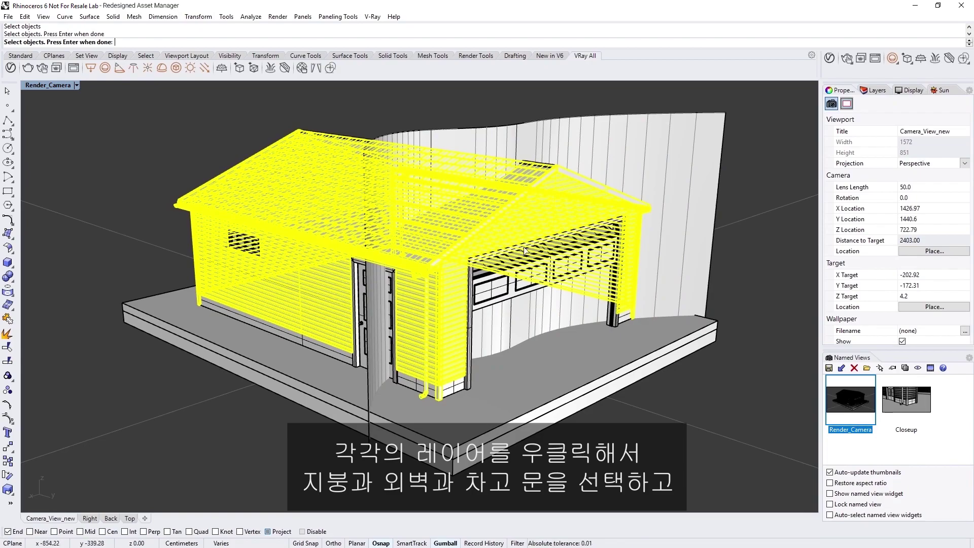
{"action": "left_click", "coordinate": [873, 94]}
{"action": "right_click", "coordinate": [844, 125]}
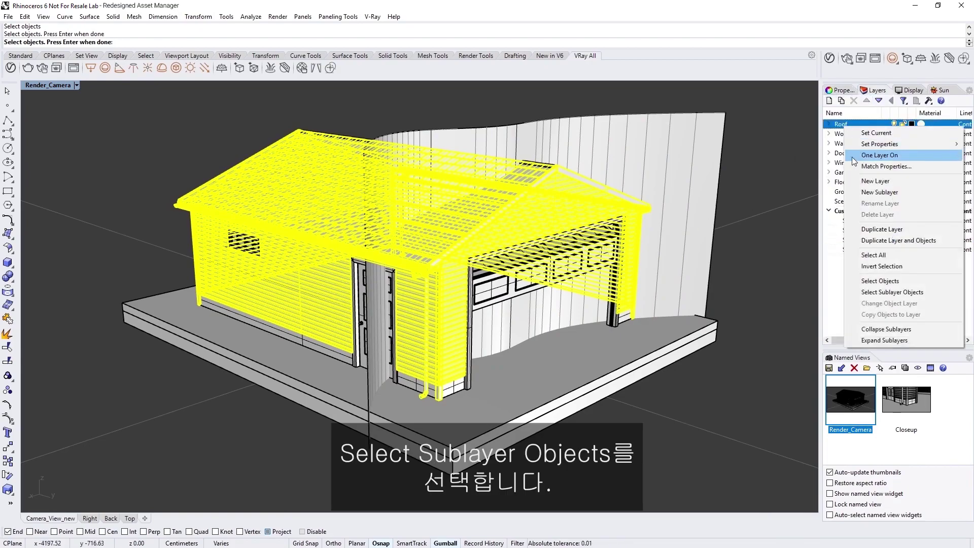
{"action": "left_click", "coordinate": [893, 292]}
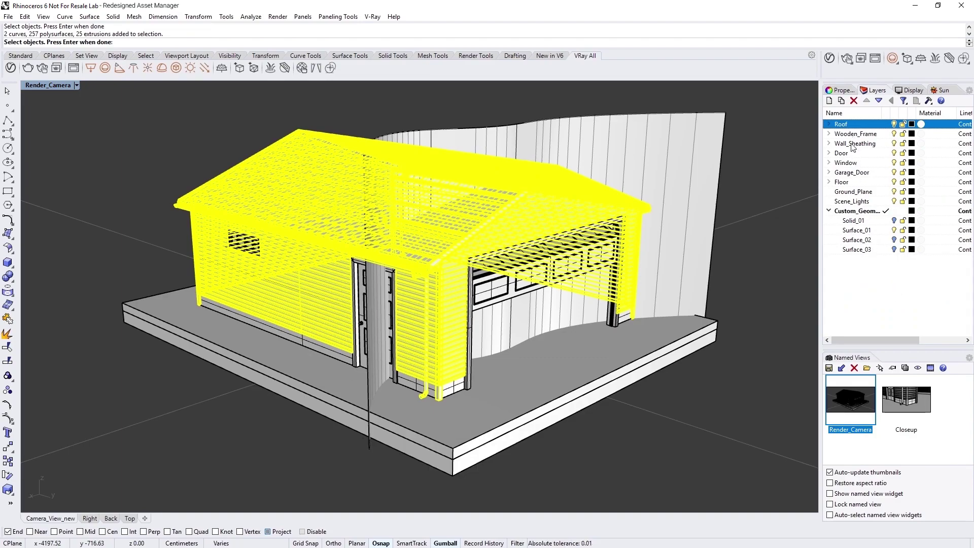
{"action": "right_click", "coordinate": [854, 143]}
{"action": "left_click", "coordinate": [887, 310]}
{"action": "right_click", "coordinate": [851, 172]}
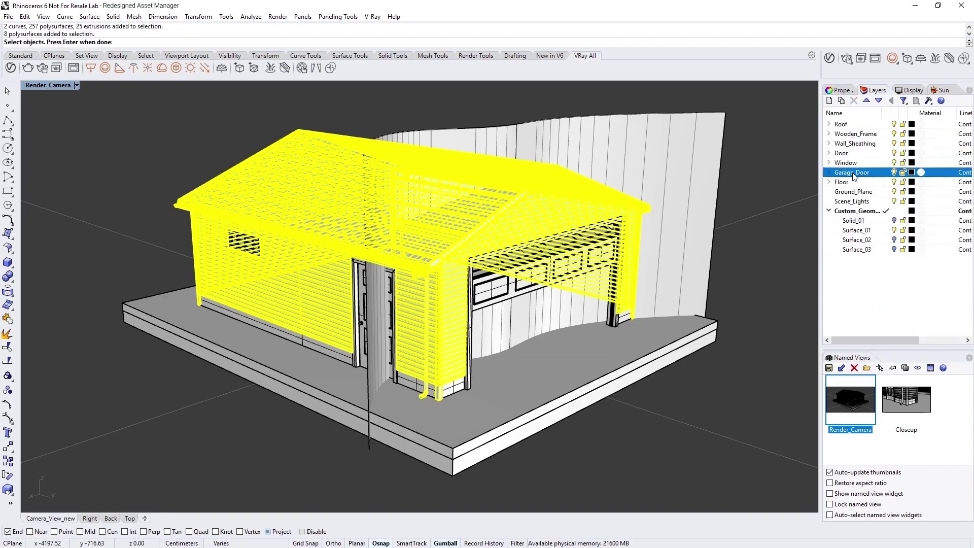
{"action": "left_click", "coordinate": [881, 337]}
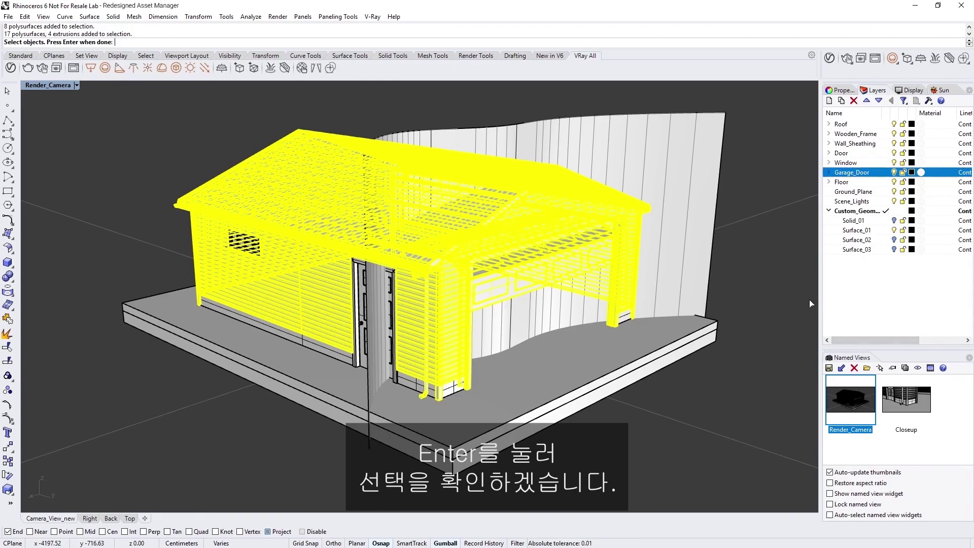
{"action": "key", "text": "Return"}
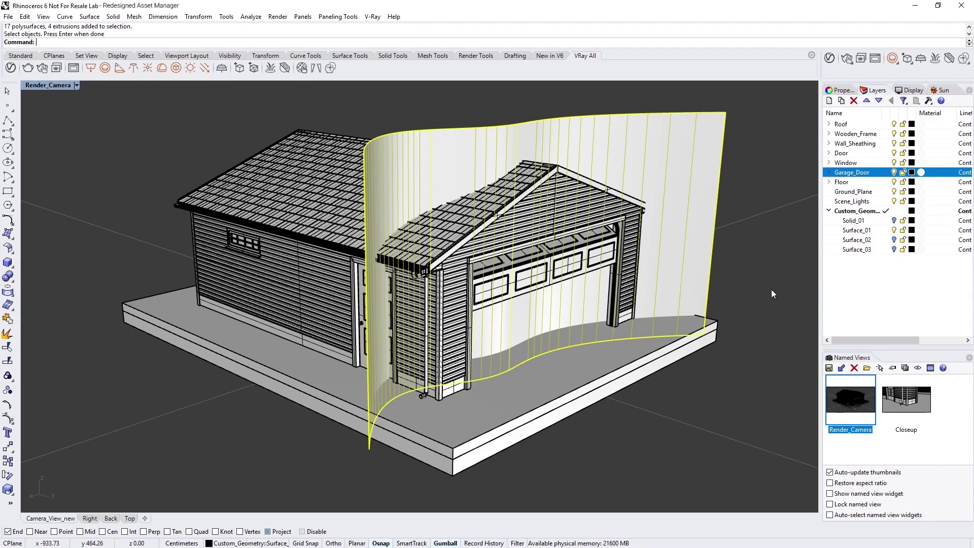
- Run an interactive V-Ray render to check the cut, then stop and close it
{"action": "left_click", "coordinate": [846, 59]}
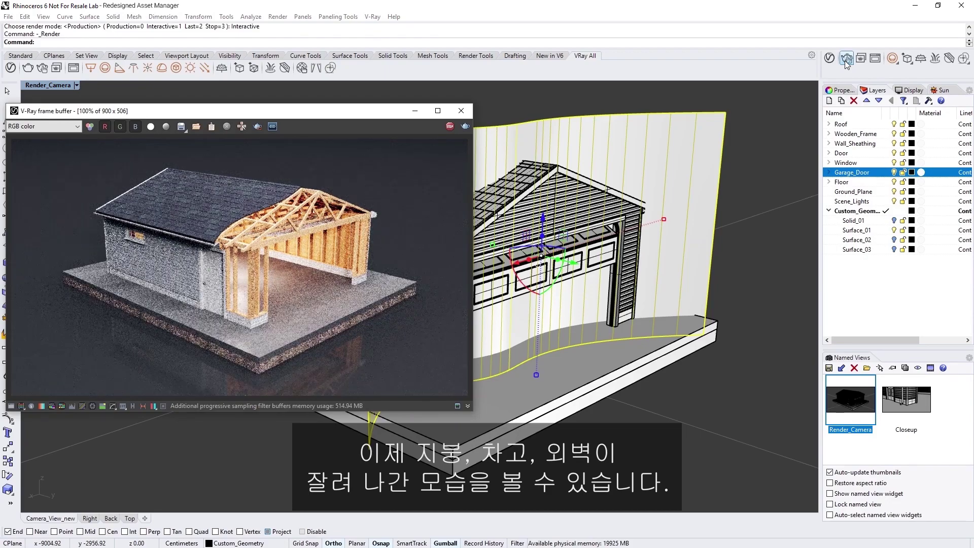
{"action": "left_click", "coordinate": [845, 60]}
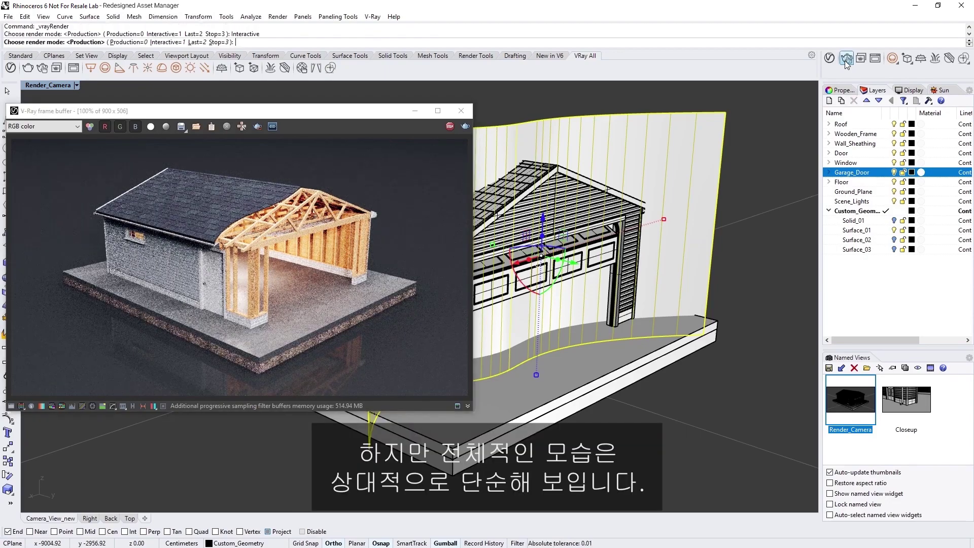
{"action": "left_click", "coordinate": [461, 111]}
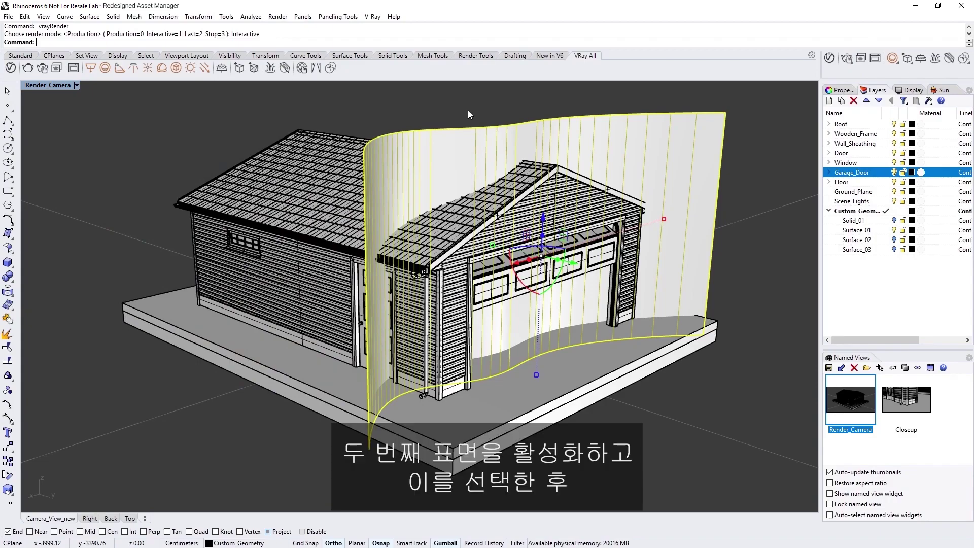
- Show Surface_02 and assign it Clipper_2 with Exclusion Mode set to Include
{"action": "left_click", "coordinate": [894, 239]}
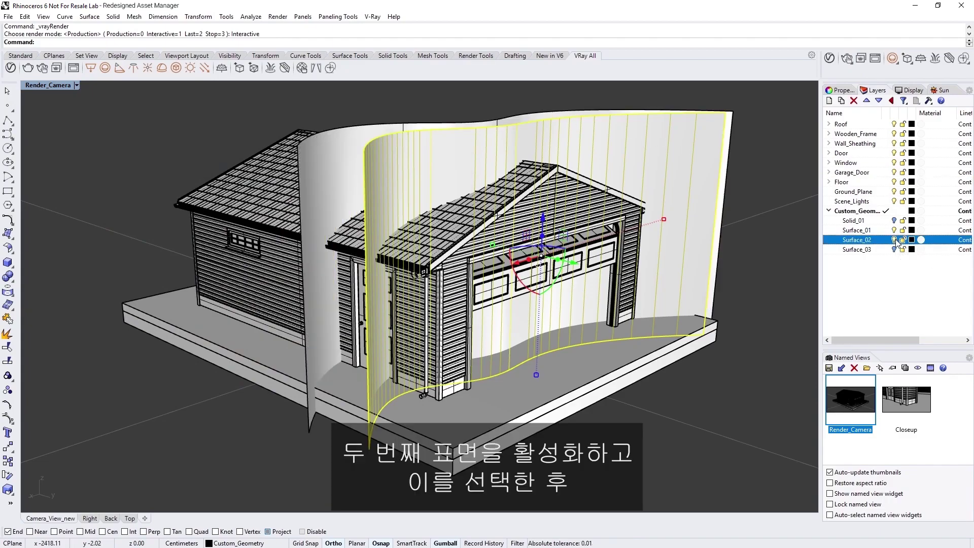
{"action": "left_click", "coordinate": [344, 154]}
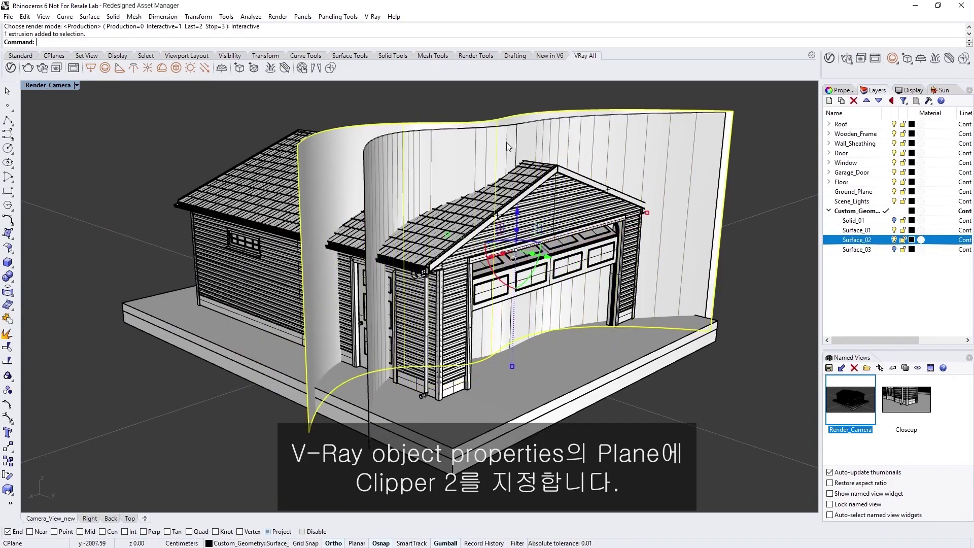
{"action": "left_click", "coordinate": [840, 89]}
{"action": "left_click", "coordinate": [959, 290]}
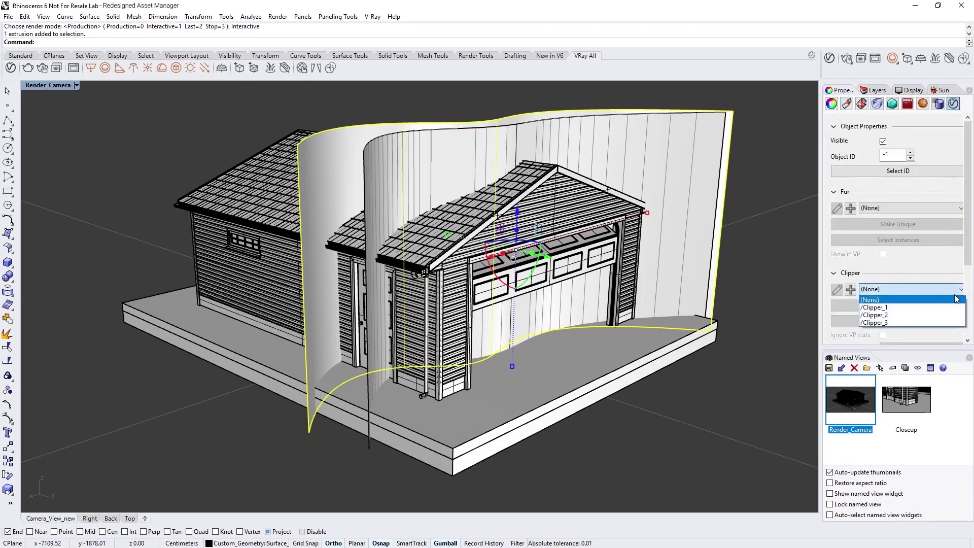
{"action": "left_click", "coordinate": [892, 311]}
{"action": "scroll", "coordinate": [968, 256], "scroll_direction": "down", "scroll_amount": 5}
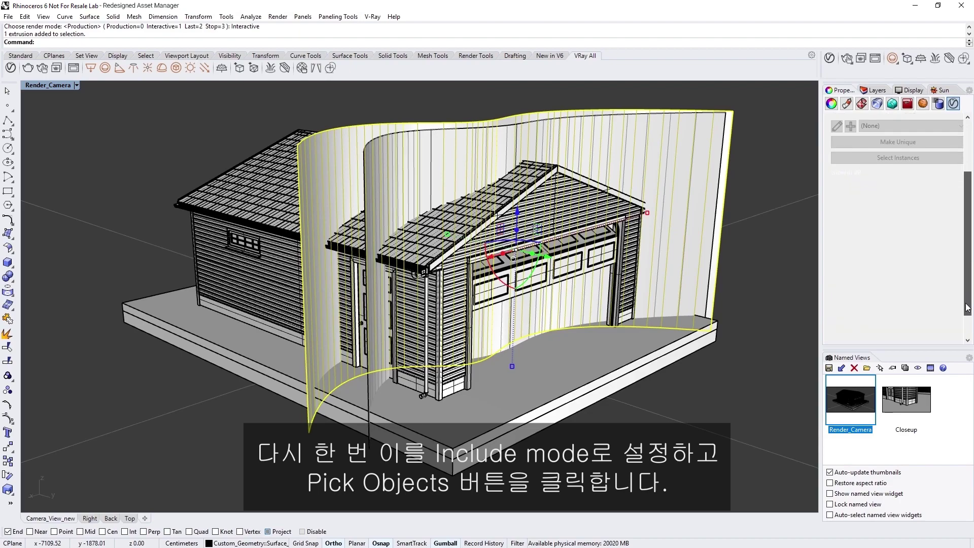
{"action": "left_click", "coordinate": [928, 262]}
{"action": "left_click", "coordinate": [928, 273]}
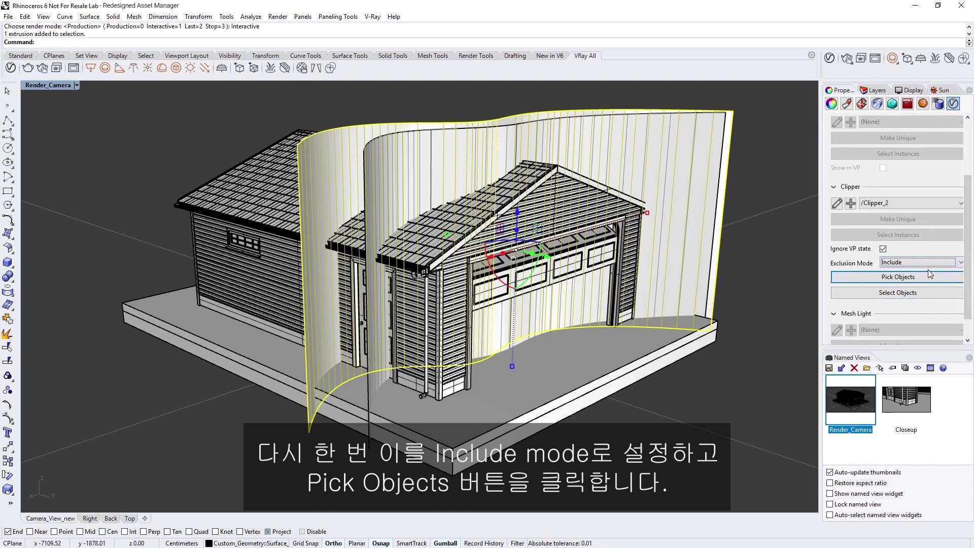
- Pick the Garage_Door, Wall_Sheathing and Roof sublayer objects as Clipper_2's cut objects
{"action": "left_click", "coordinate": [893, 279]}
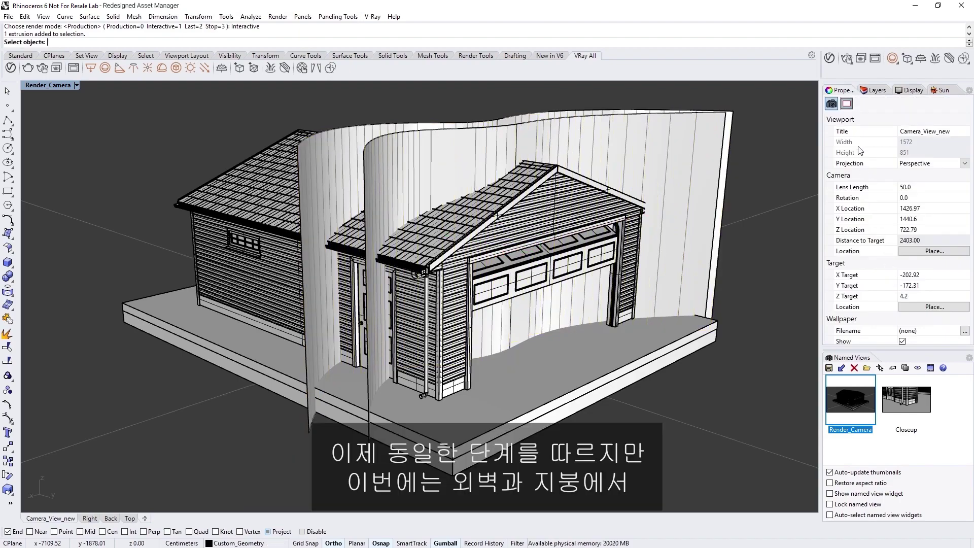
{"action": "left_click", "coordinate": [874, 90]}
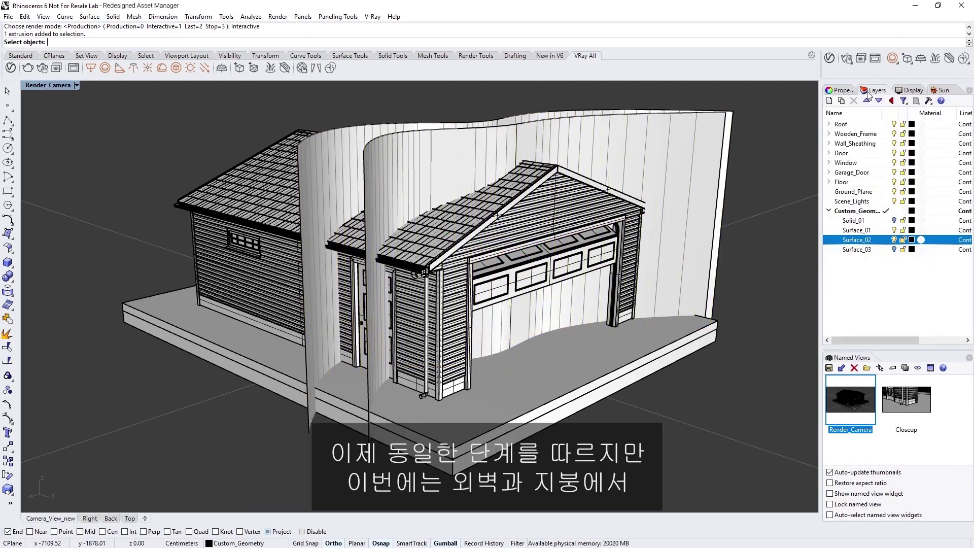
{"action": "right_click", "coordinate": [860, 175]}
{"action": "left_click", "coordinate": [865, 334]}
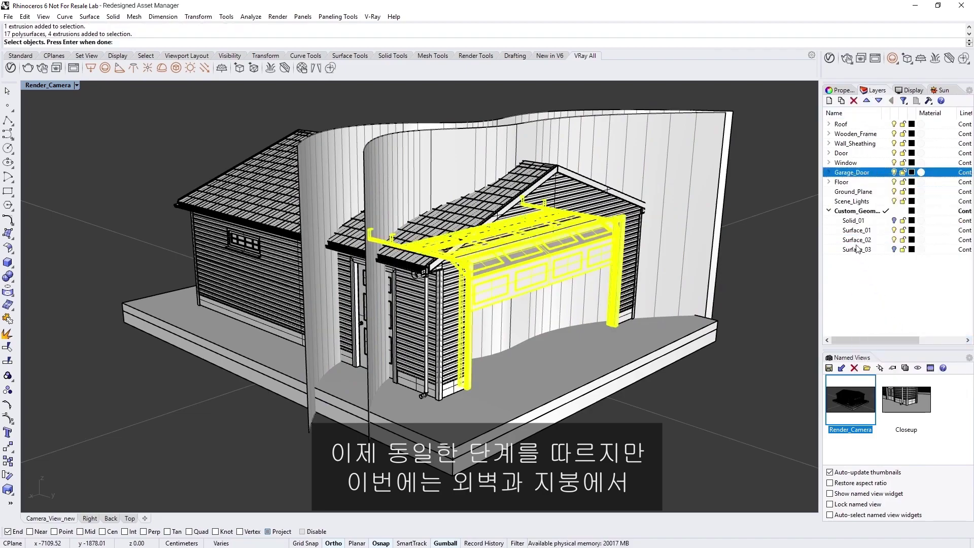
{"action": "left_click", "coordinate": [829, 143]}
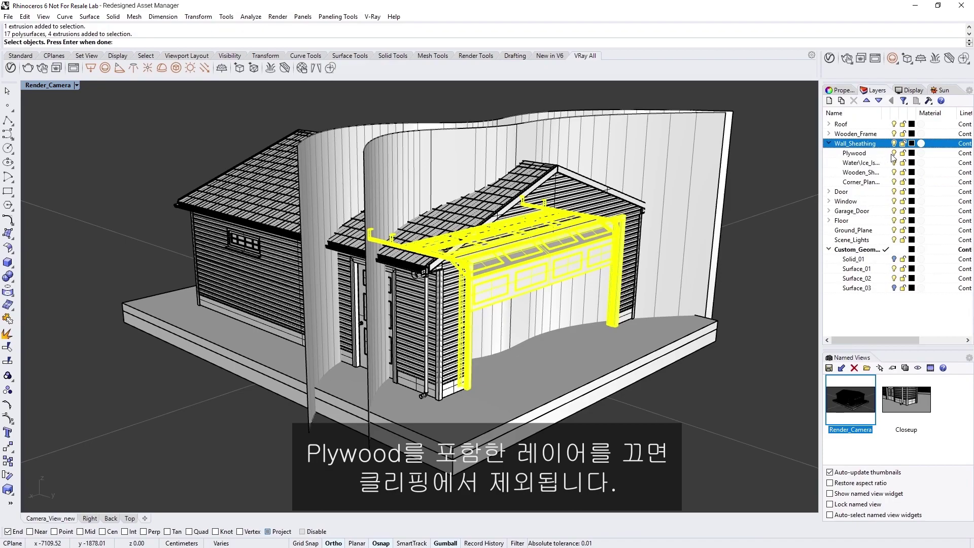
{"action": "right_click", "coordinate": [857, 144]}
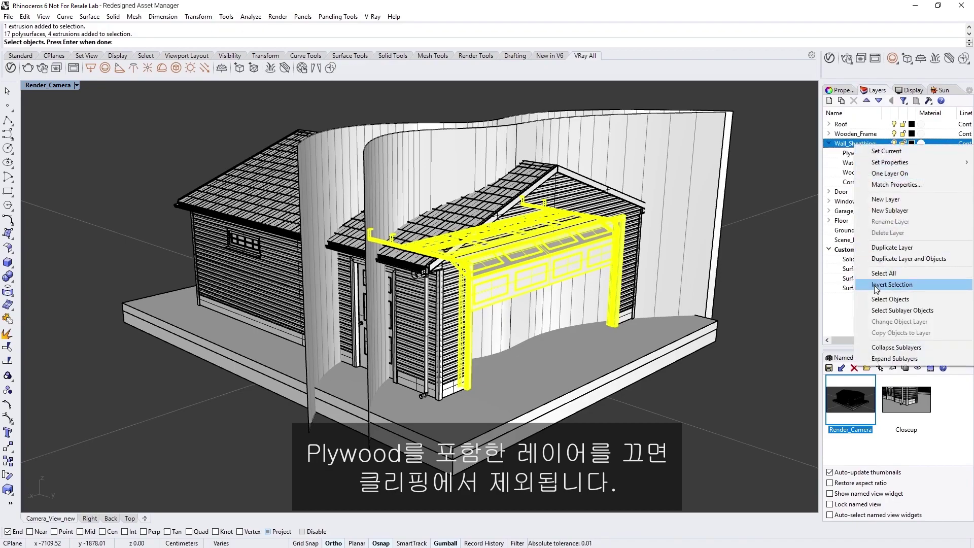
{"action": "left_click", "coordinate": [885, 310]}
{"action": "left_click", "coordinate": [828, 123]}
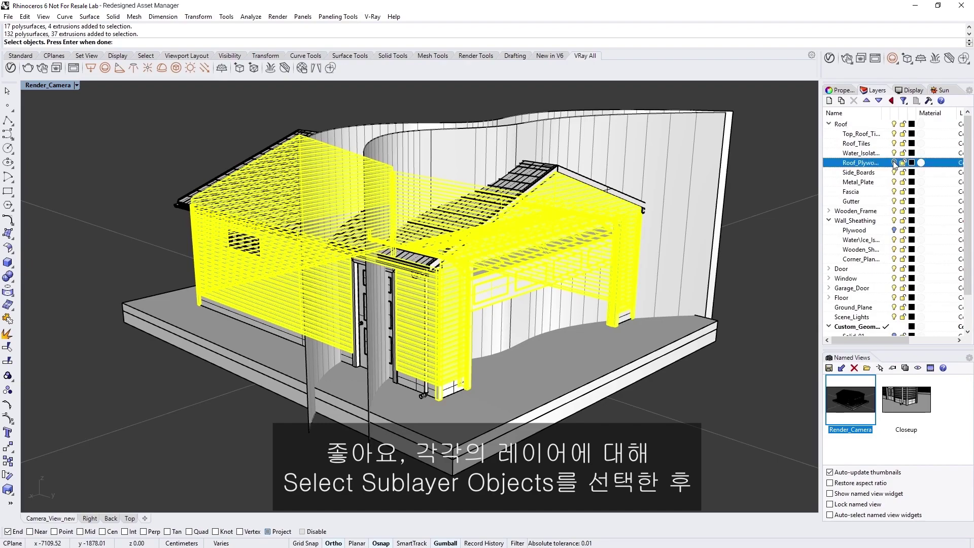
{"action": "right_click", "coordinate": [845, 124]}
{"action": "left_click", "coordinate": [885, 289]}
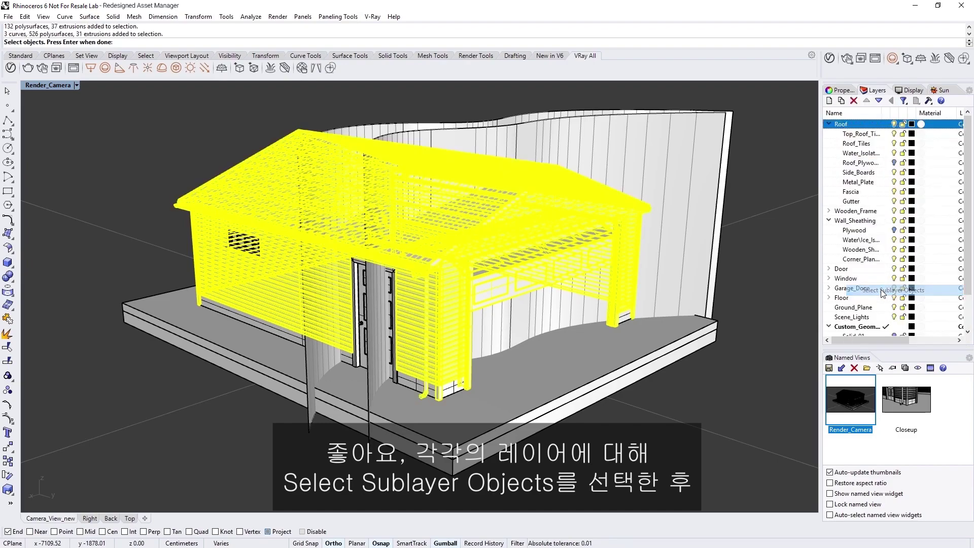
{"action": "key", "text": "Return"}
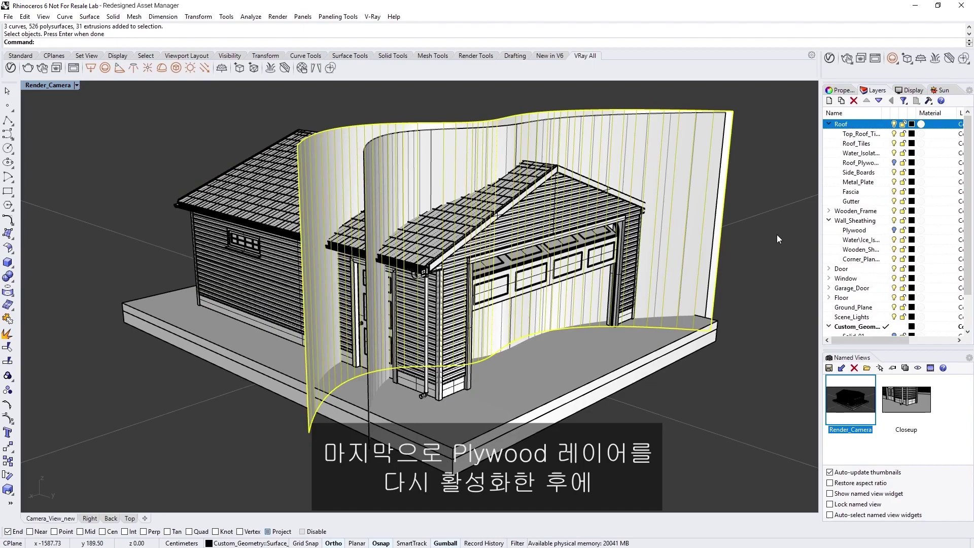
- Turn the wall Plywood and Roof_Plywood layers back on and render the cut-away garage
{"action": "left_click", "coordinate": [886, 231]}
{"action": "left_click", "coordinate": [887, 163]}
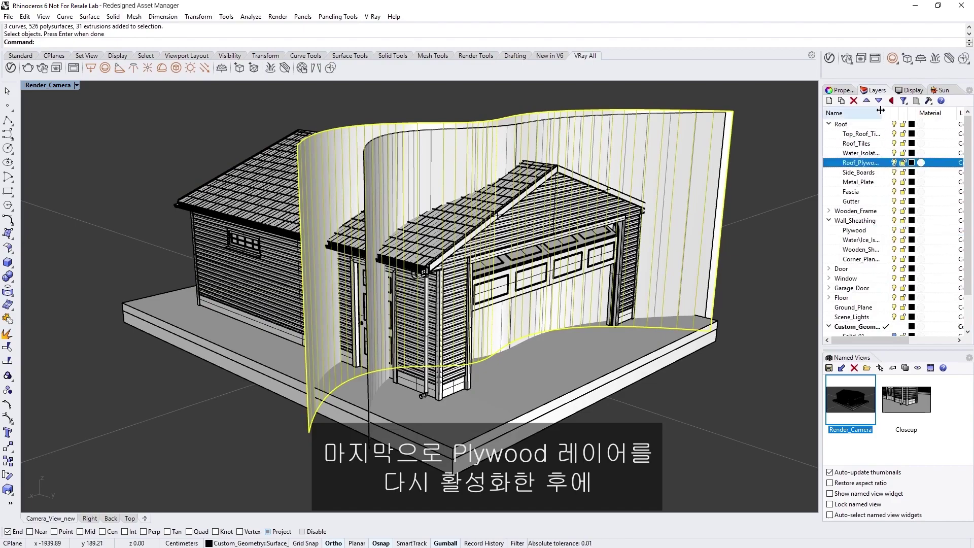
{"action": "left_click", "coordinate": [846, 59]}
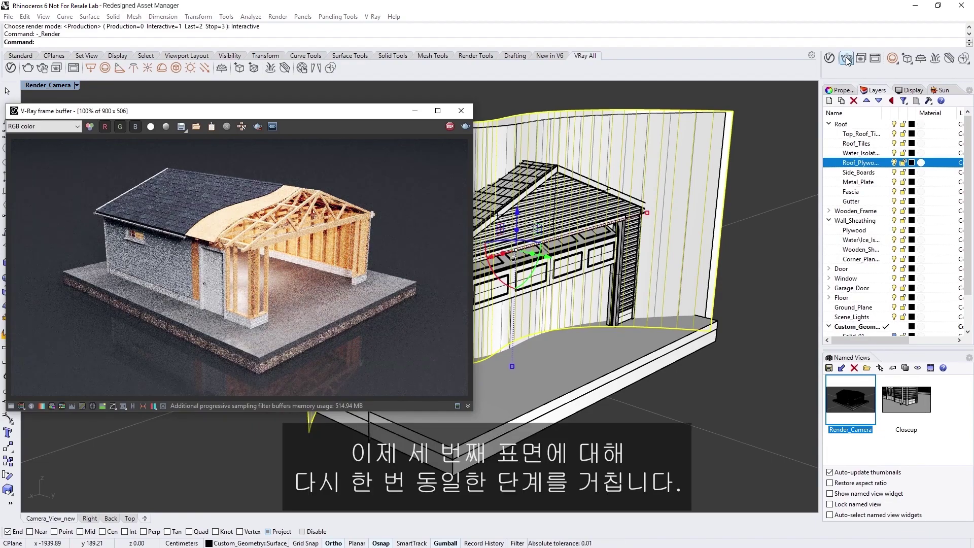
{"action": "left_click", "coordinate": [846, 59]}
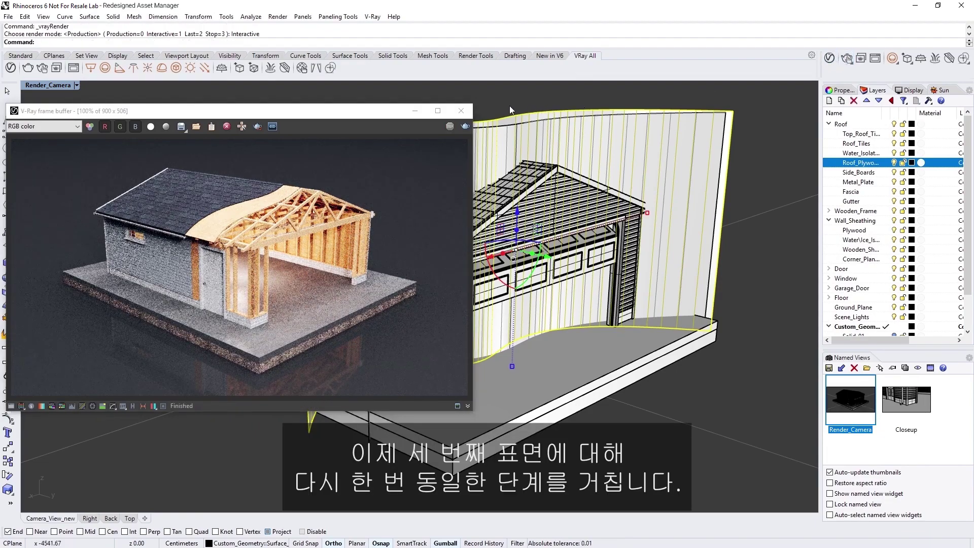
{"action": "left_click", "coordinate": [460, 110]}
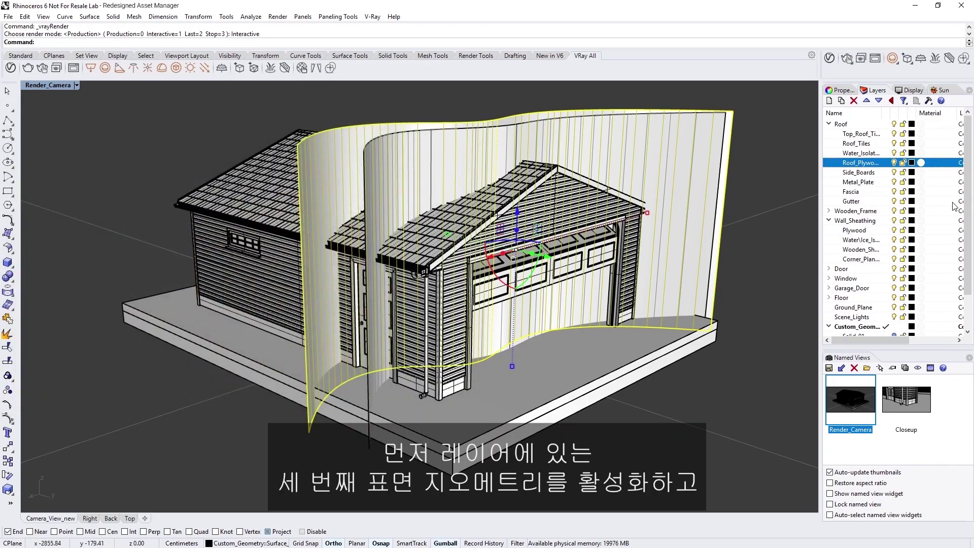
- Show Surface_03 and assign it Clipper_3 with Exclusion Mode set to Include
{"action": "scroll", "coordinate": [966, 205], "scroll_direction": "down", "scroll_amount": 2}
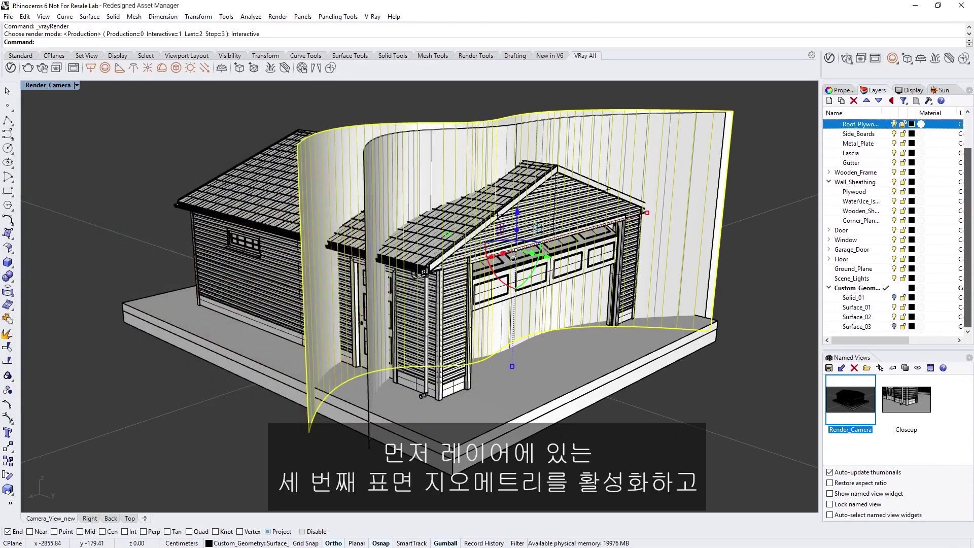
{"action": "left_click", "coordinate": [893, 327]}
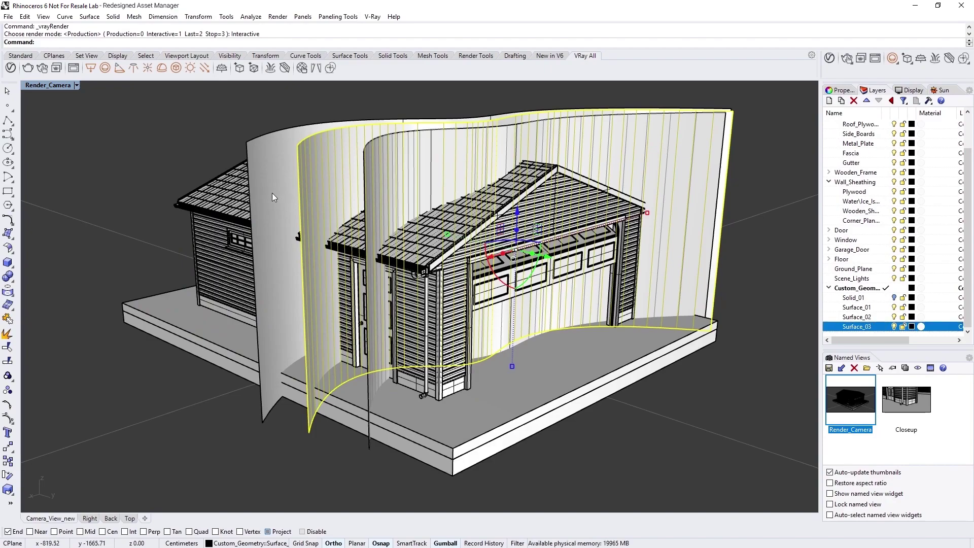
{"action": "left_click", "coordinate": [328, 197]}
{"action": "left_click", "coordinate": [840, 91]}
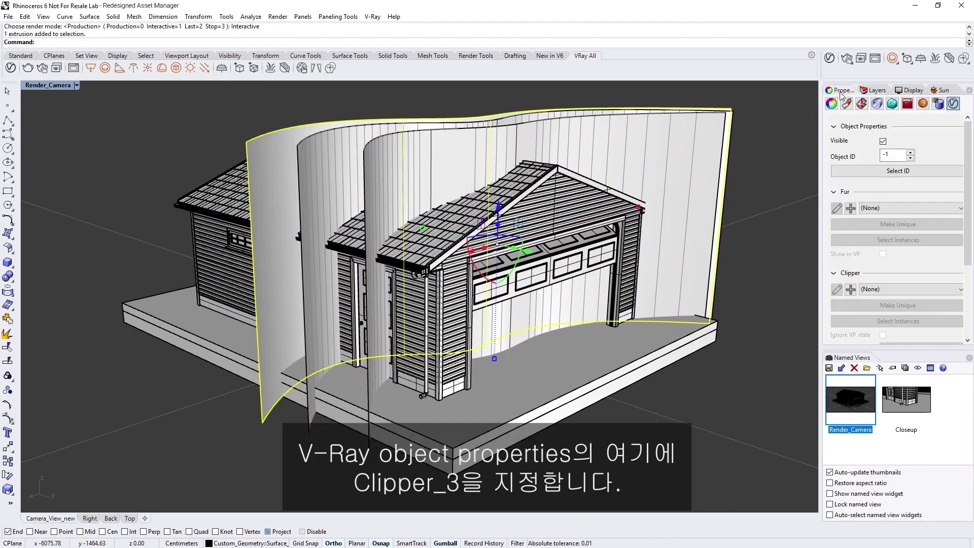
{"action": "left_click", "coordinate": [907, 288]}
{"action": "left_click", "coordinate": [933, 319]}
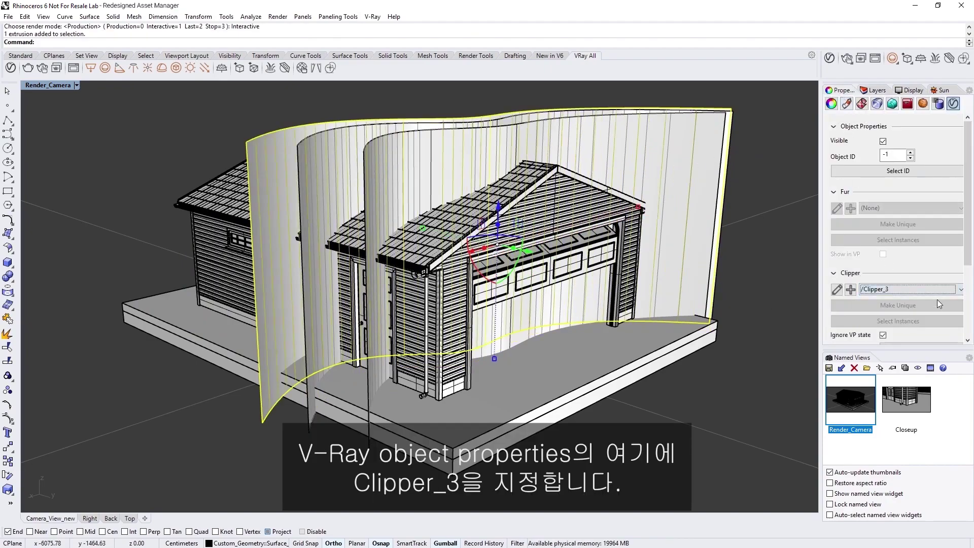
{"action": "scroll", "coordinate": [966, 276], "scroll_direction": "down", "scroll_amount": 1}
{"action": "scroll", "coordinate": [966, 276], "scroll_direction": "down", "scroll_amount": 1}
{"action": "left_click", "coordinate": [920, 281]}
{"action": "left_click", "coordinate": [928, 290]}
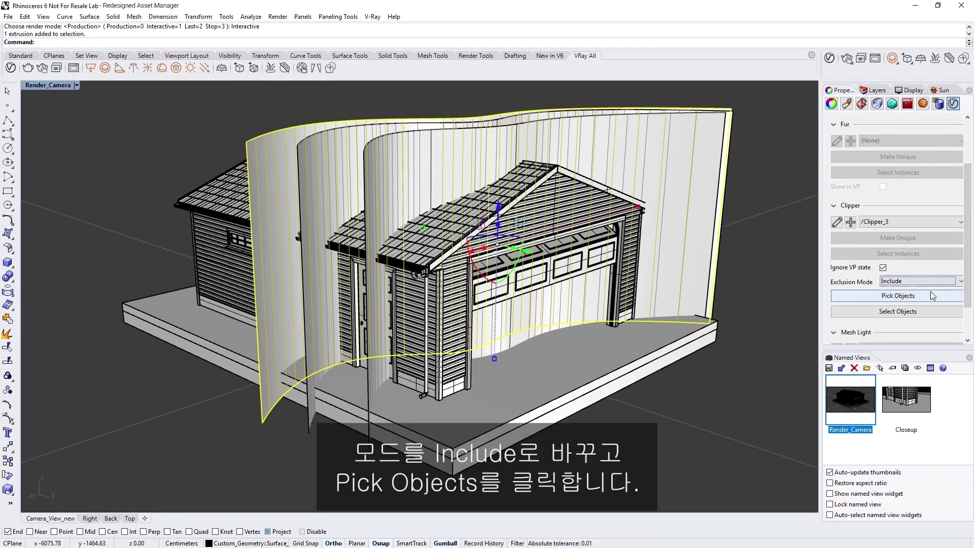
- With wall water-insulation hidden, pick Wall_Sheathing and Roof sublayer objects for Clipper_3
{"action": "left_click", "coordinate": [898, 296]}
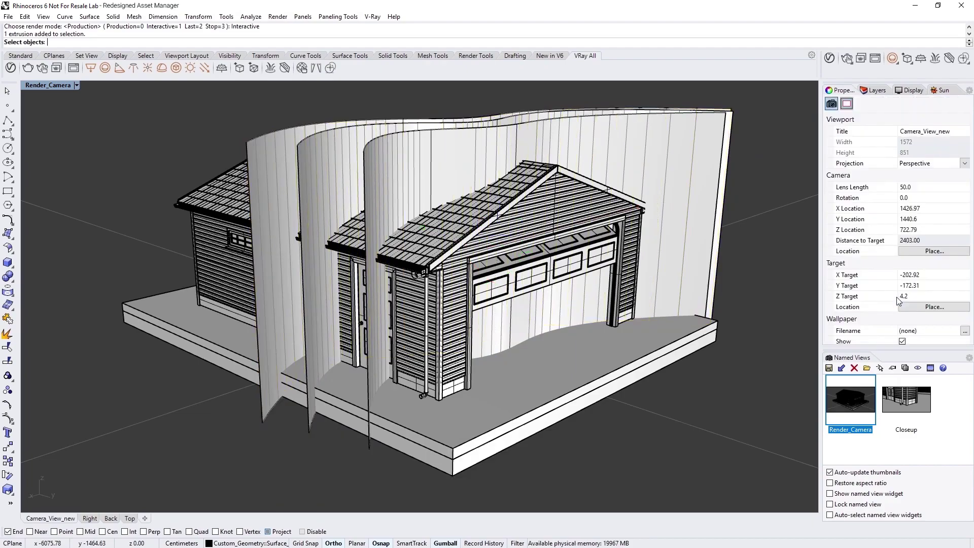
{"action": "left_click", "coordinate": [873, 91]}
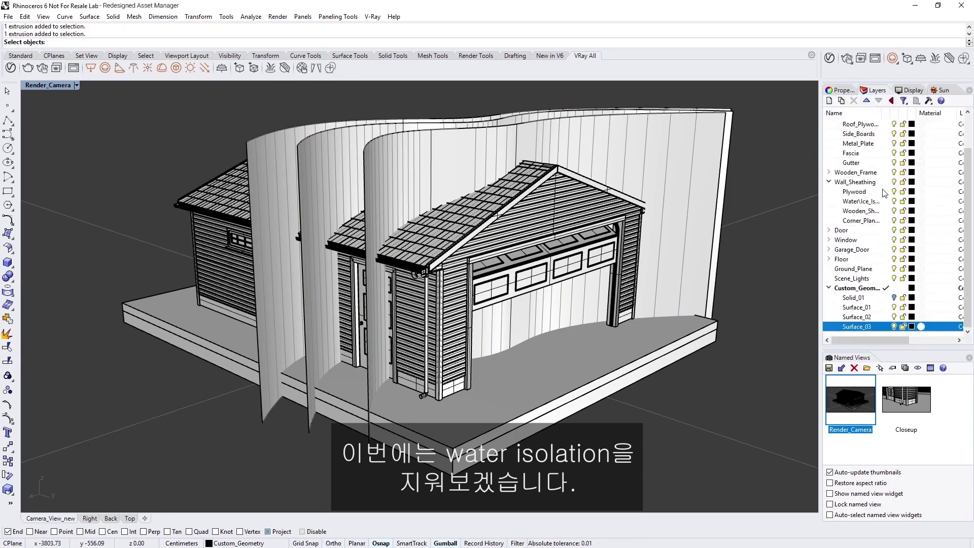
{"action": "left_click", "coordinate": [892, 201]}
{"action": "right_click", "coordinate": [860, 182]}
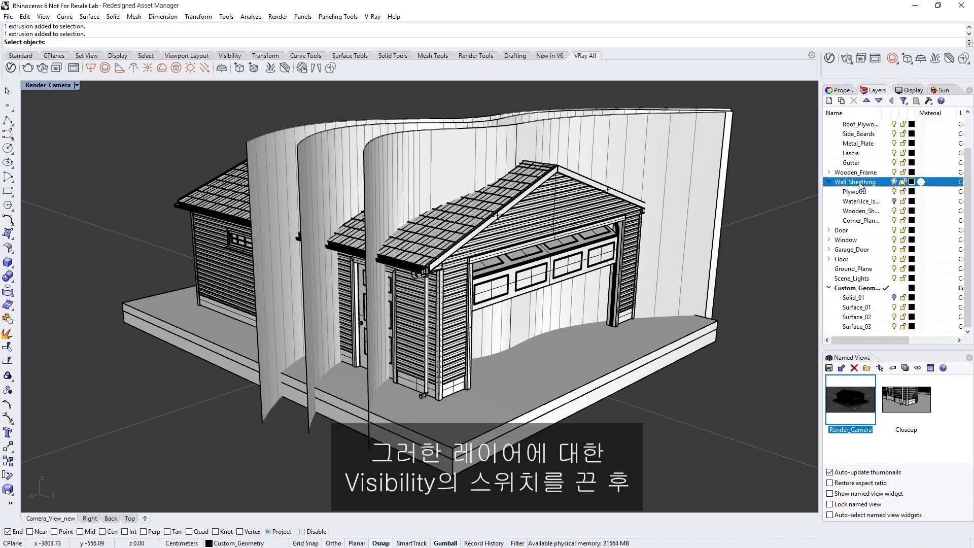
{"action": "left_click", "coordinate": [892, 349]}
{"action": "scroll", "coordinate": [951, 278], "scroll_direction": "up", "scroll_amount": 2}
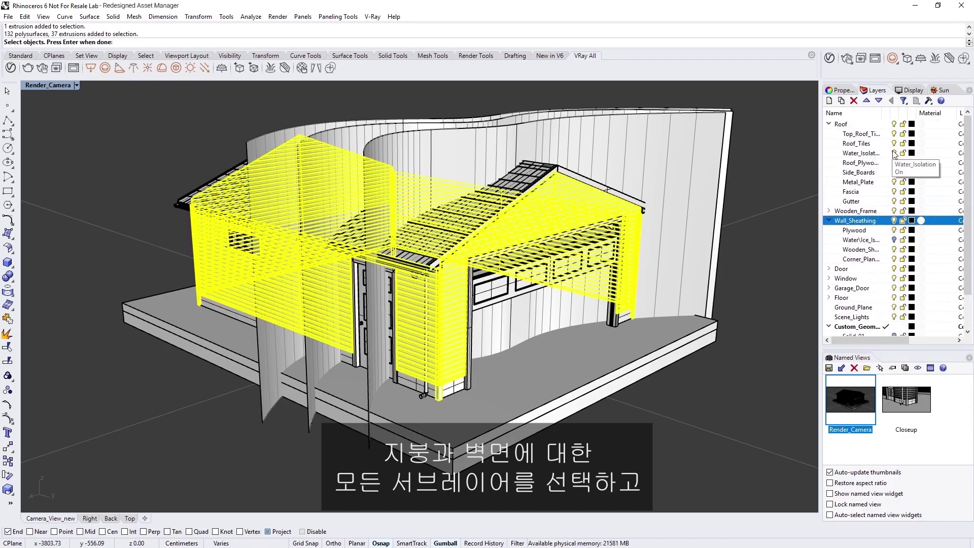
{"action": "right_click", "coordinate": [841, 125]}
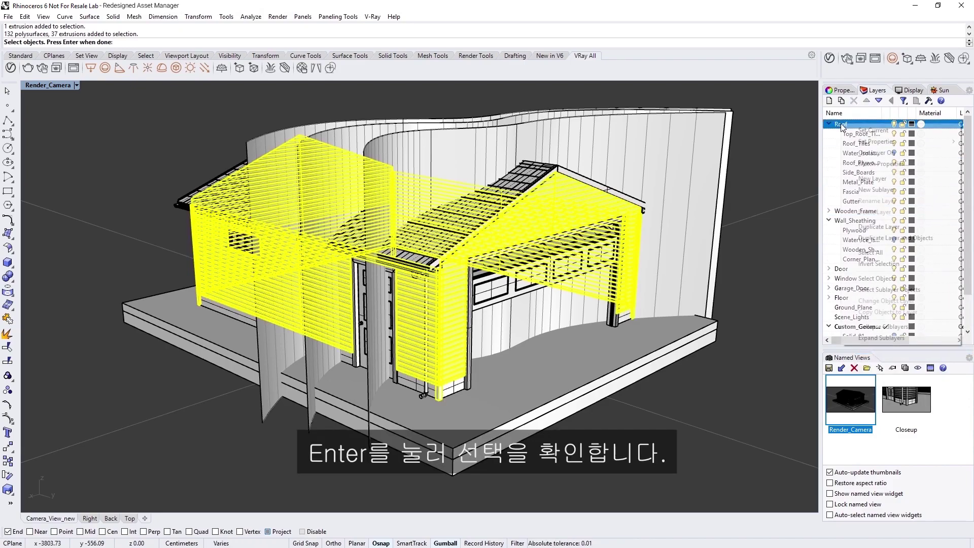
{"action": "left_click", "coordinate": [889, 289]}
{"action": "key", "text": "Return"}
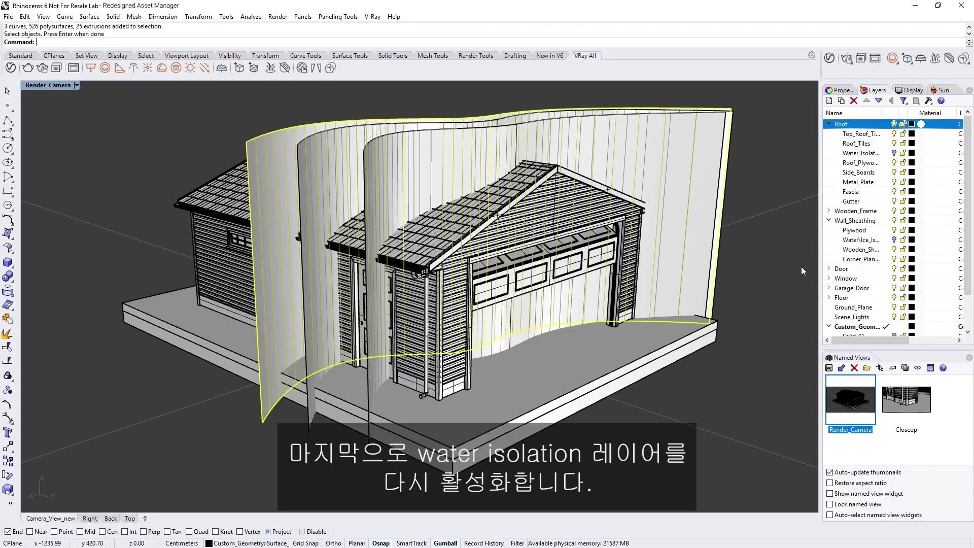
- Turn the roof and wall water-insulation layers back on and start a V-Ray render
{"action": "left_click", "coordinate": [897, 156]}
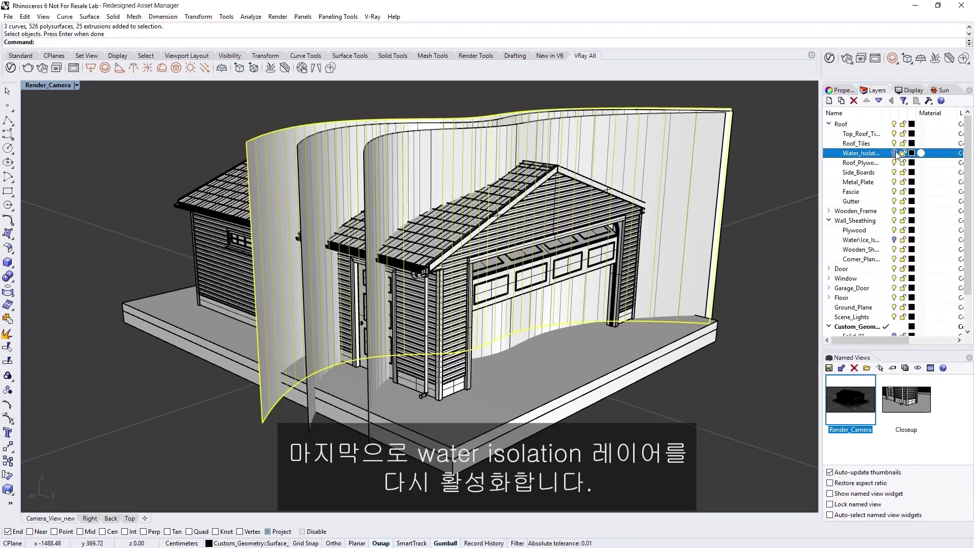
{"action": "left_click", "coordinate": [897, 239]}
{"action": "left_click", "coordinate": [846, 59]}
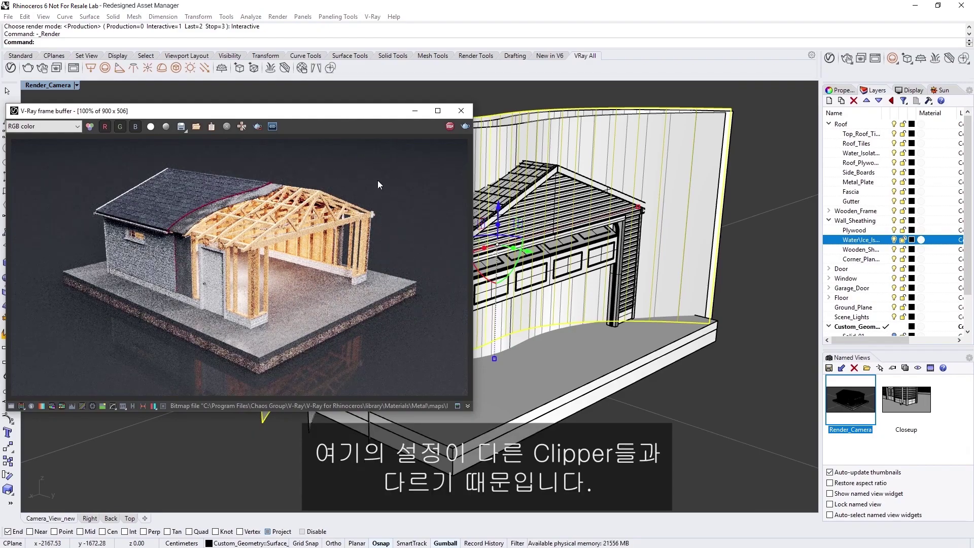
- Open Clipper_3's settings from the surface's V-Ray object properties
{"action": "left_click", "coordinate": [839, 90]}
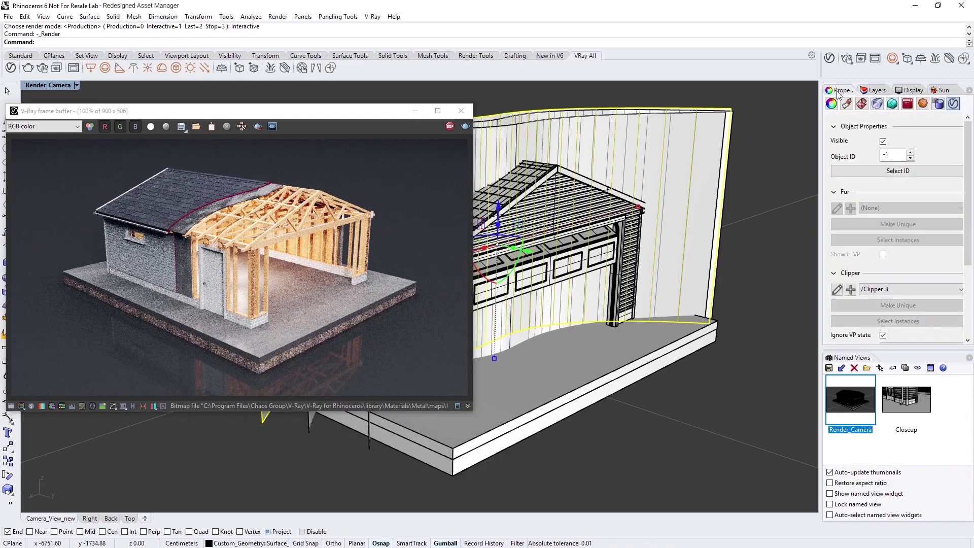
{"action": "scroll", "coordinate": [958, 177], "scroll_direction": "down", "scroll_amount": 2}
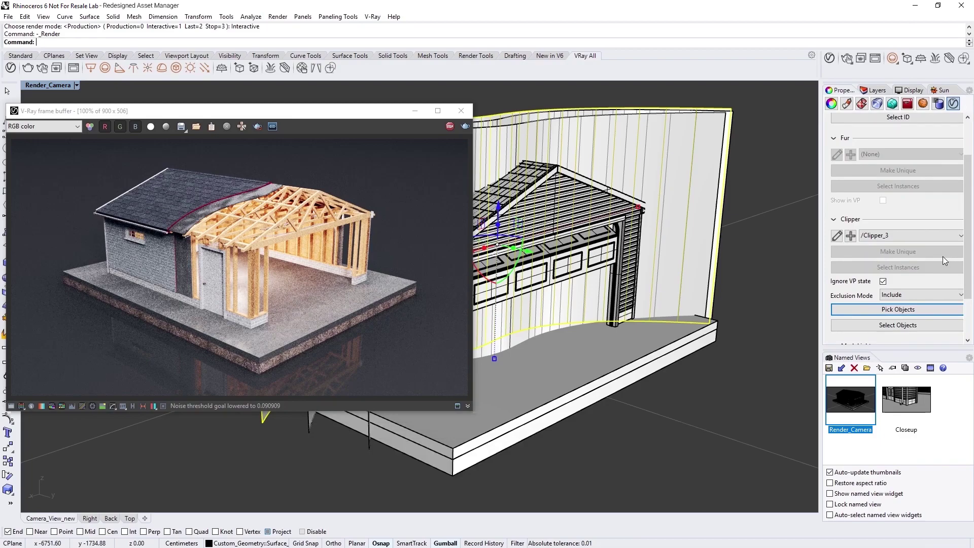
{"action": "left_click", "coordinate": [836, 236]}
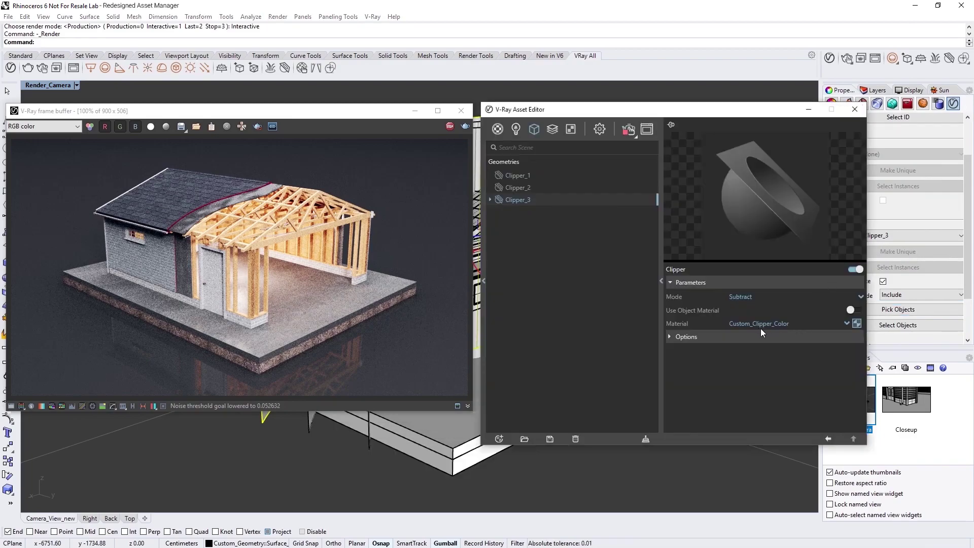
- Check the Custom_Clipper_Color fill, then turn on Use Object Material for Clipper_3
{"action": "left_click", "coordinate": [846, 323]}
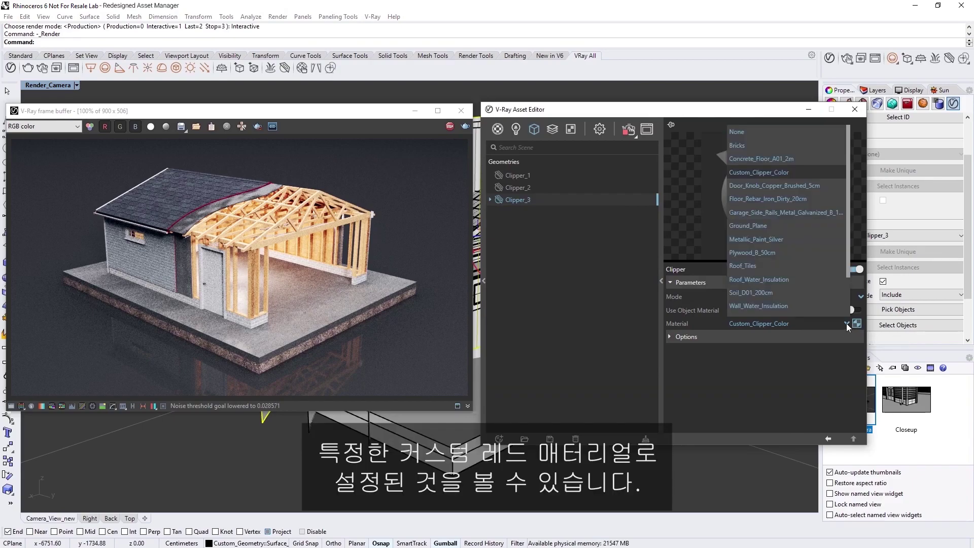
{"action": "left_click", "coordinate": [849, 324]}
{"action": "left_click", "coordinate": [856, 324]}
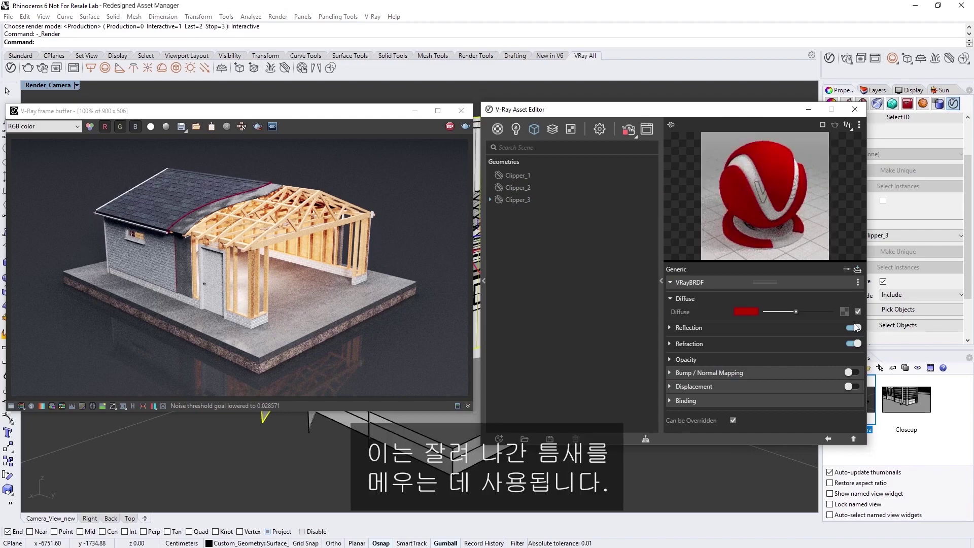
{"action": "left_click", "coordinate": [519, 201]}
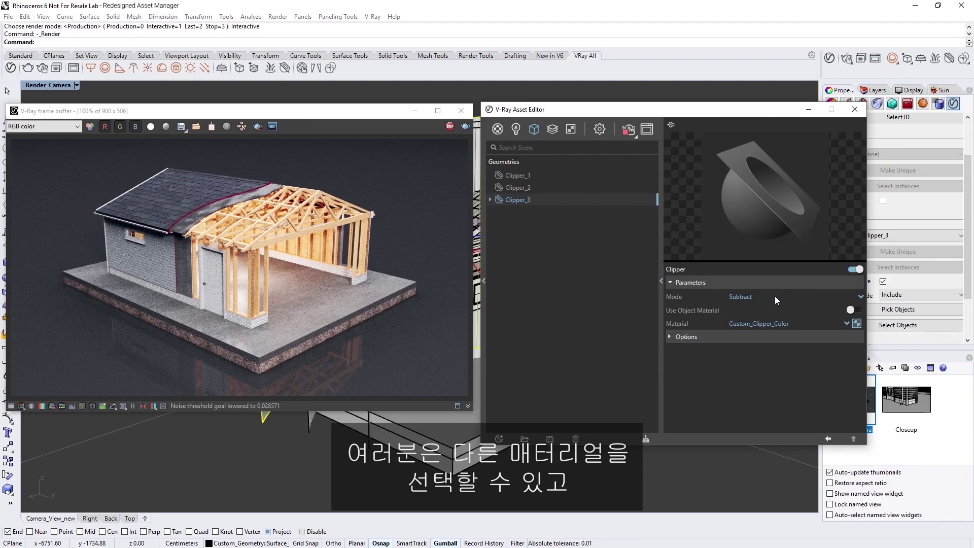
{"action": "left_click", "coordinate": [854, 310]}
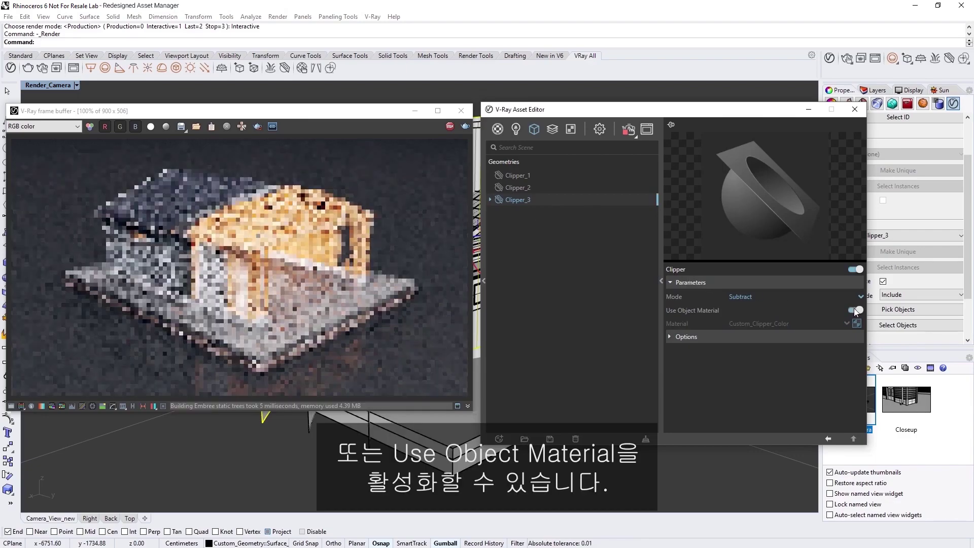